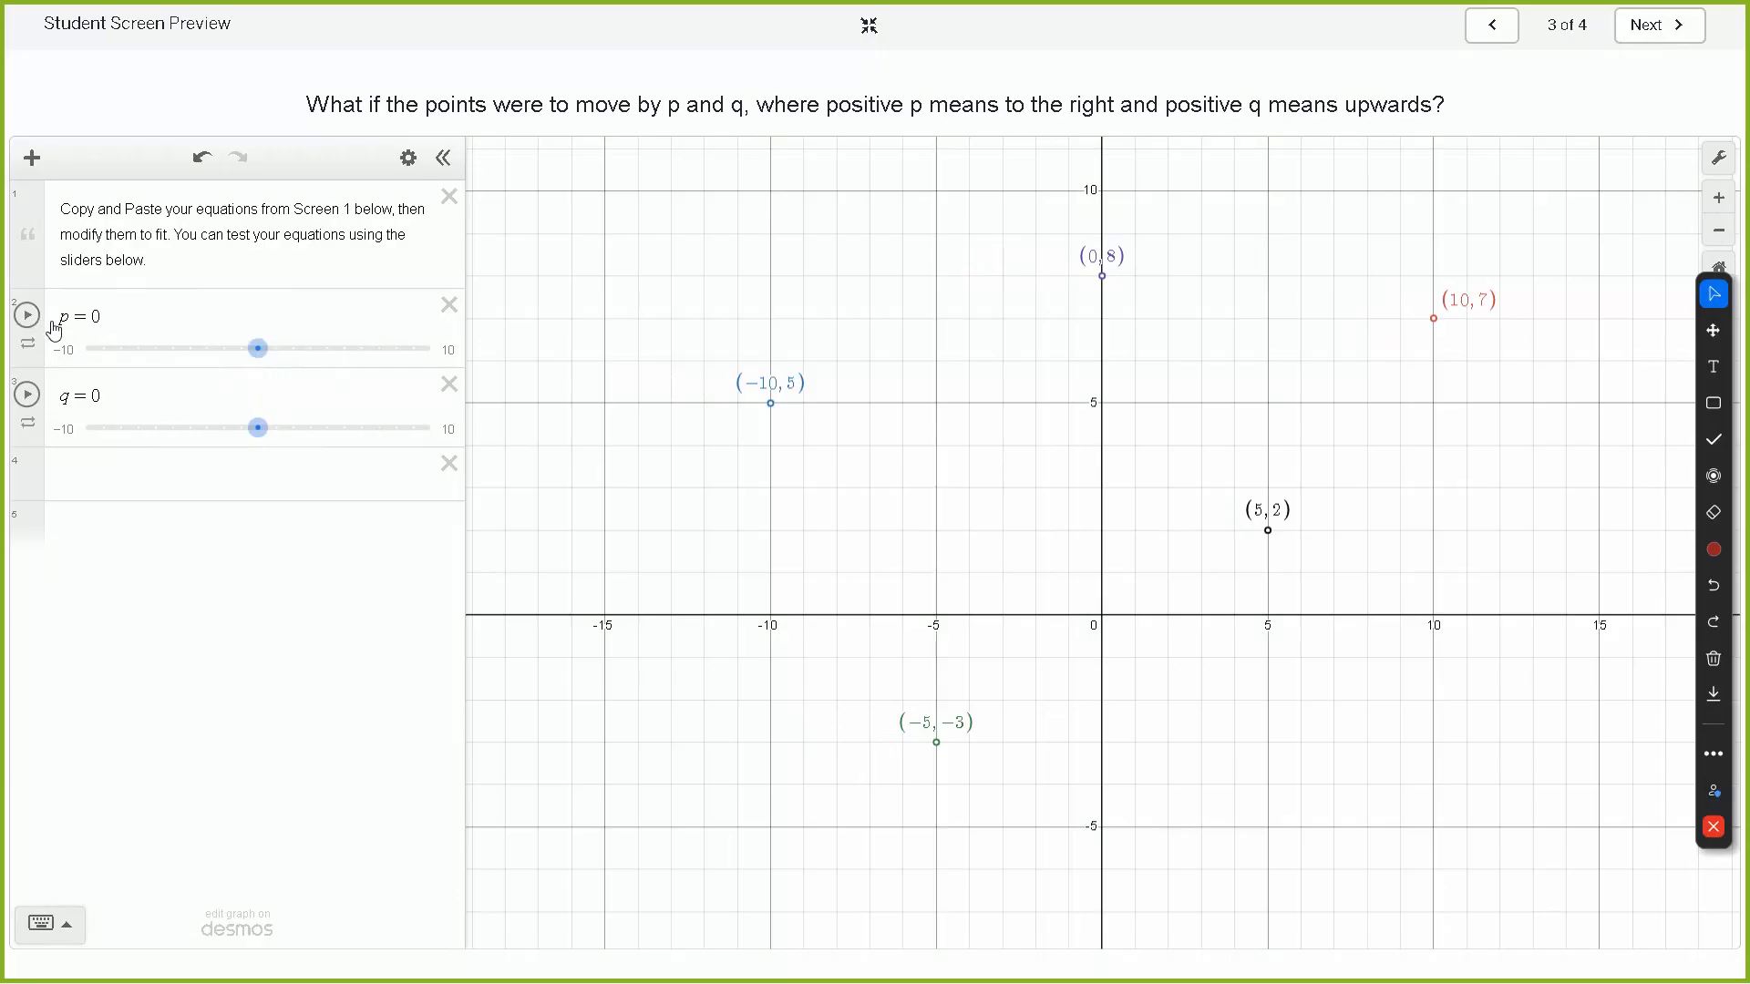
# Step: Enter the equation y=8/25(x+5)^2-3{-10≤x≤-5} in the empty row below the q slider
pyautogui.click(116, 483)
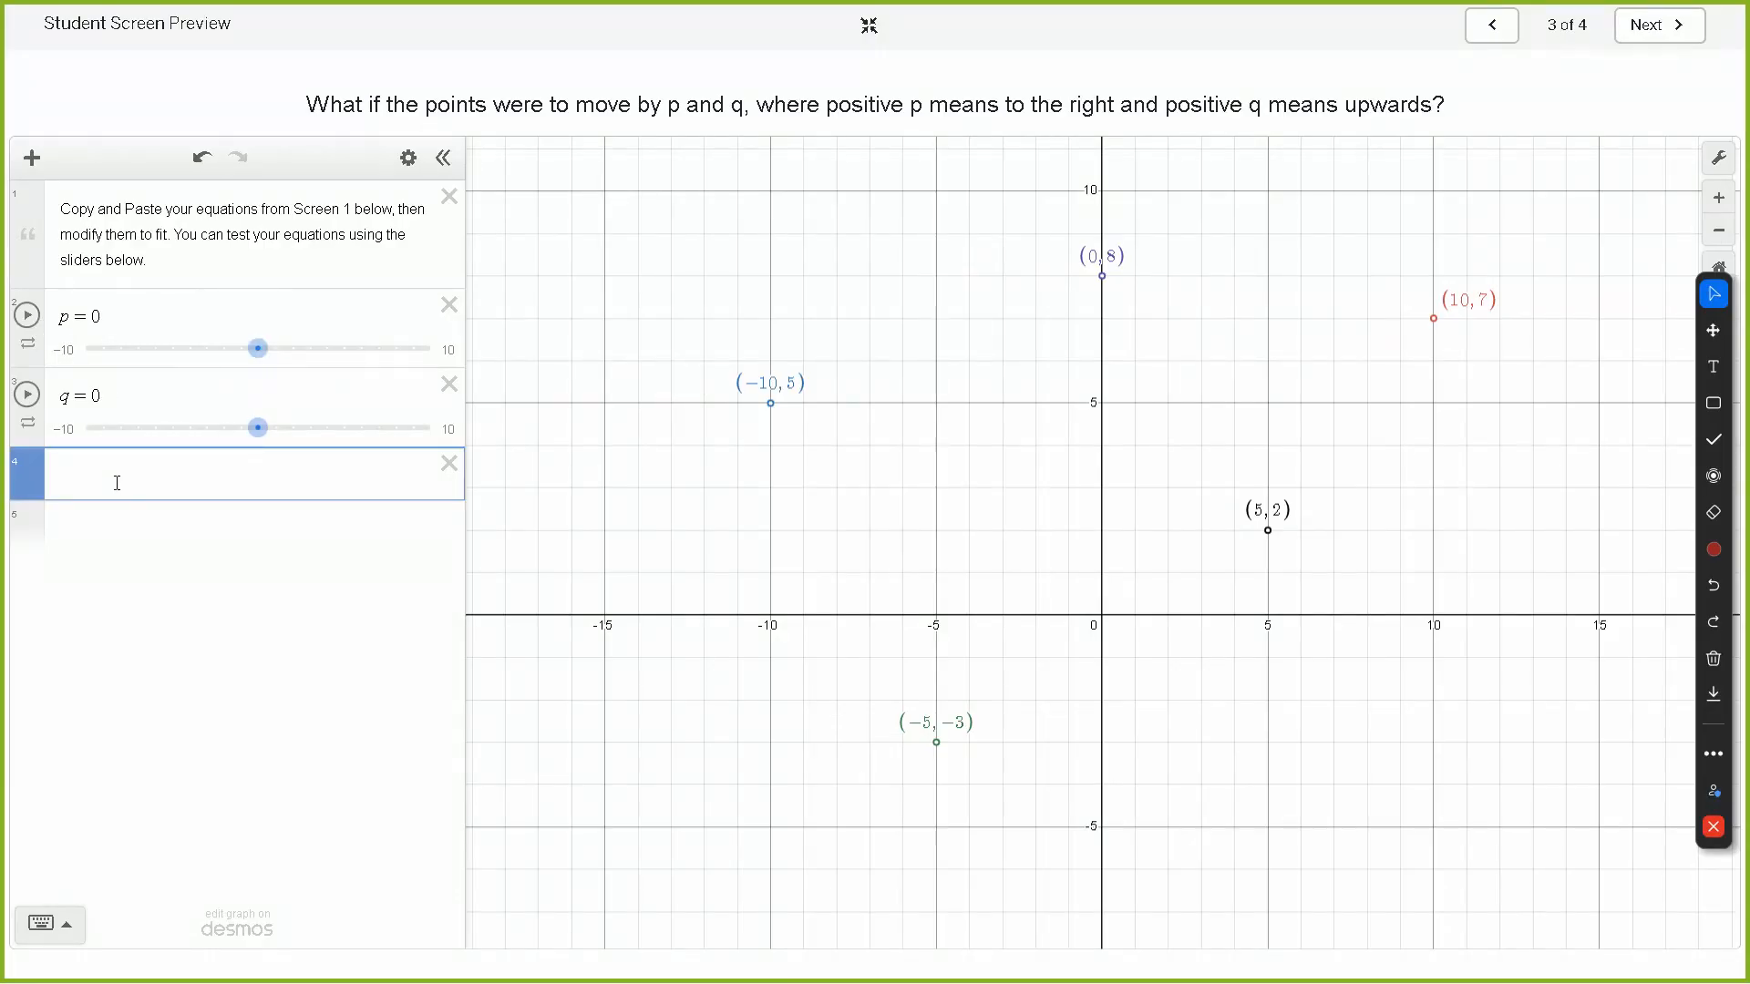
pyautogui.write('y=8/25(x+5)^2-3{-10≤x≤-5}')
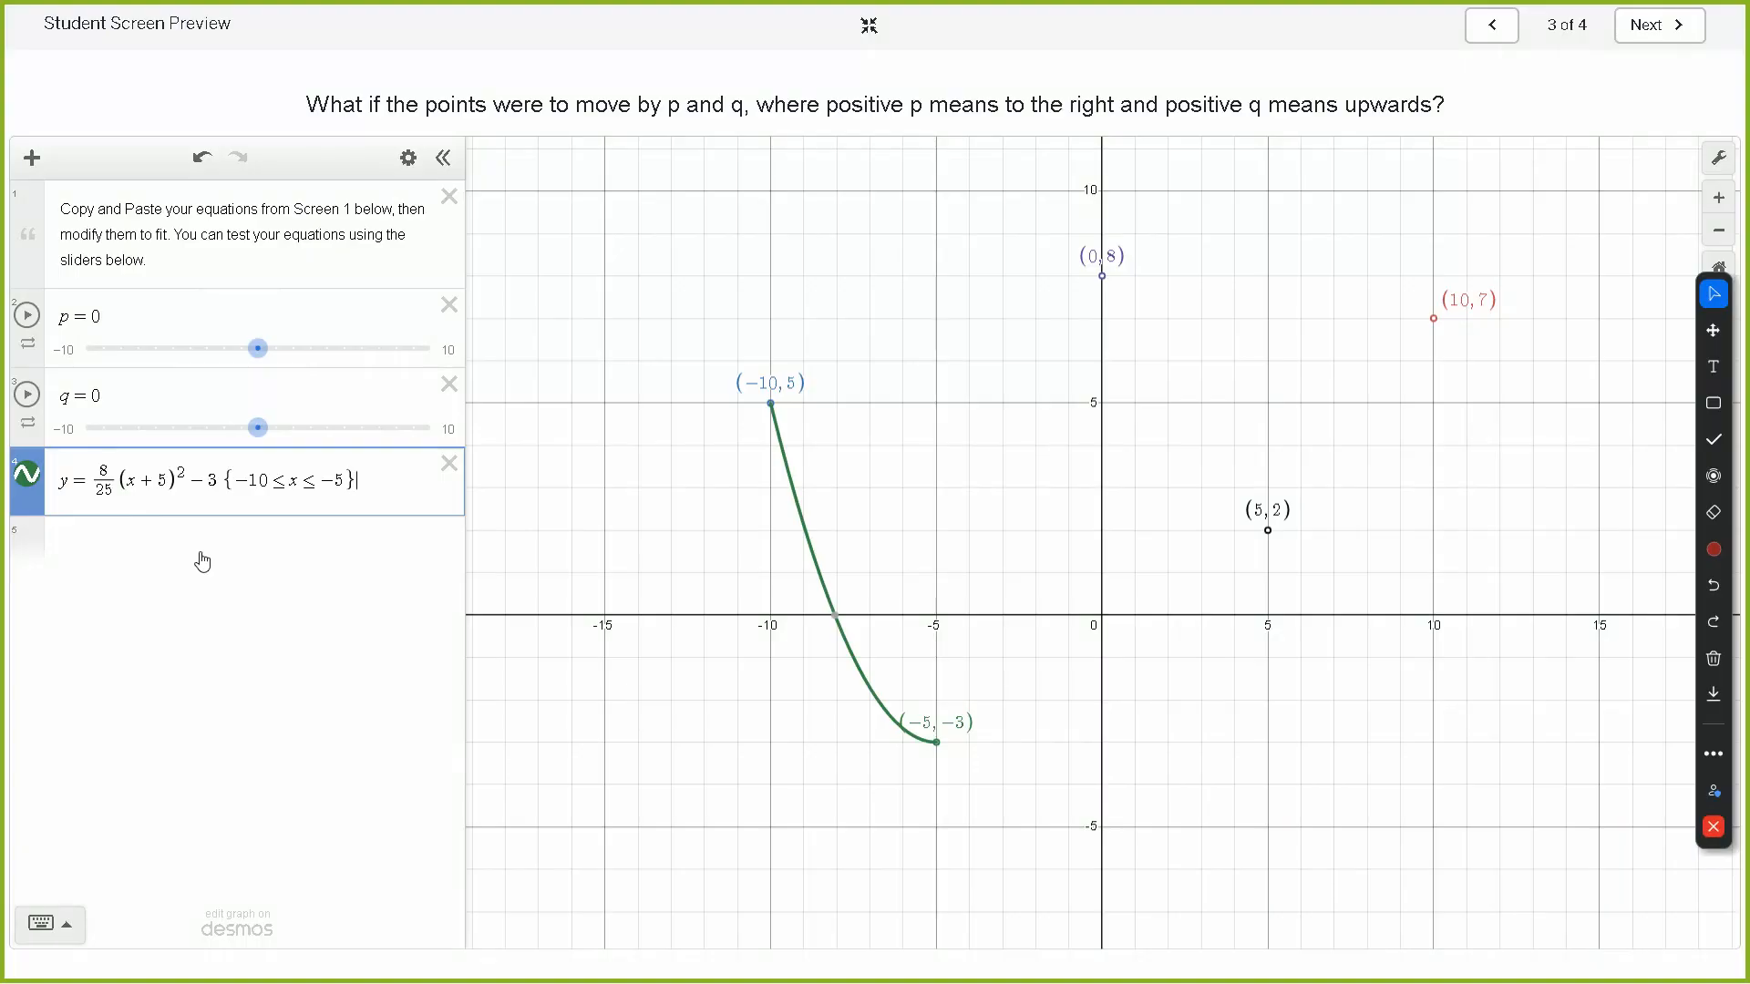
# Step: Set p to 1 and change the equation to y=8/25(x+4)^2-3{-9≤x≤-4} to follow the shifted points
pyautogui.moveTo(259, 351)
pyautogui.mouseDown()
pyautogui.moveTo(313, 366)
pyautogui.moveTo(242, 363)
pyautogui.moveTo(292, 364)
pyautogui.moveTo(273, 361)
pyautogui.mouseUp()
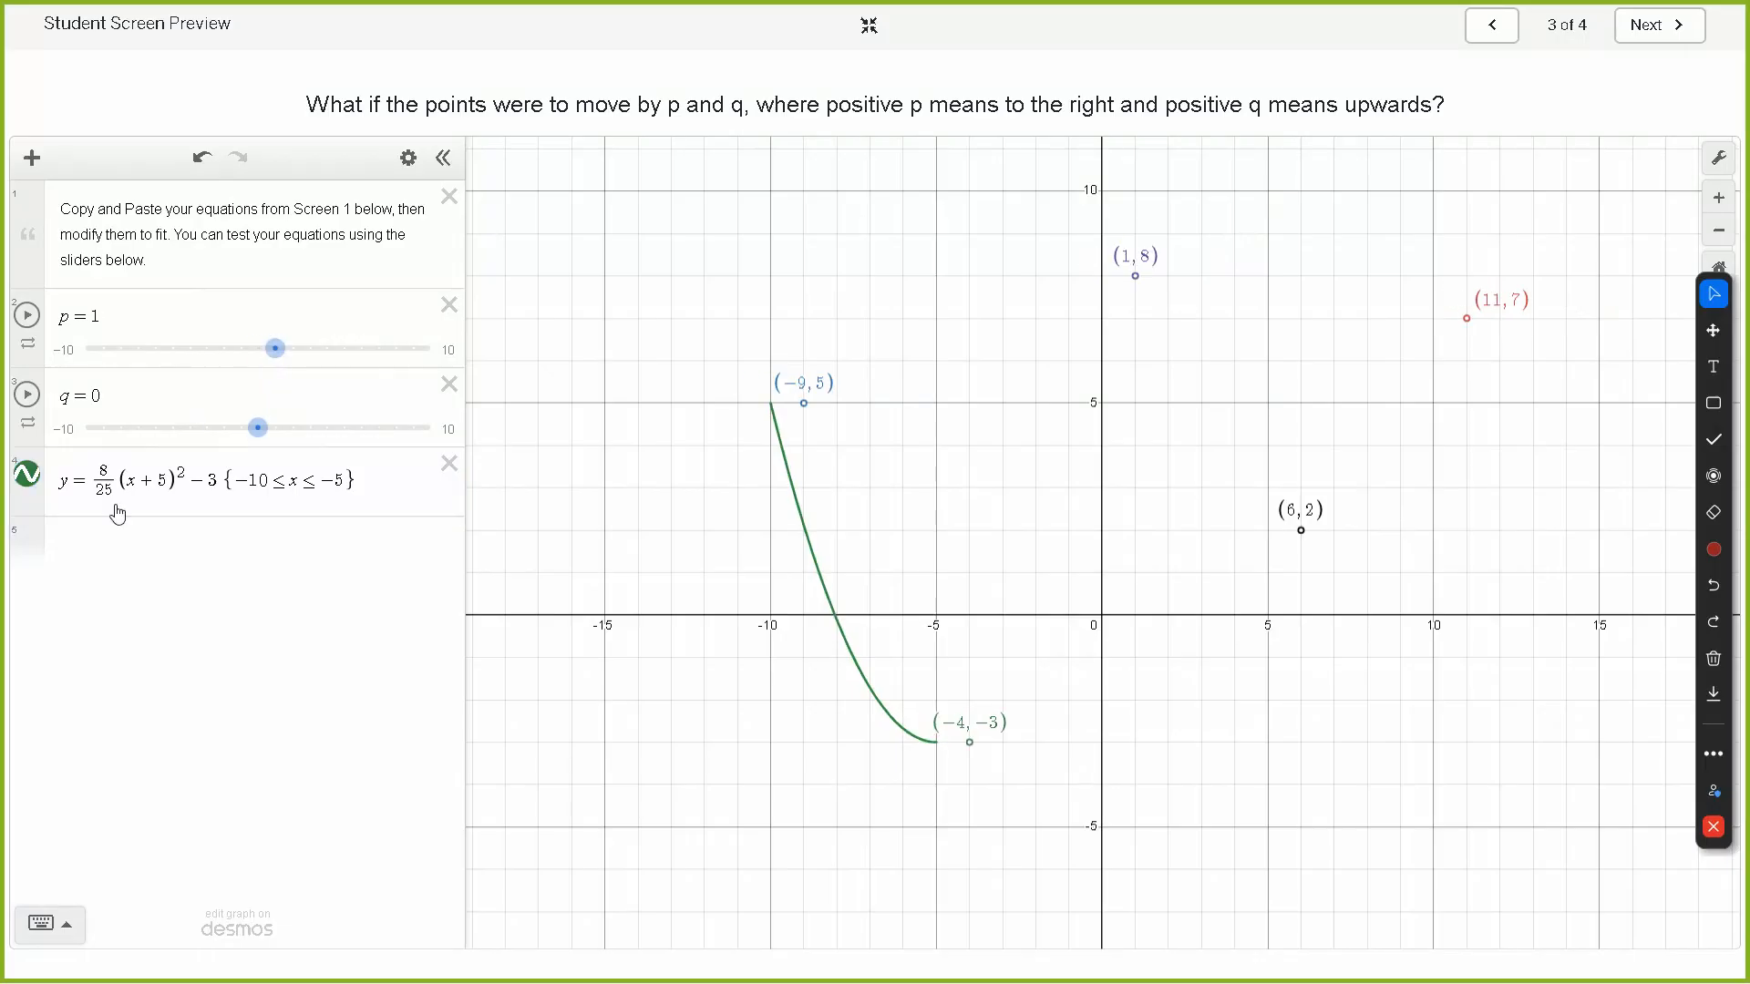
pyautogui.click(165, 505)
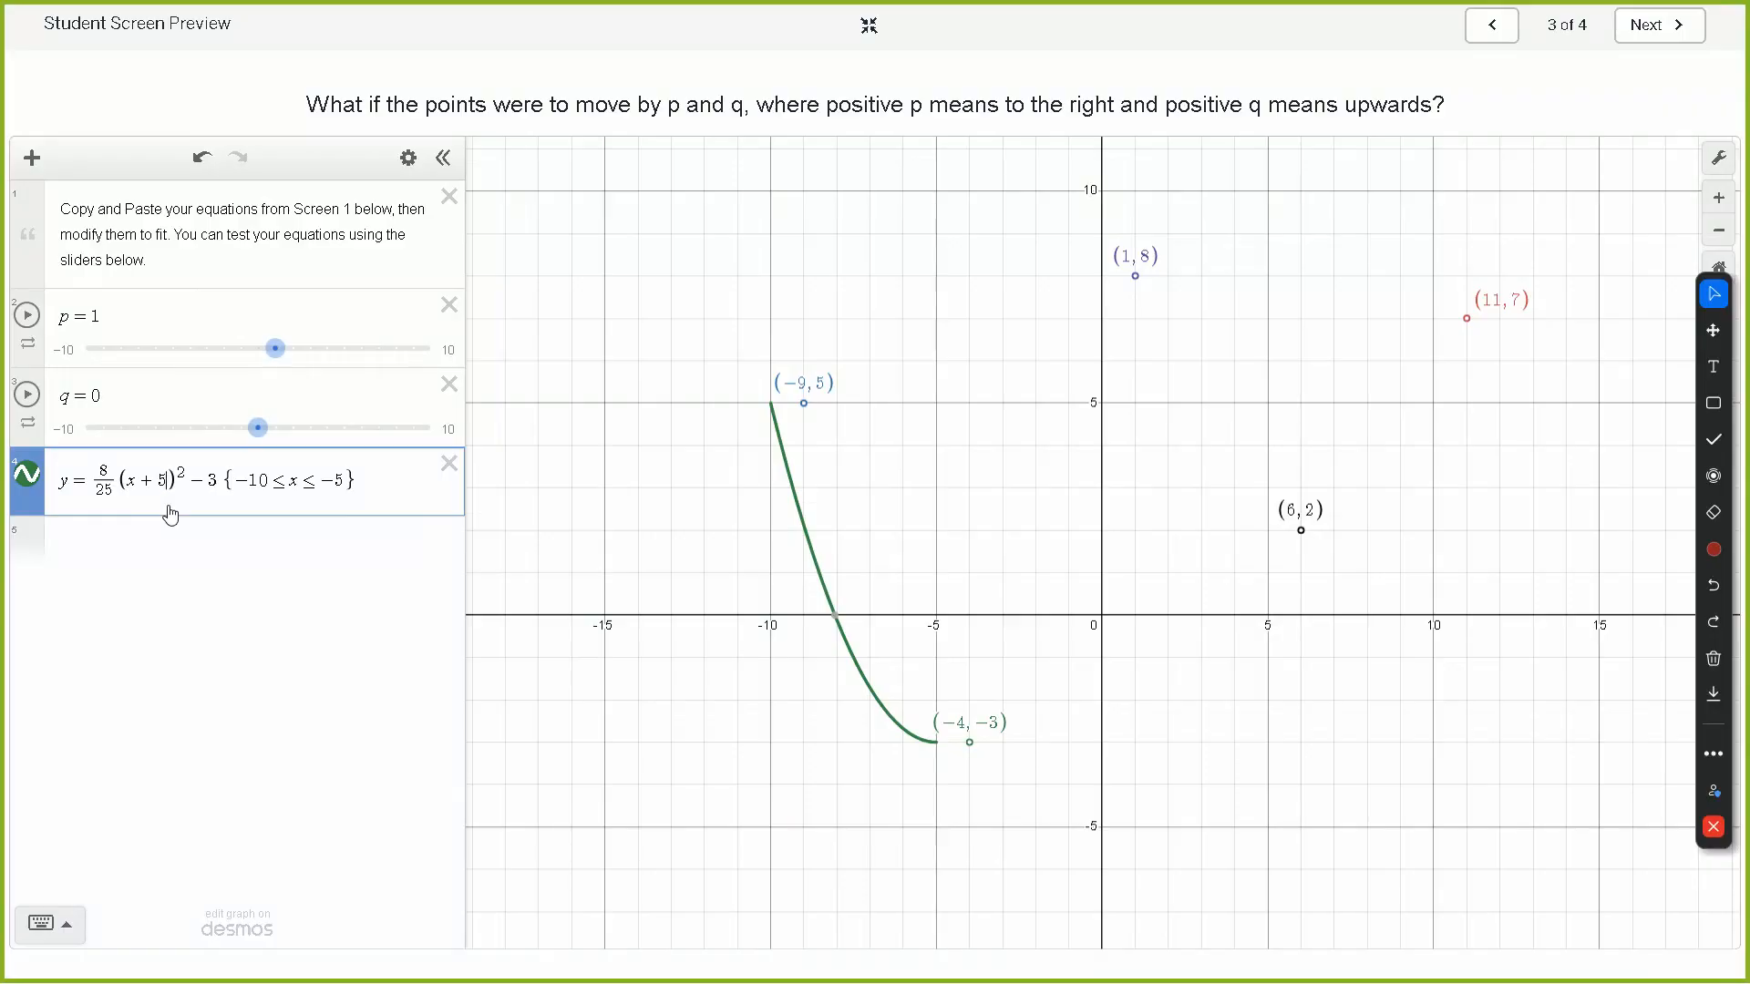
pyautogui.press('BackSpace')
pyautogui.write('4')
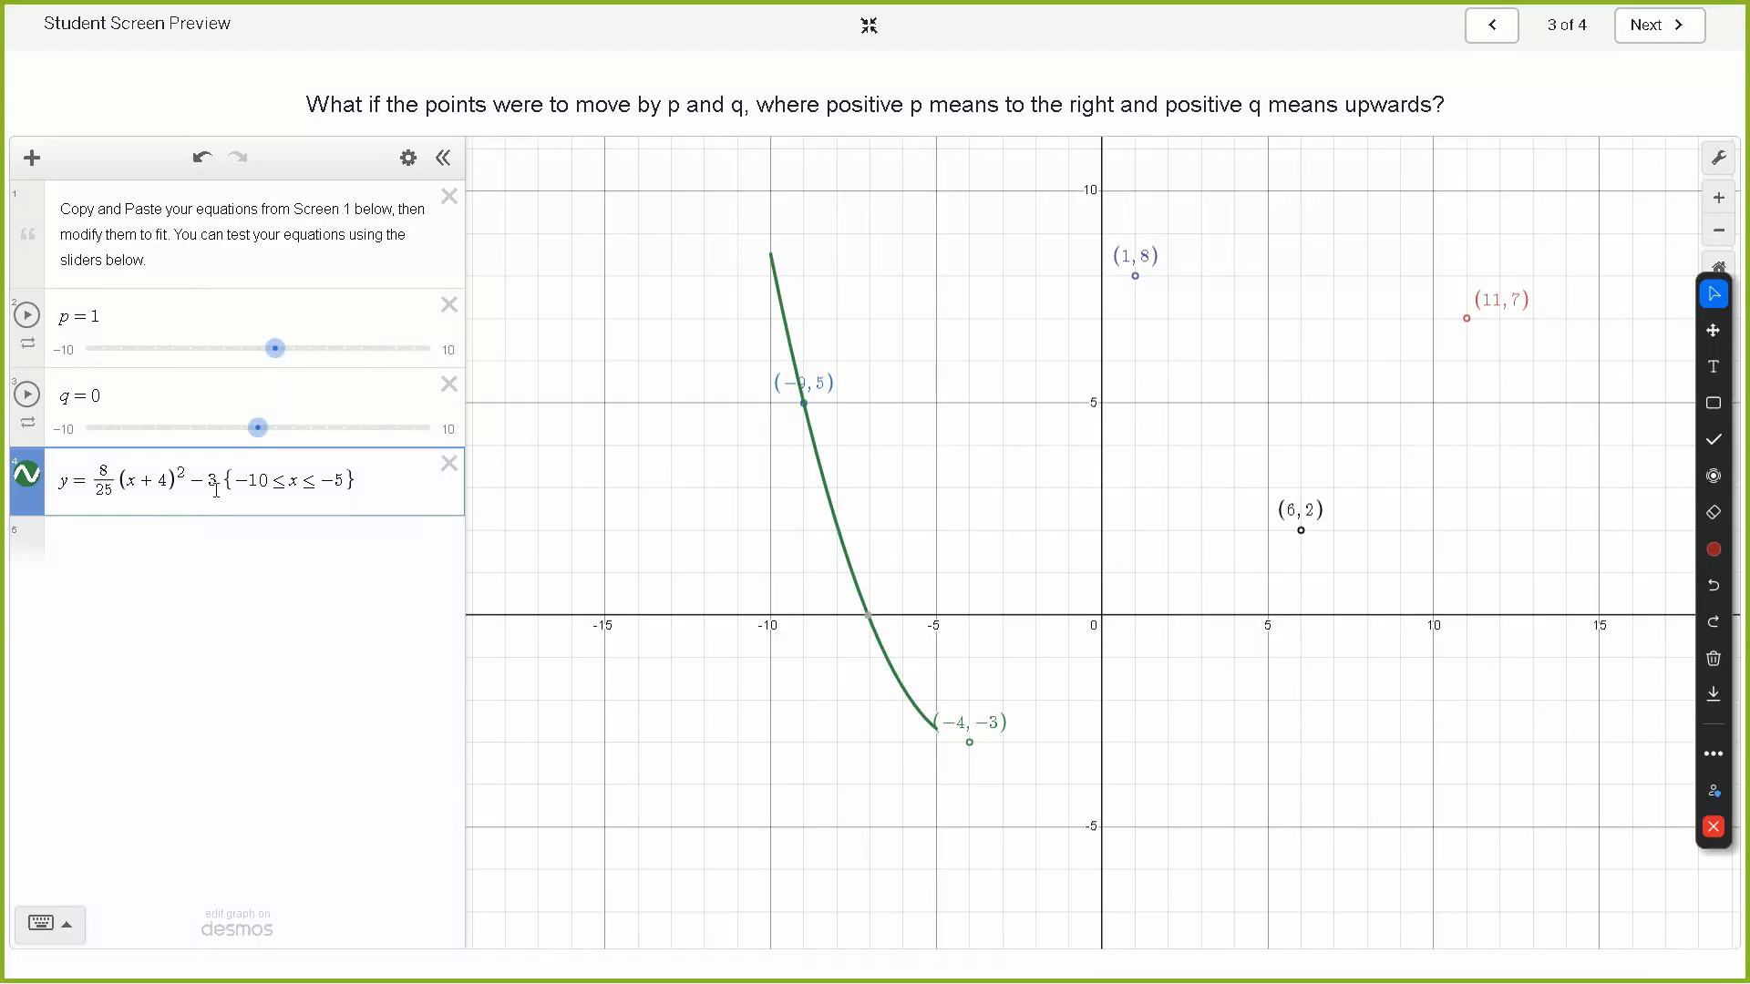
pyautogui.click(264, 482)
pyautogui.press('BackSpace')
pyautogui.press('BackSpace')
pyautogui.write('9')
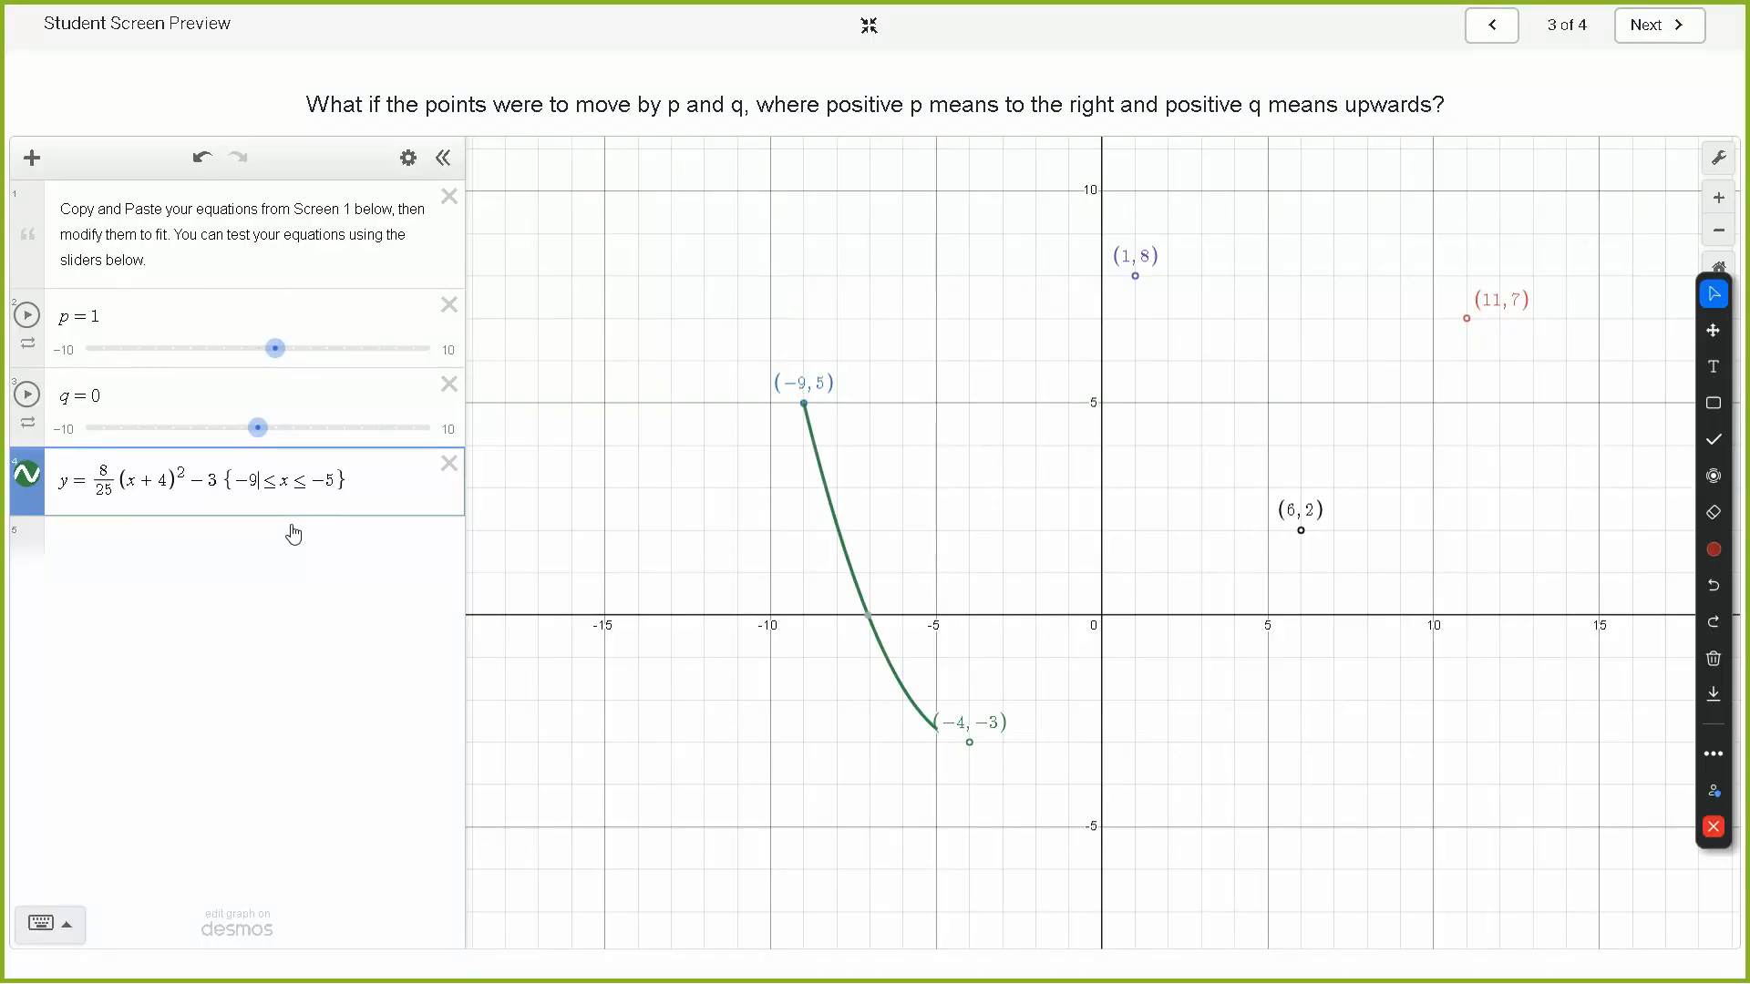
pyautogui.click(336, 484)
pyautogui.press('BackSpace')
pyautogui.write('4')
# Step: Undo the edits to the equation's bracket and domain, and set p to 0
pyautogui.hotkey('ctrl', 'z')
pyautogui.hotkey('ctrl', 'z')
pyautogui.hotkey('ctrl', 'z')
pyautogui.hotkey('ctrl', 'z')
pyautogui.hotkey('ctrl', 'z')
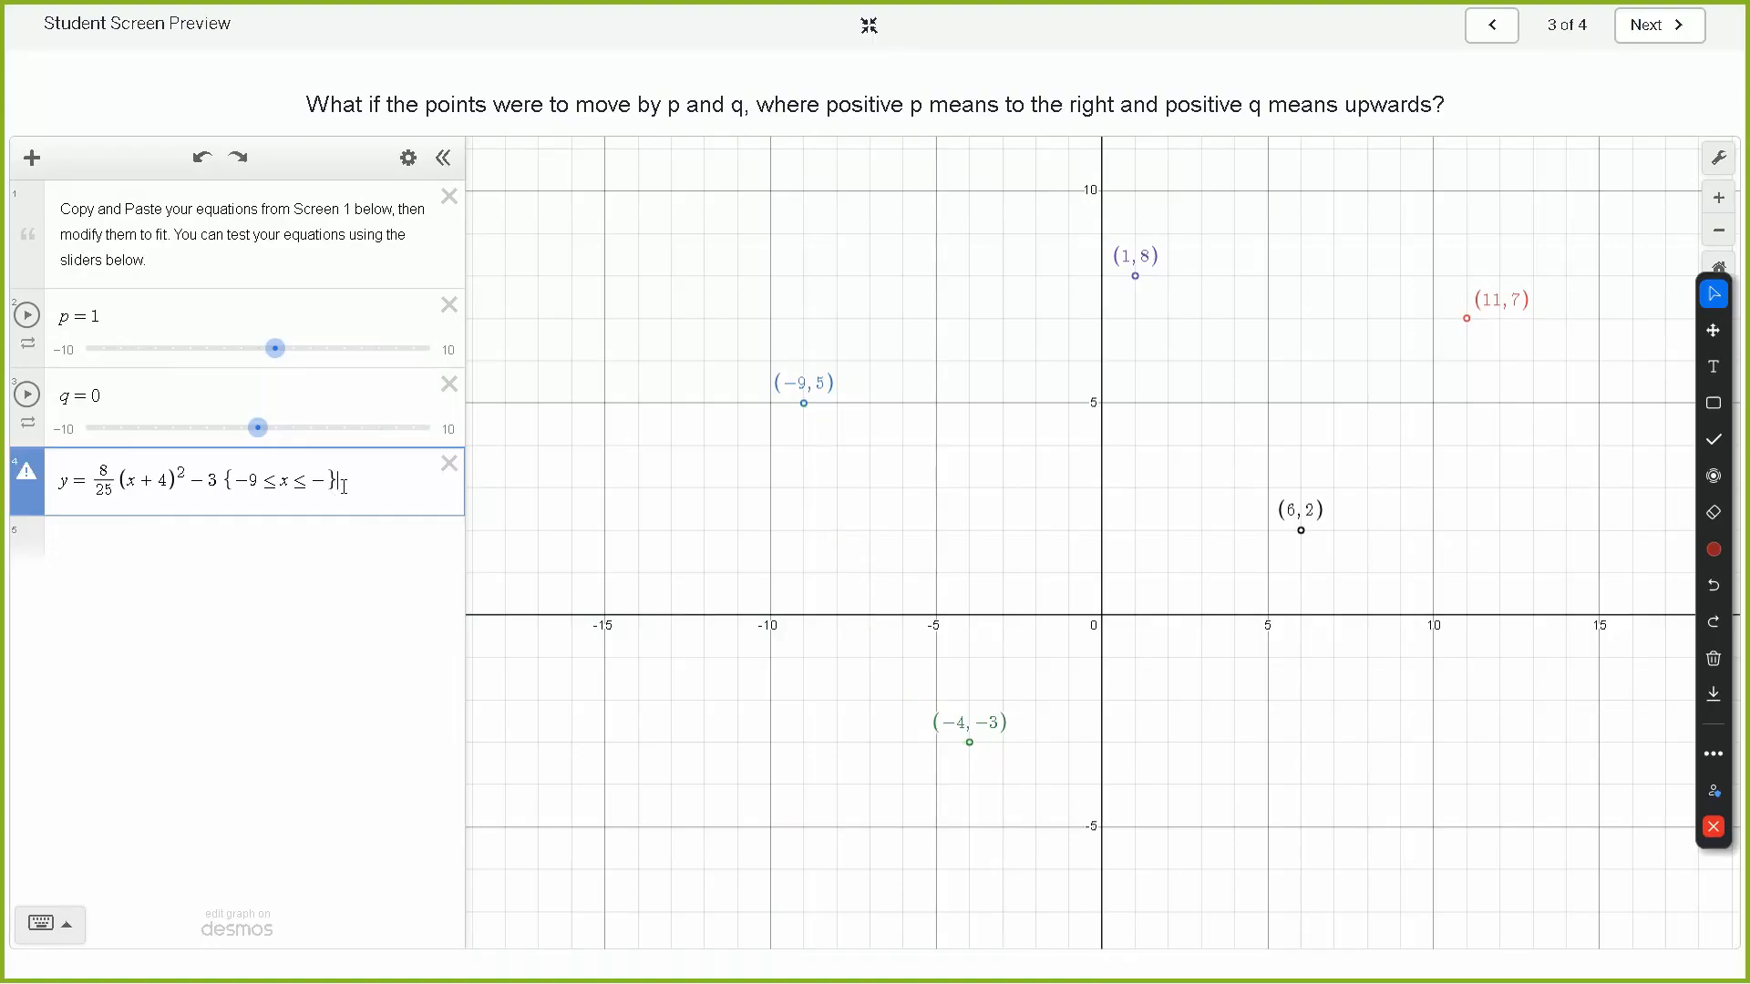
pyautogui.hotkey('ctrl', 'z')
pyautogui.hotkey('ctrl', 'z')
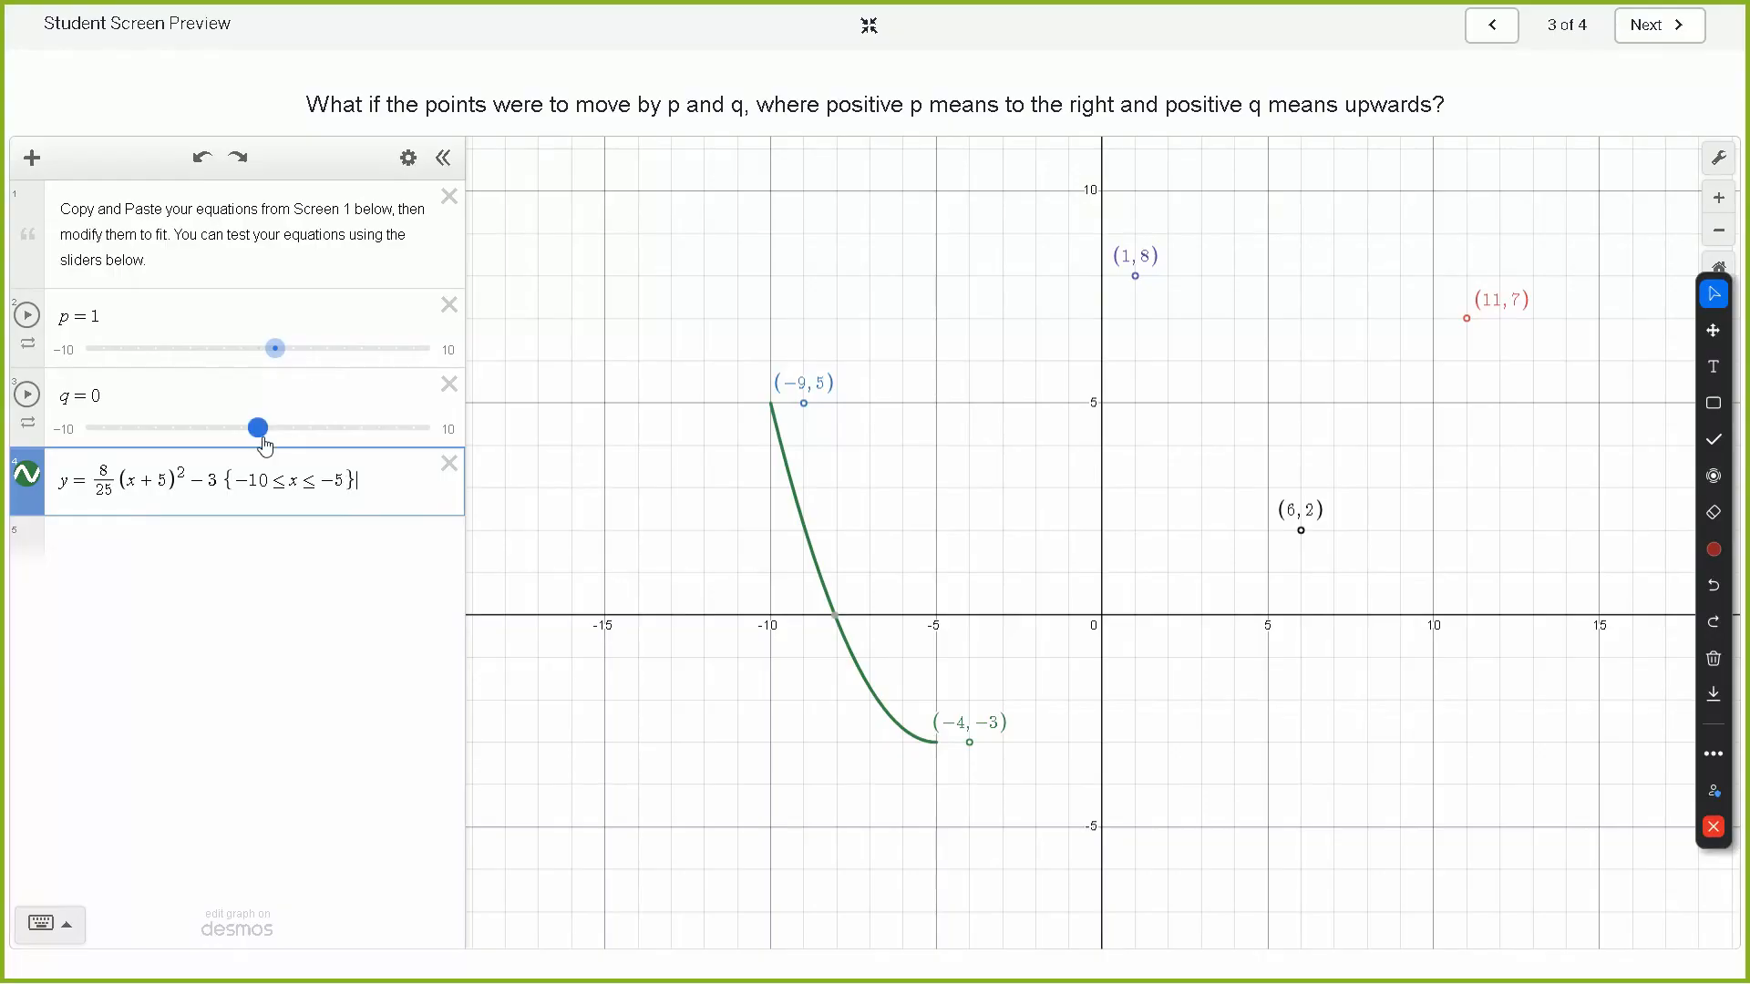
pyautogui.moveTo(274, 357); pyautogui.dragTo(265, 357)
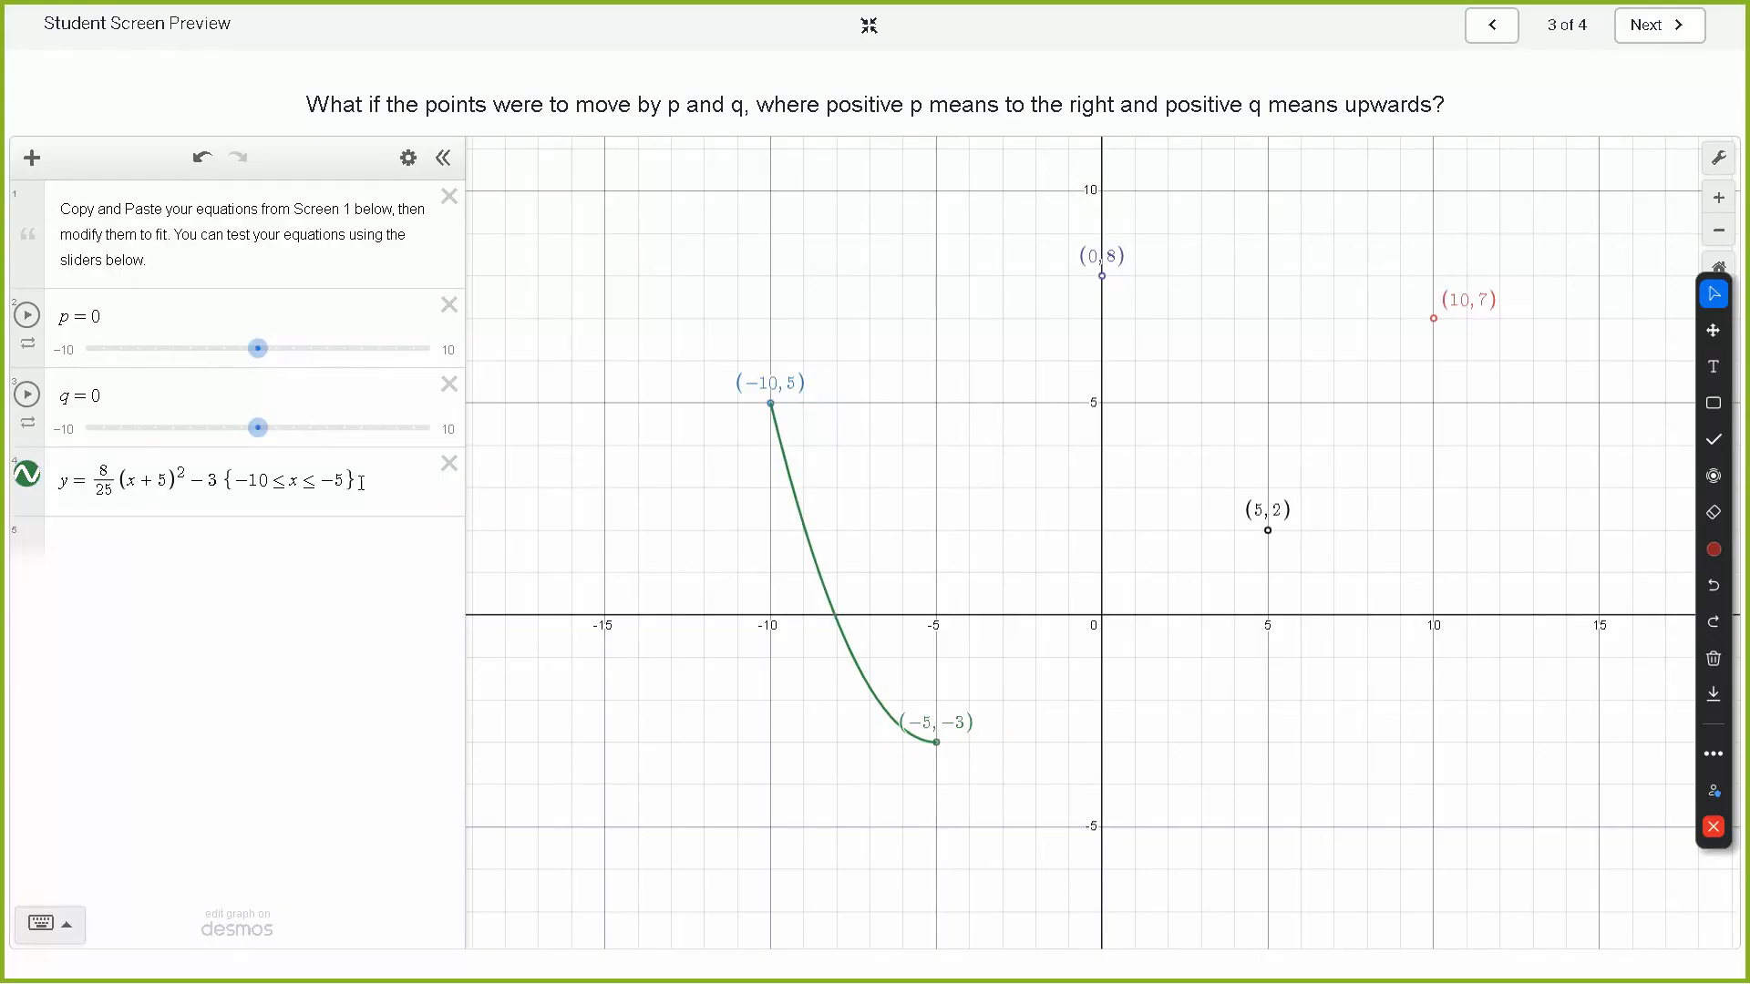
# Step: Duplicate the whole parabola equation, including its domain restriction, into the next empty row
pyautogui.moveTo(360, 481); pyautogui.dragTo(50, 478)
pyautogui.hotkey('ctrl', 'c')
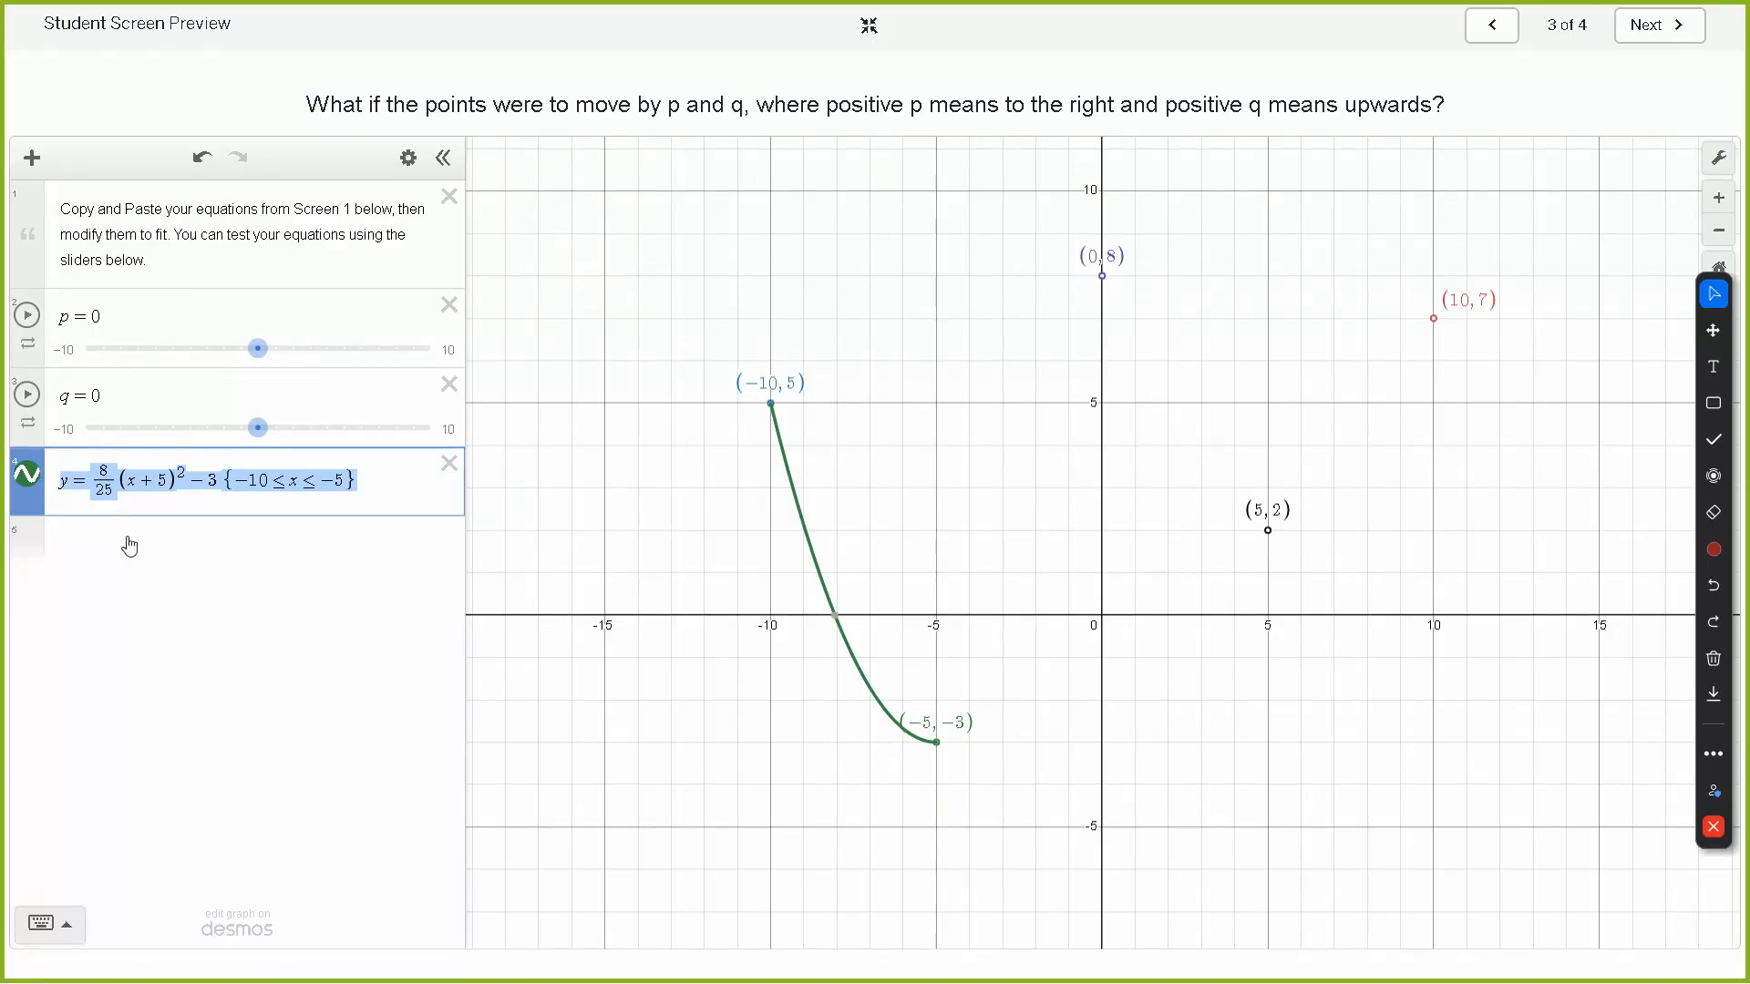
pyautogui.click(129, 543)
pyautogui.hotkey('ctrl', 'v')
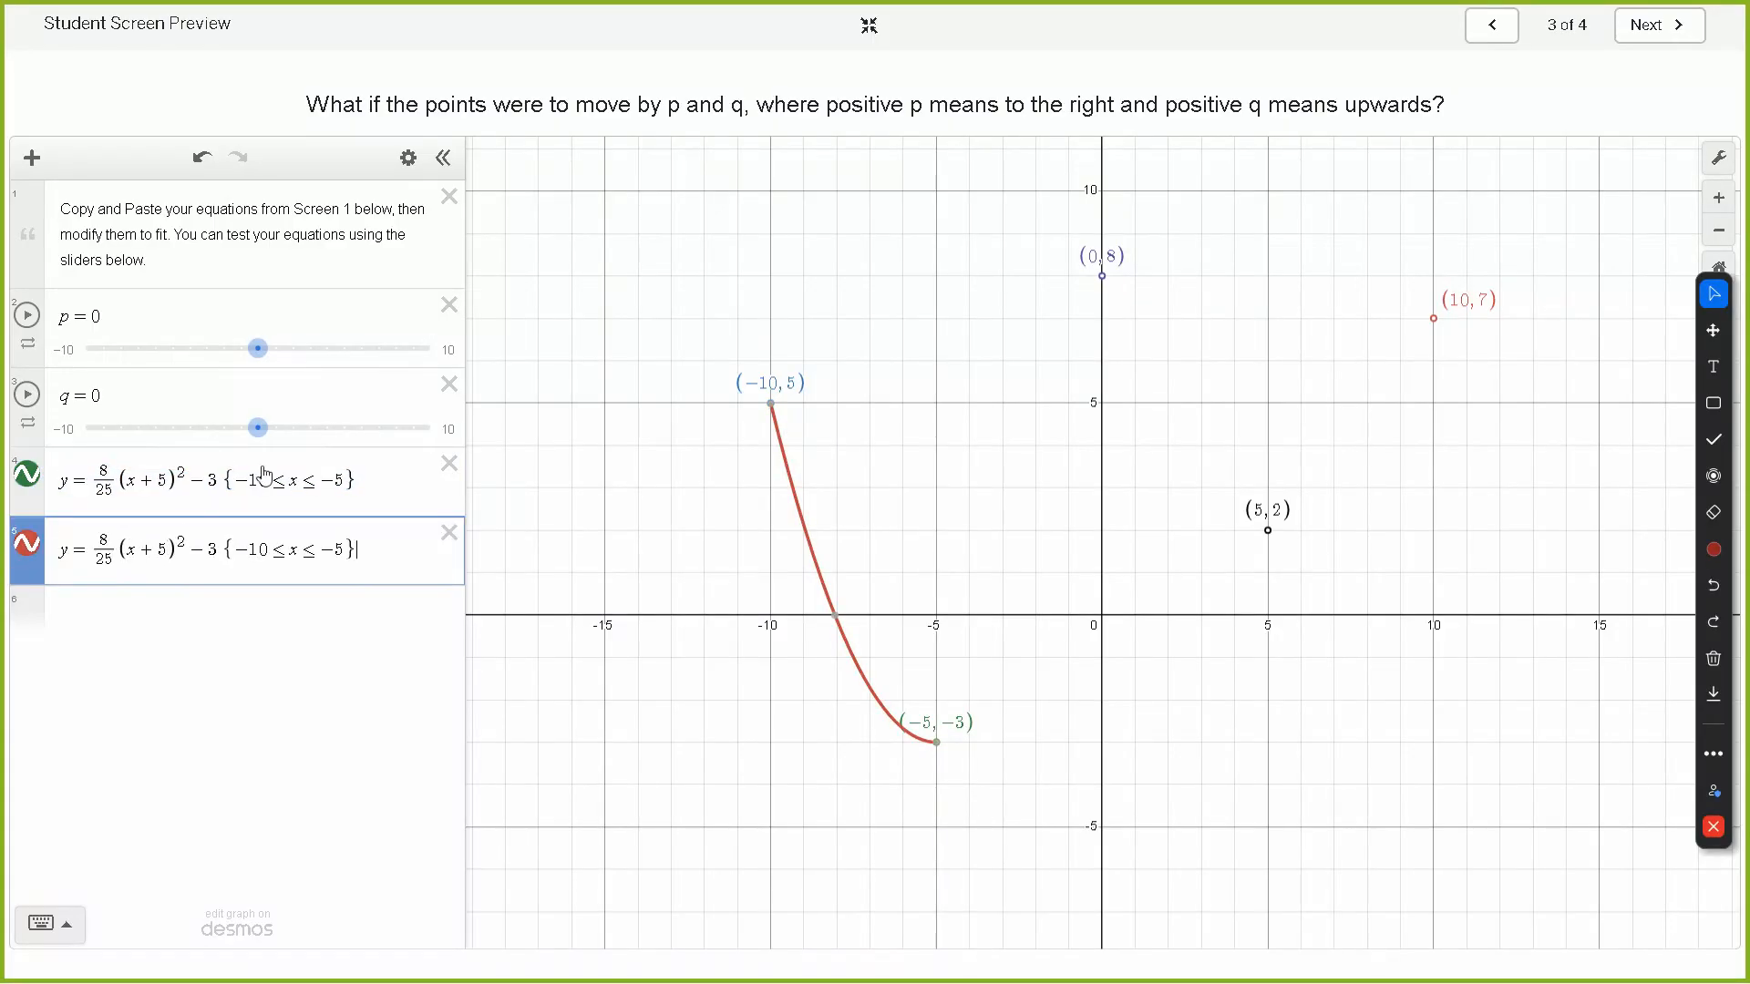
# Step: Set p to 1 and change the duplicate equation to y=8/25(x+4)^2-3{-9≤x≤-4}
pyautogui.moveTo(263, 365); pyautogui.dragTo(276, 366)
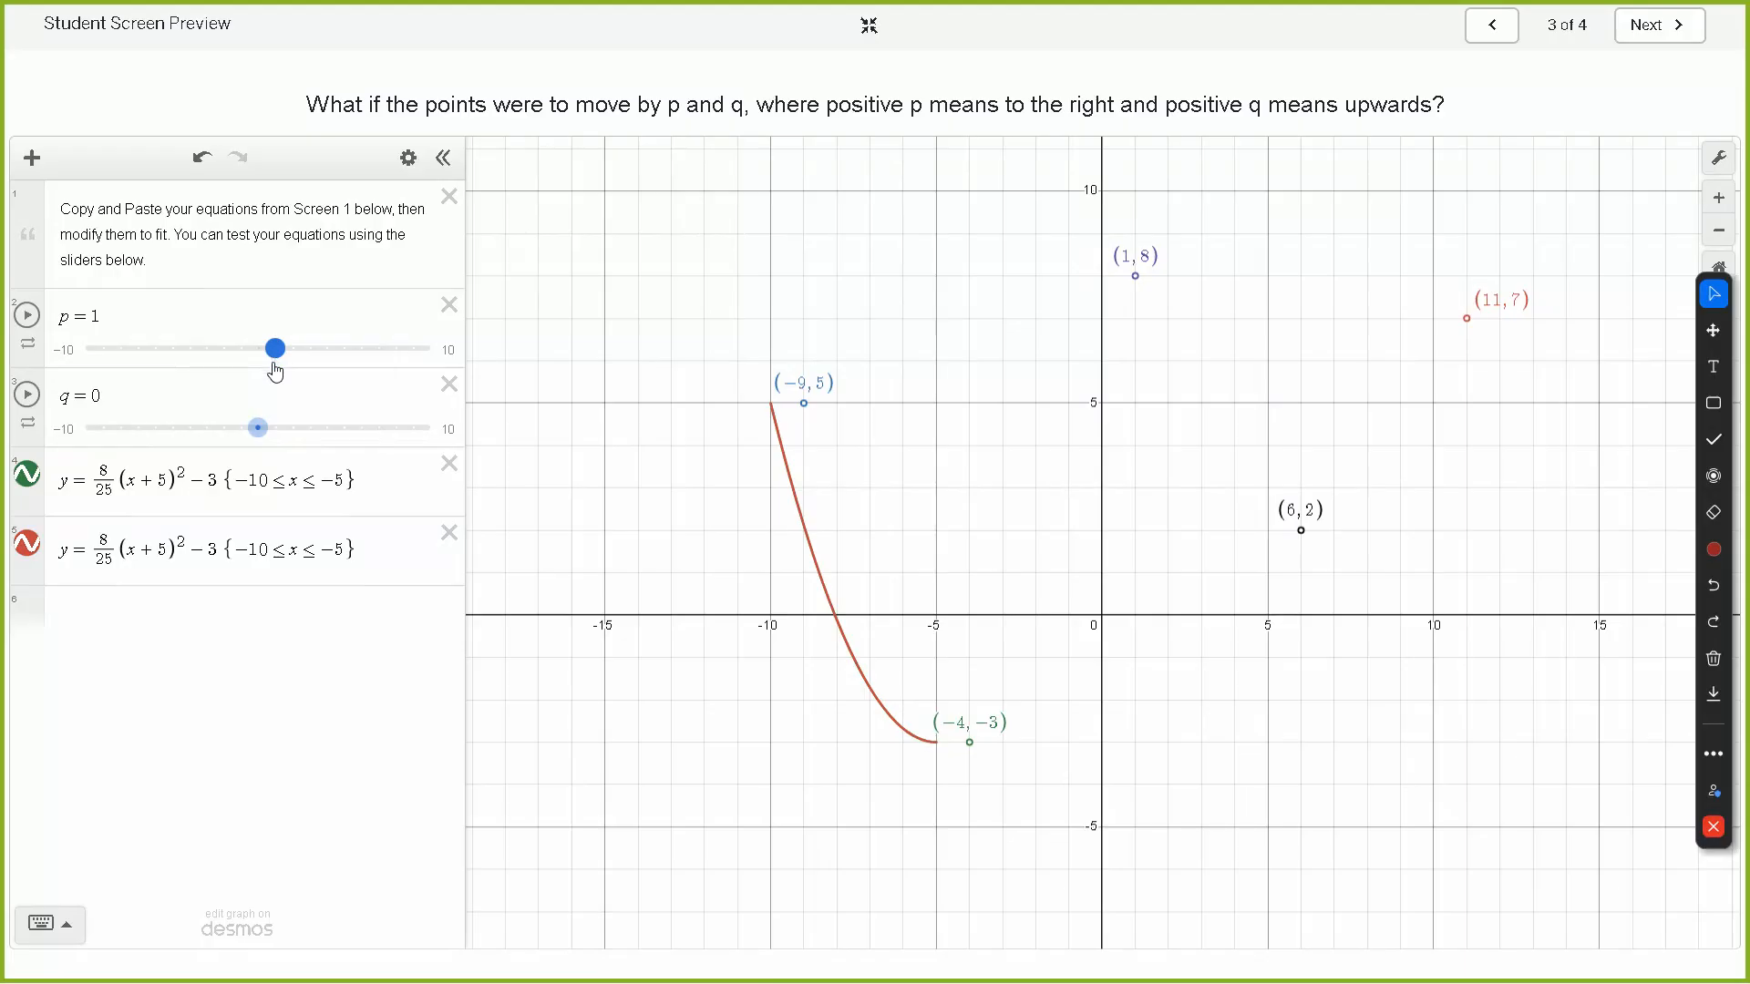
pyautogui.click(175, 564)
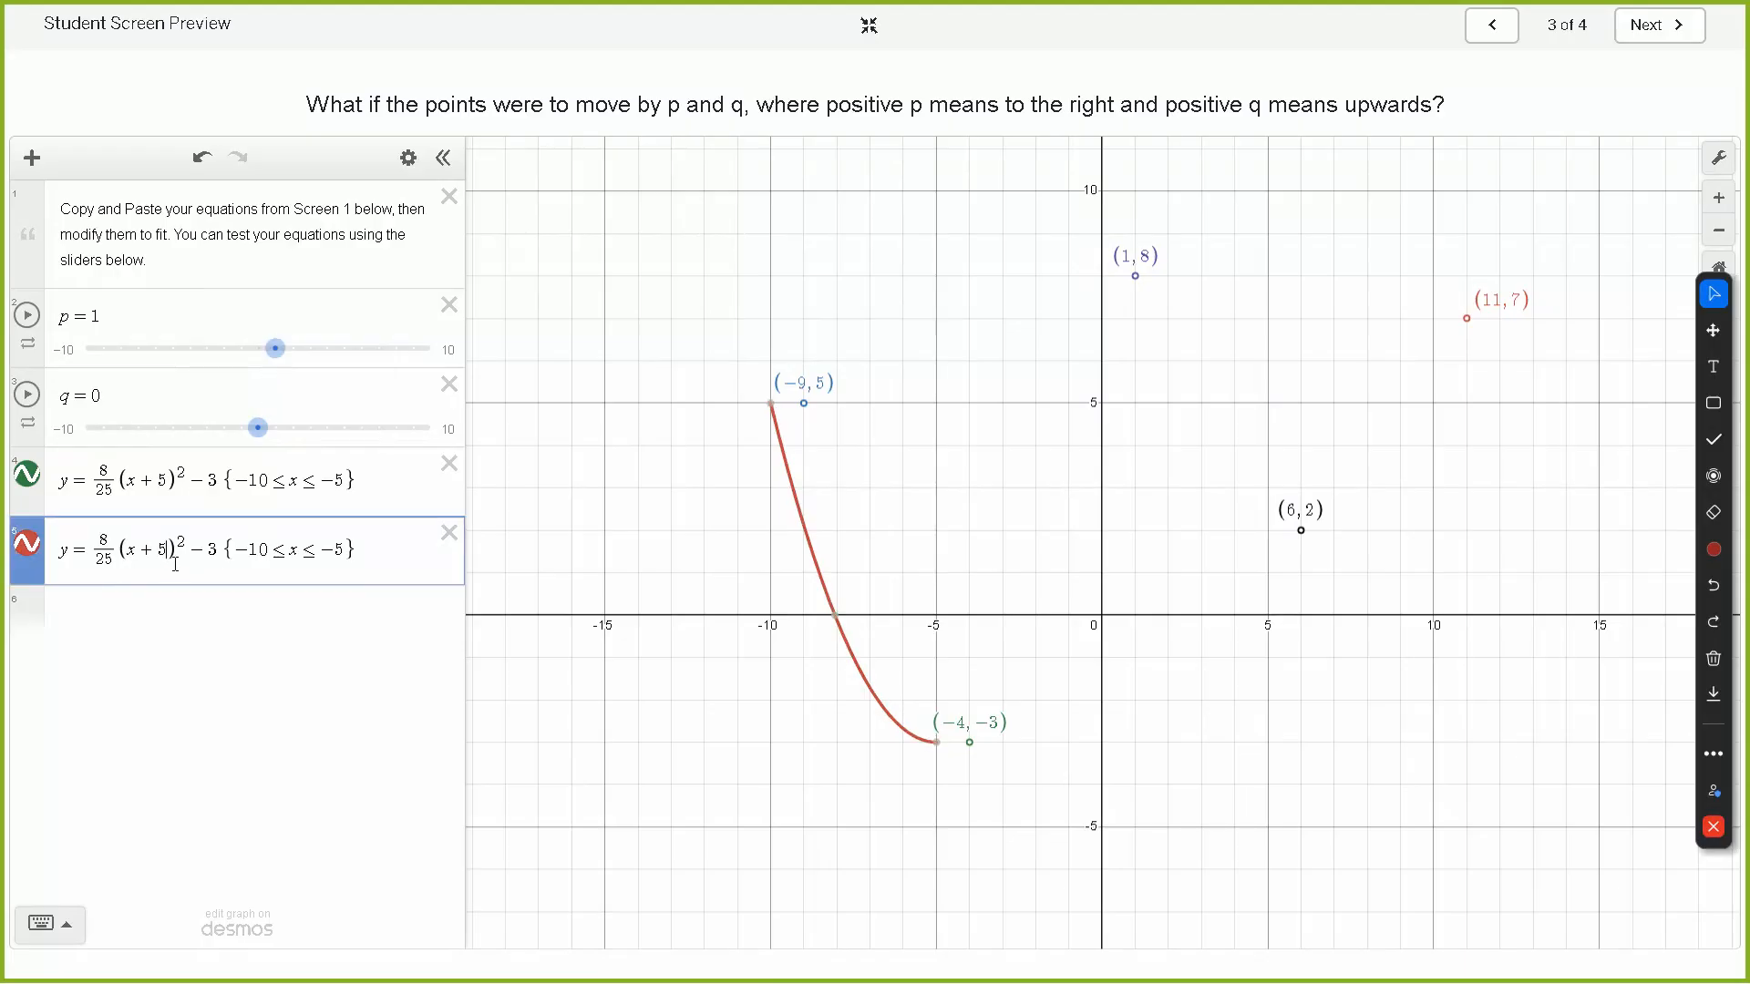
pyautogui.press('BackSpace')
pyautogui.write('4')
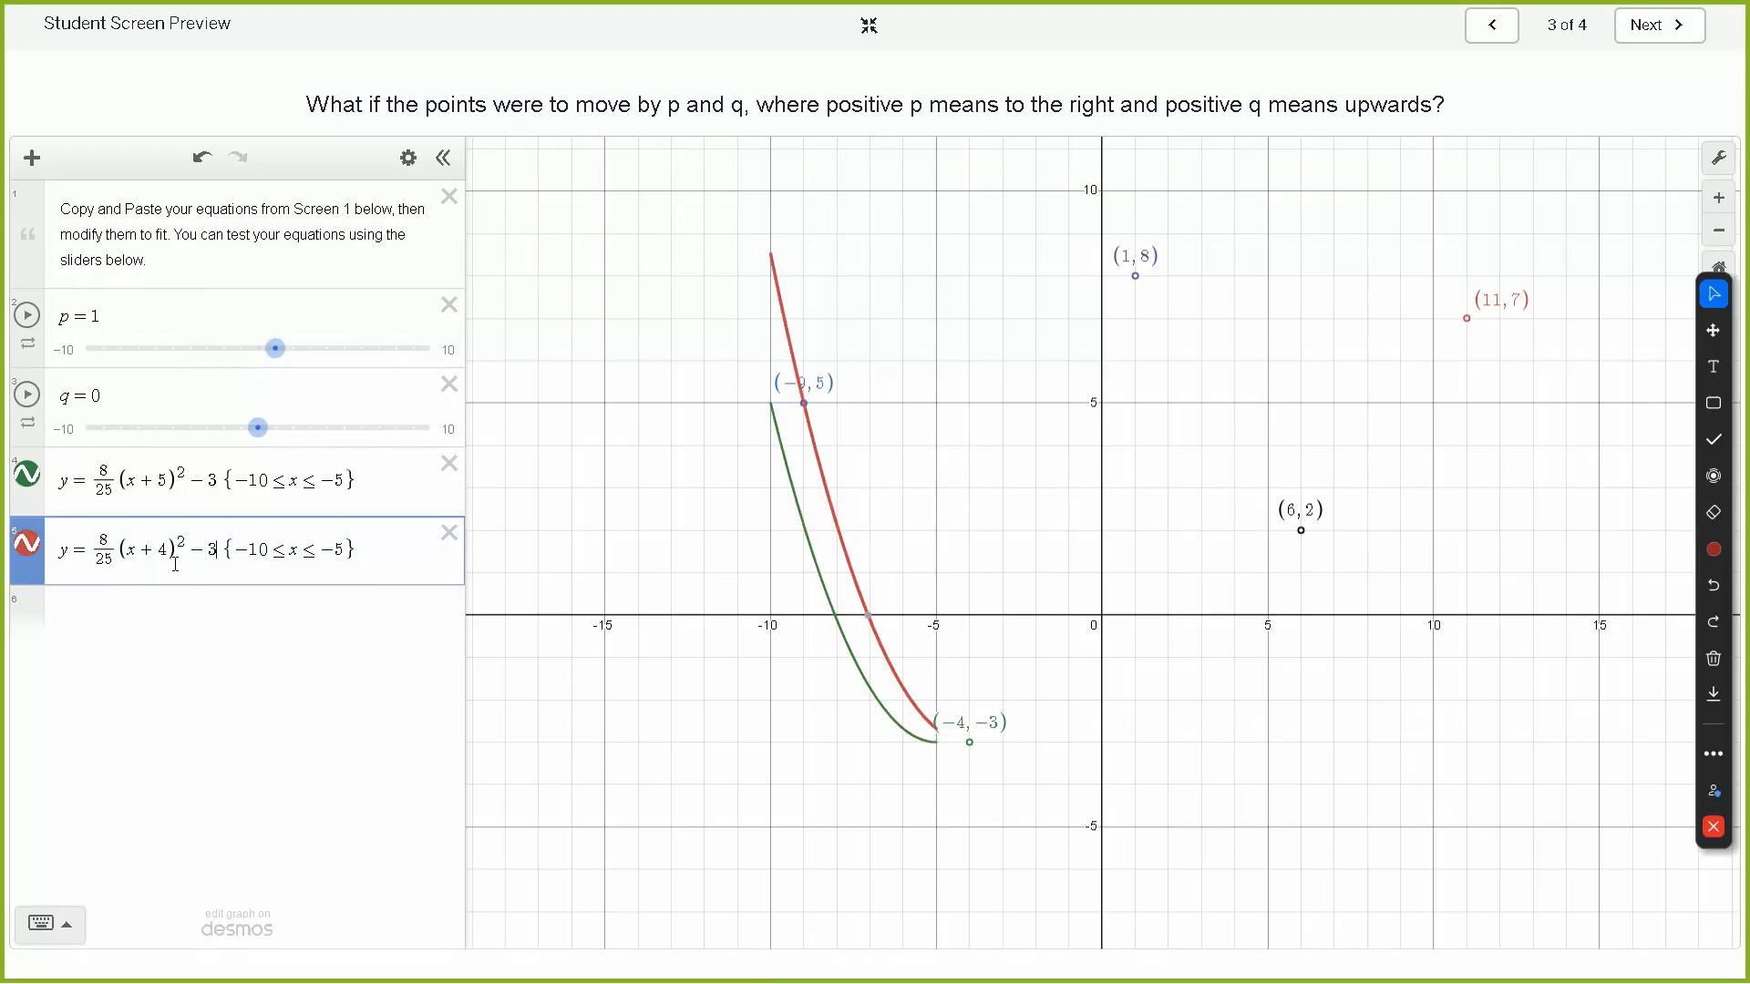
pyautogui.press('Right')
pyautogui.press('Right')
pyautogui.press('Delete')
pyautogui.press('Delete')
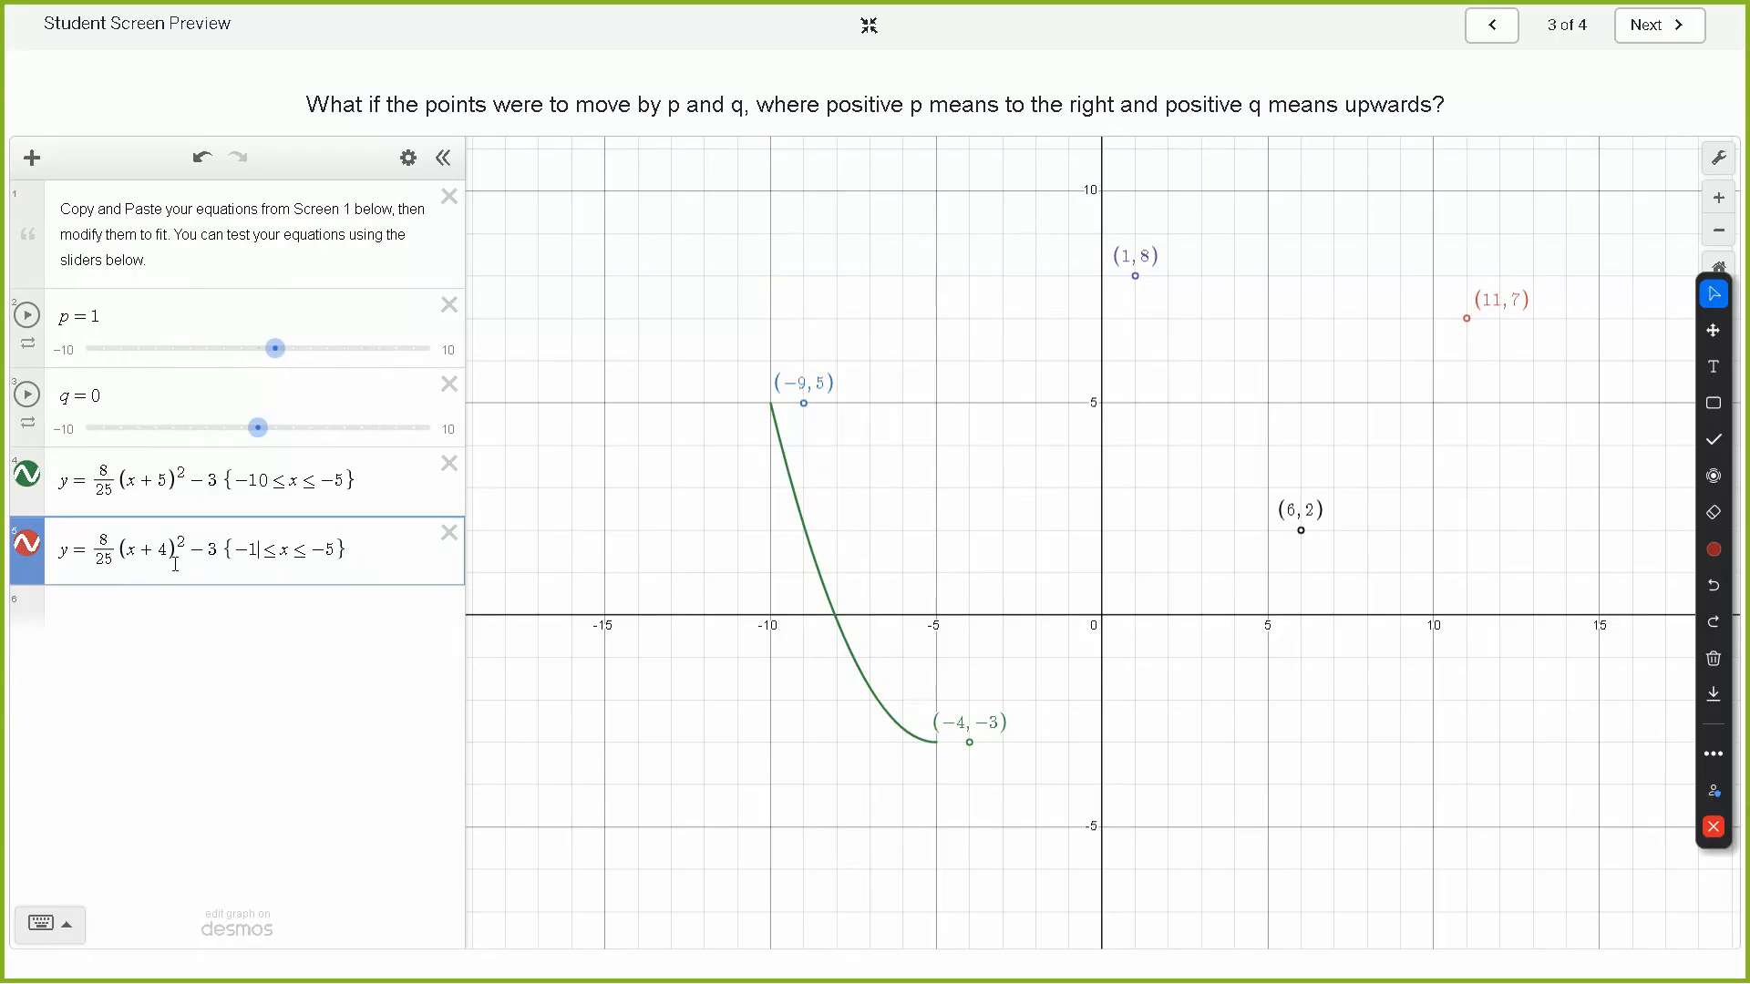
pyautogui.write('9')
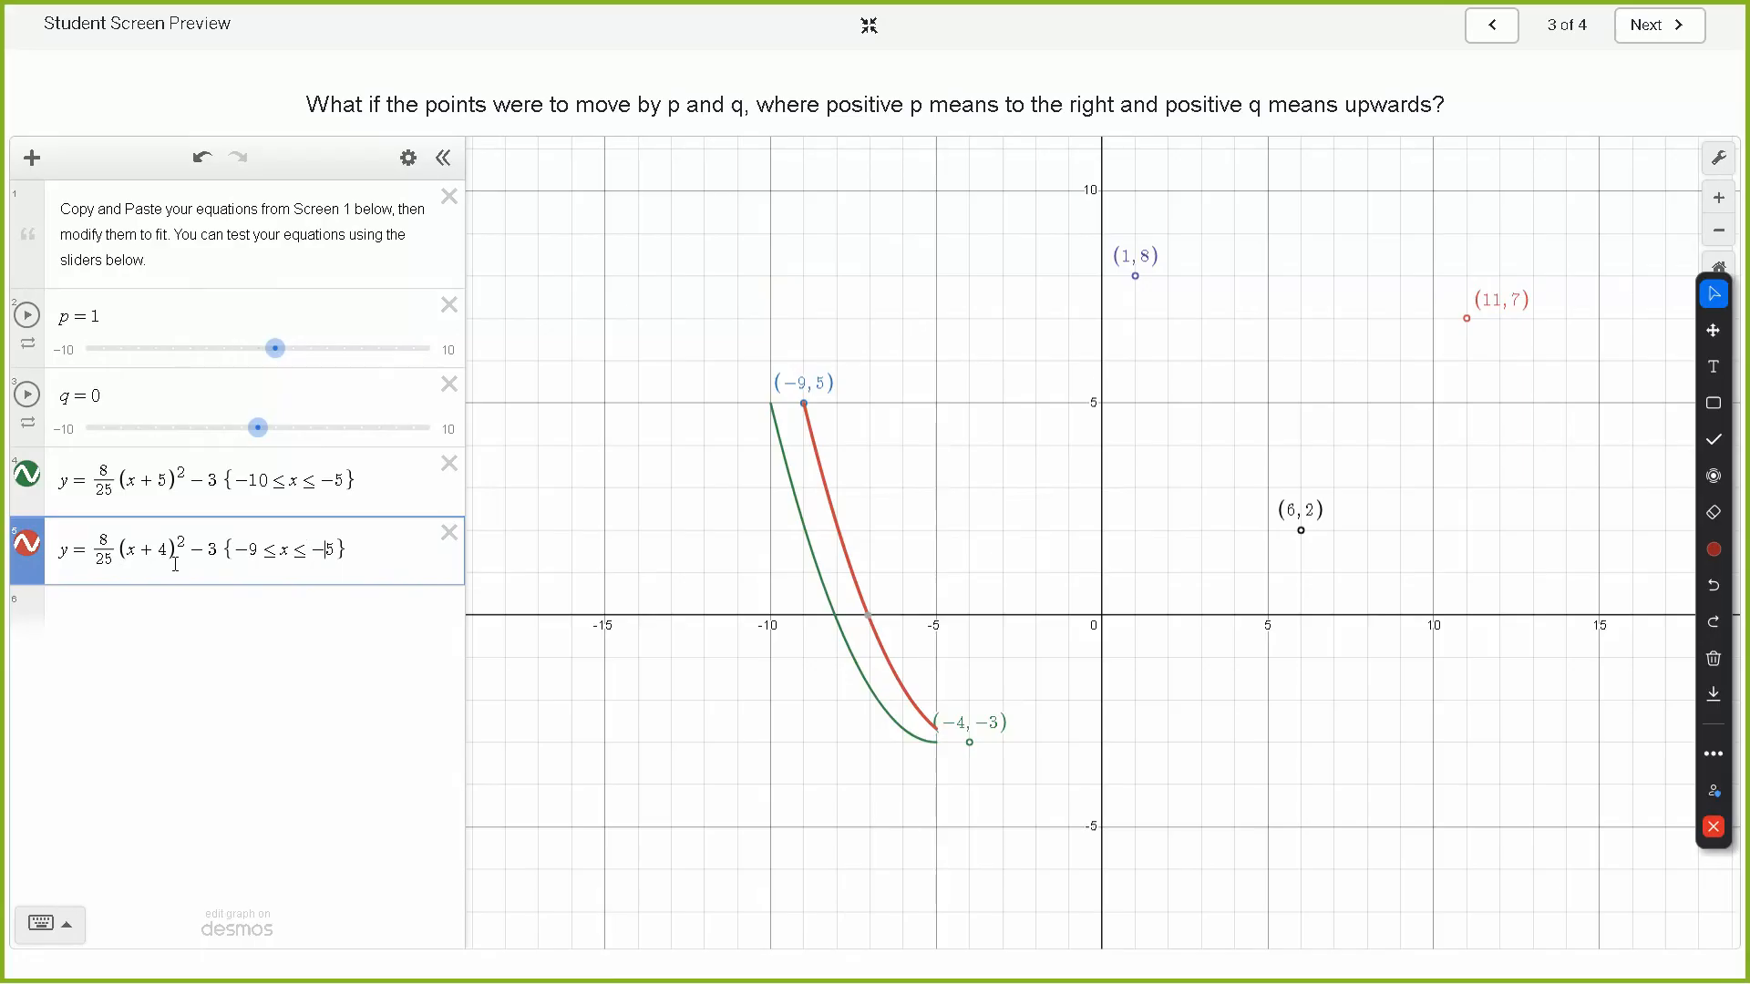
pyautogui.press('BackSpace')
pyautogui.write('4')
pyautogui.moveTo(284, 353); pyautogui.dragTo(282, 359)
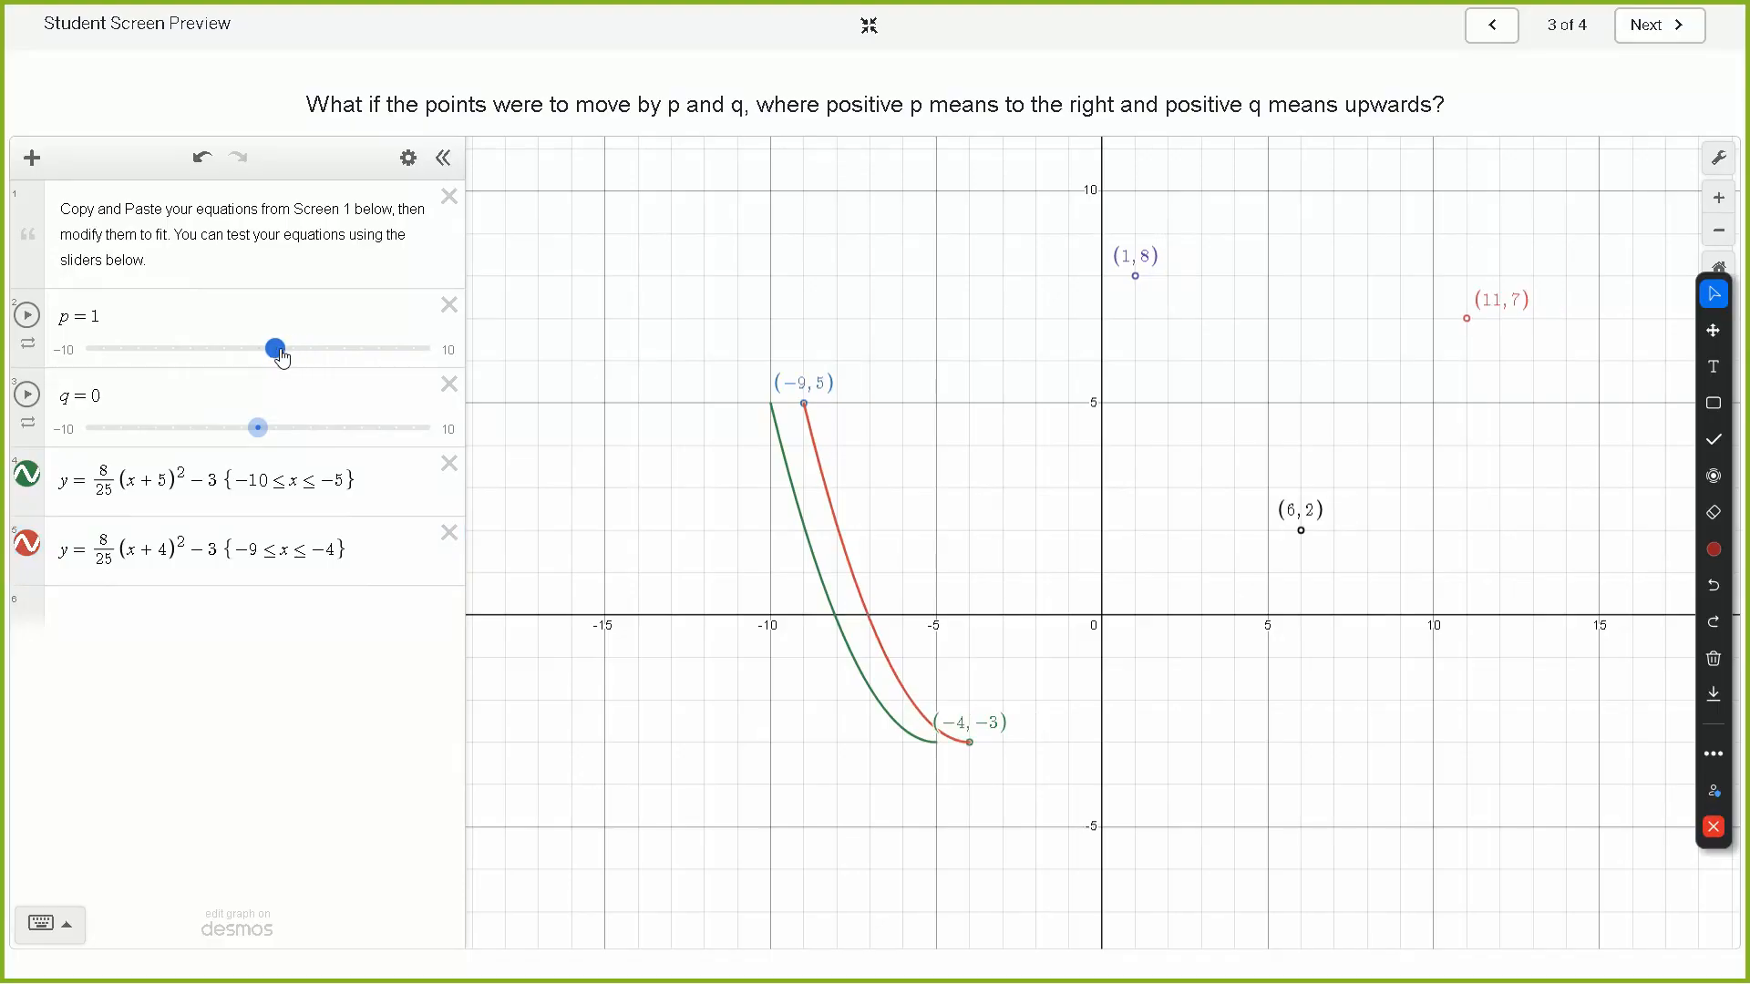
# Step: Compare the brackets of the two equations and set p back to 0
pyautogui.click(168, 548)
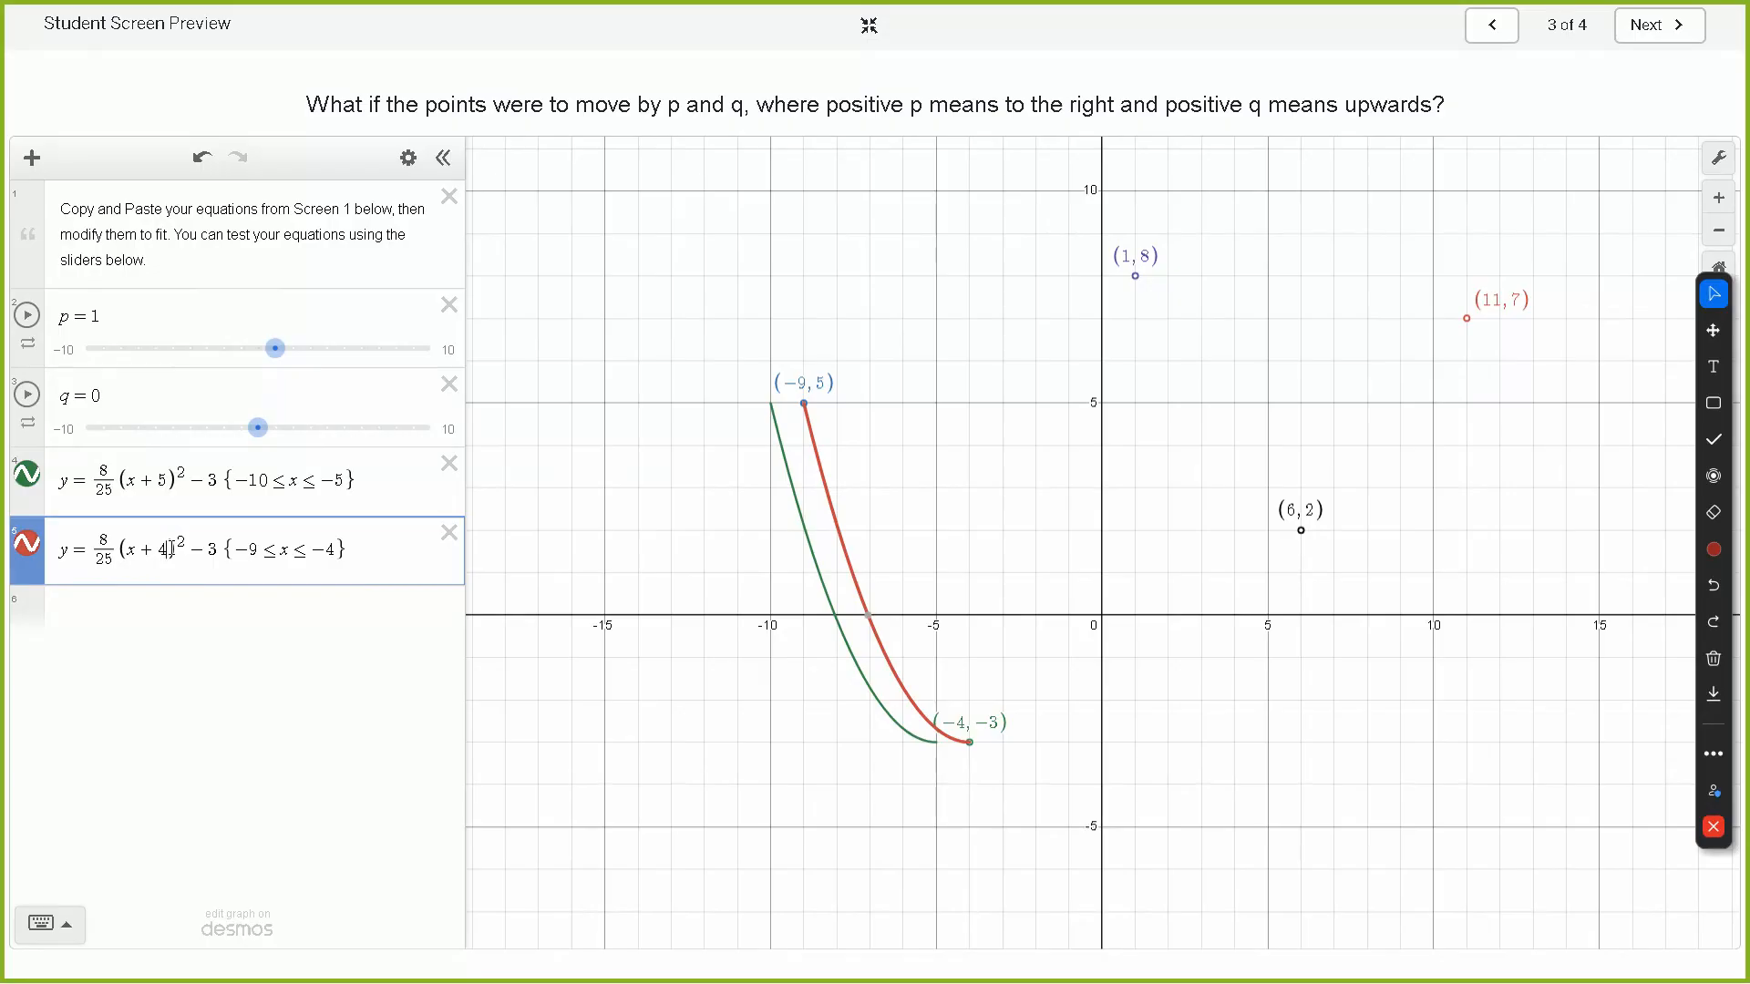
pyautogui.click(168, 482)
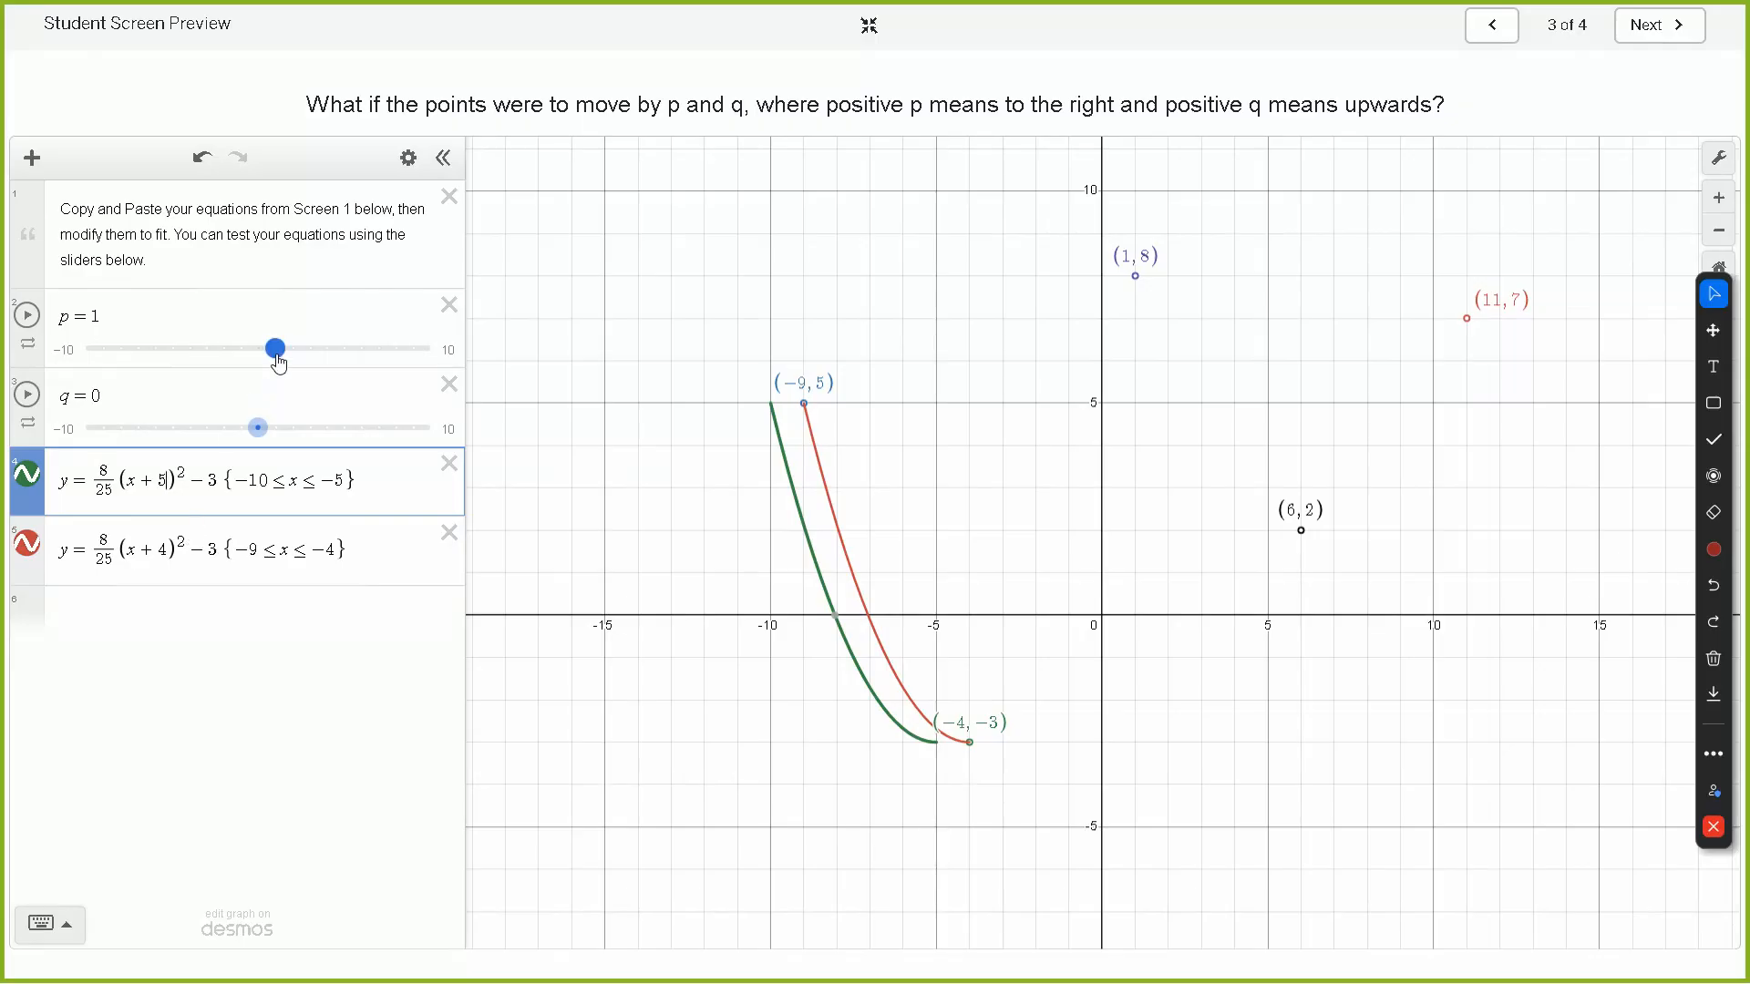
pyautogui.moveTo(275, 351); pyautogui.dragTo(265, 360)
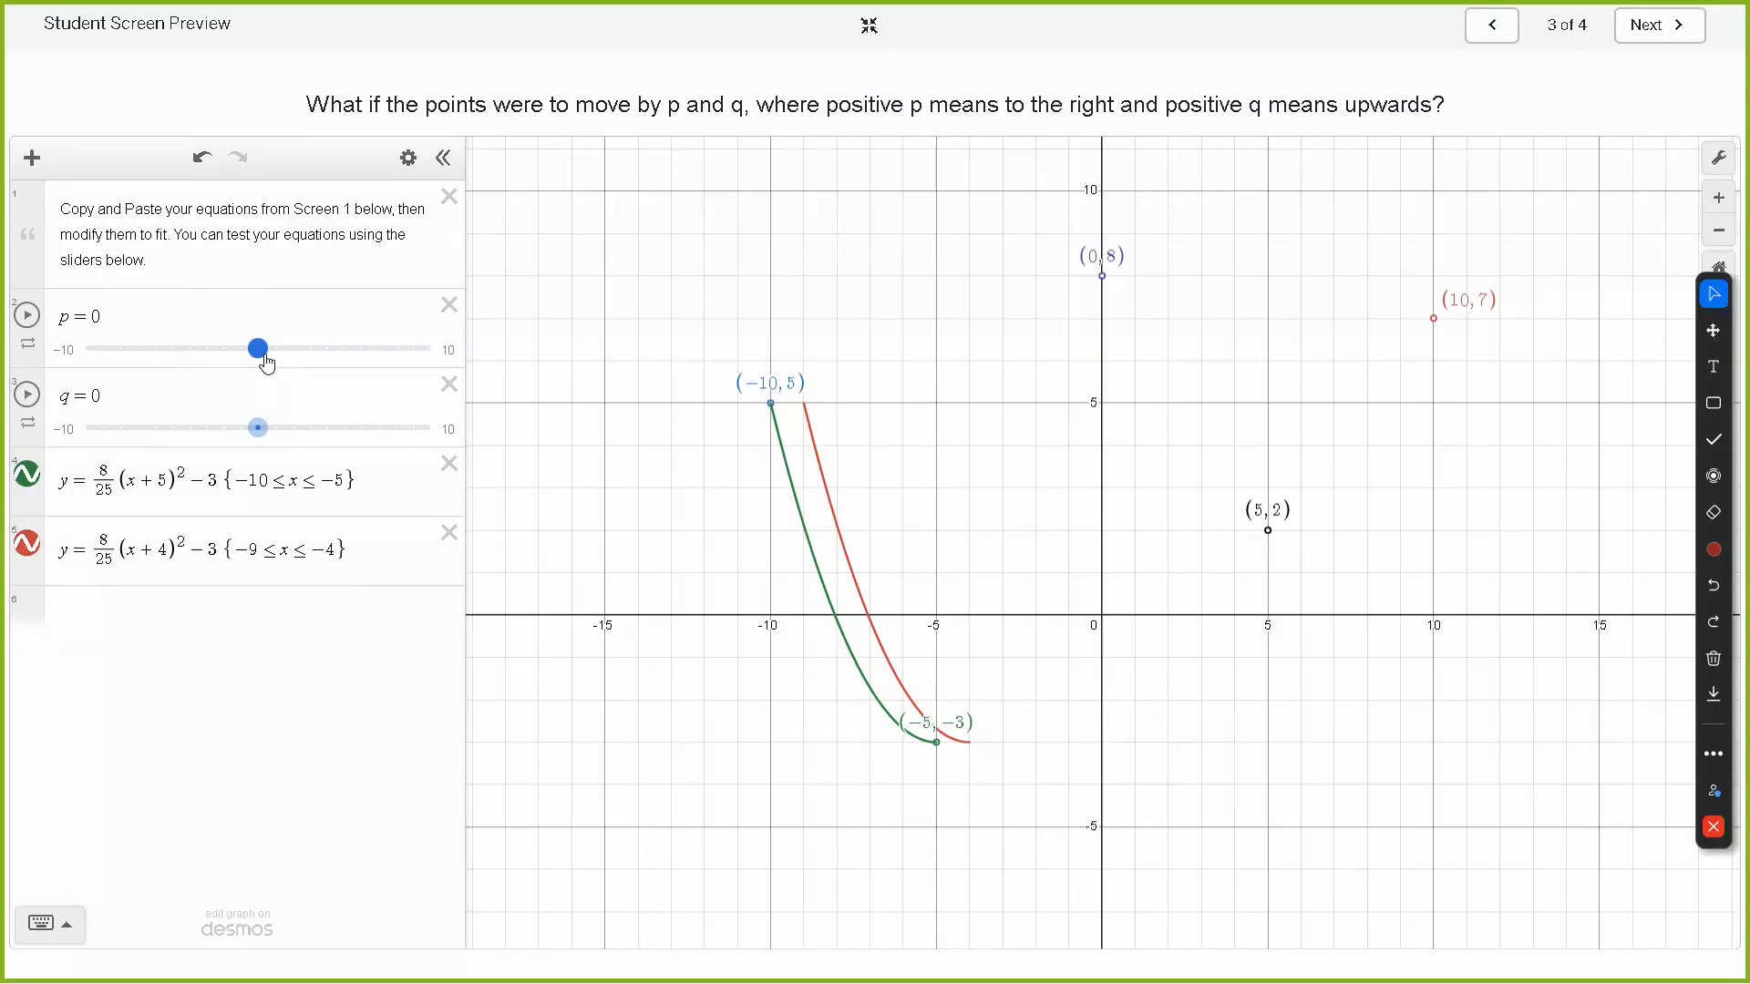
# Step: Change the first equation's squared term to (x+p+5)^2 and hide the second equation's curve
pyautogui.click(171, 478)
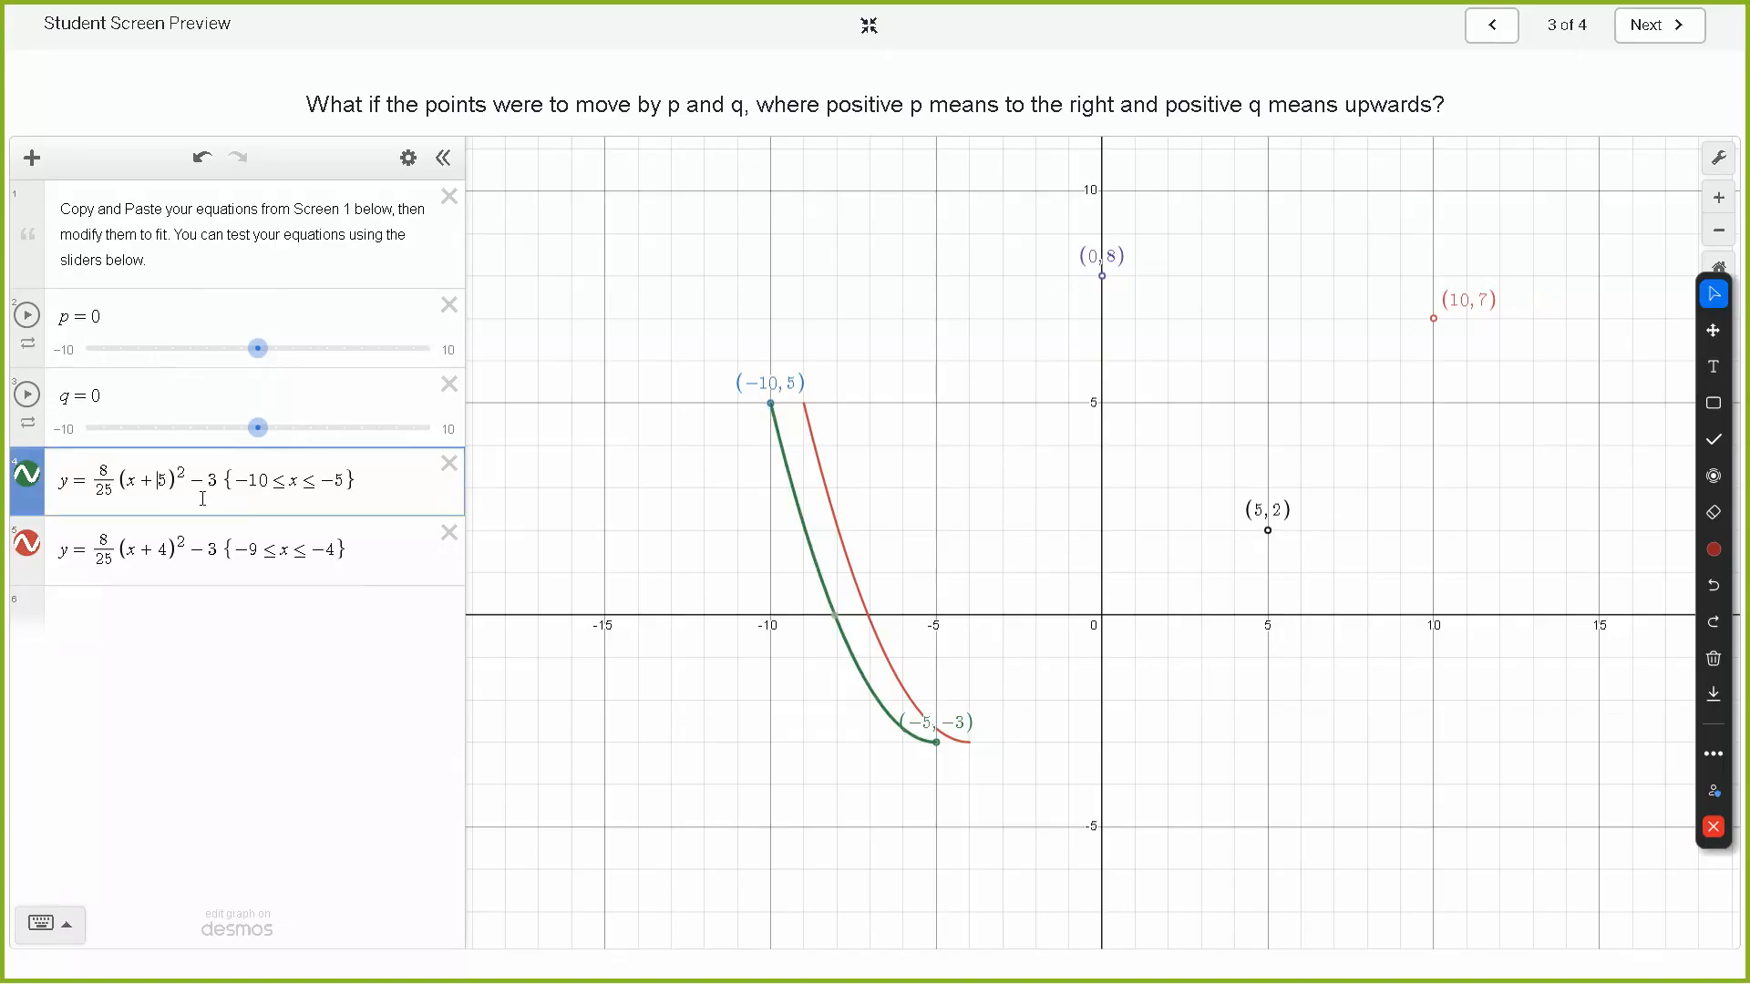
pyautogui.write('p+')
pyautogui.click(27, 544)
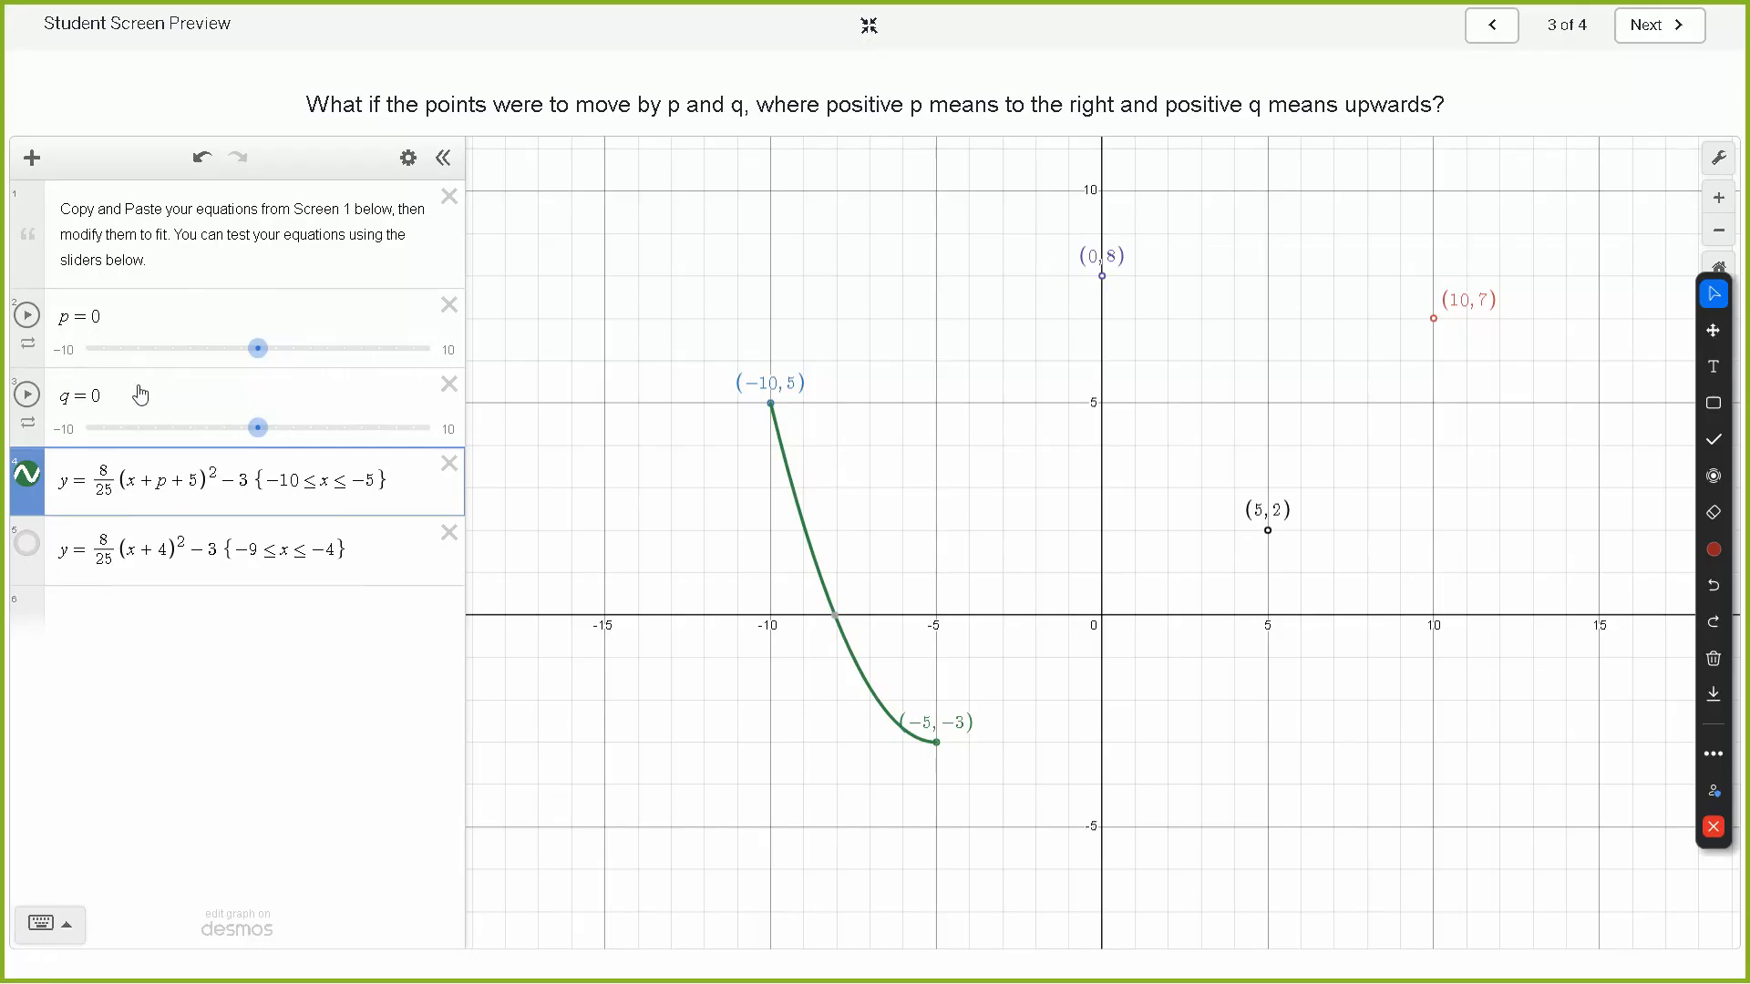
# Step: Draw a red arrow from the p slider's value to the p inside the first equation's bracket
pyautogui.click(1719, 412)
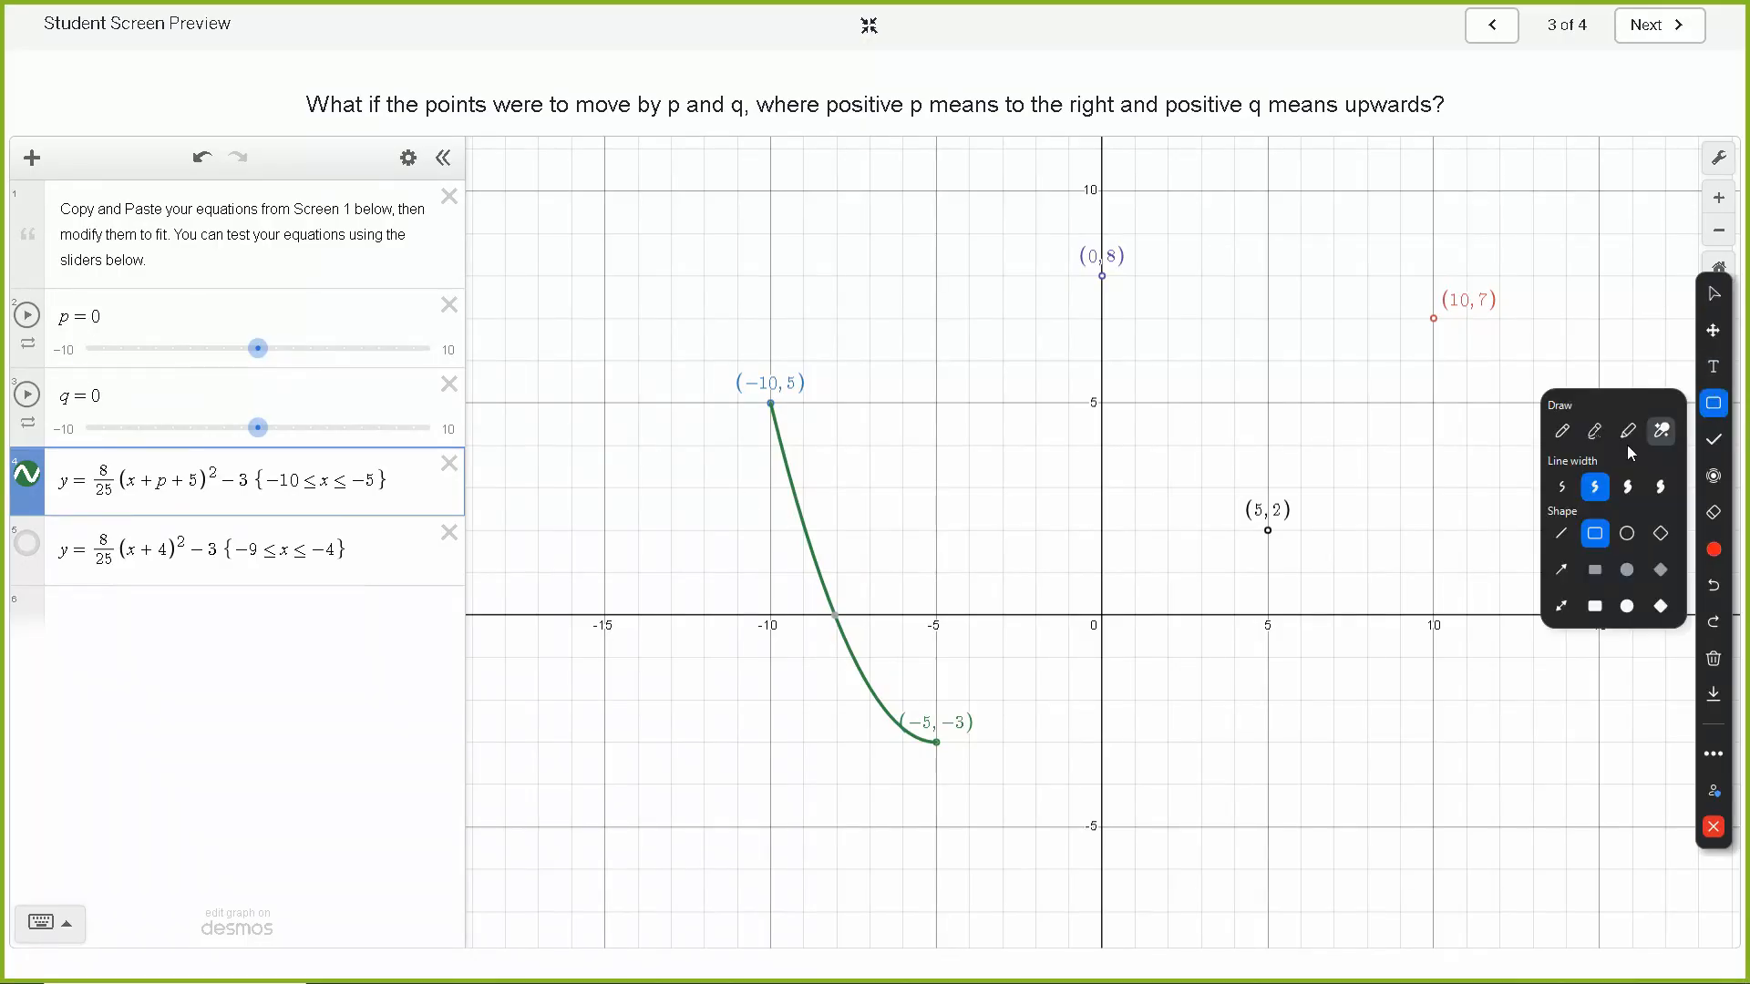
pyautogui.click(1562, 570)
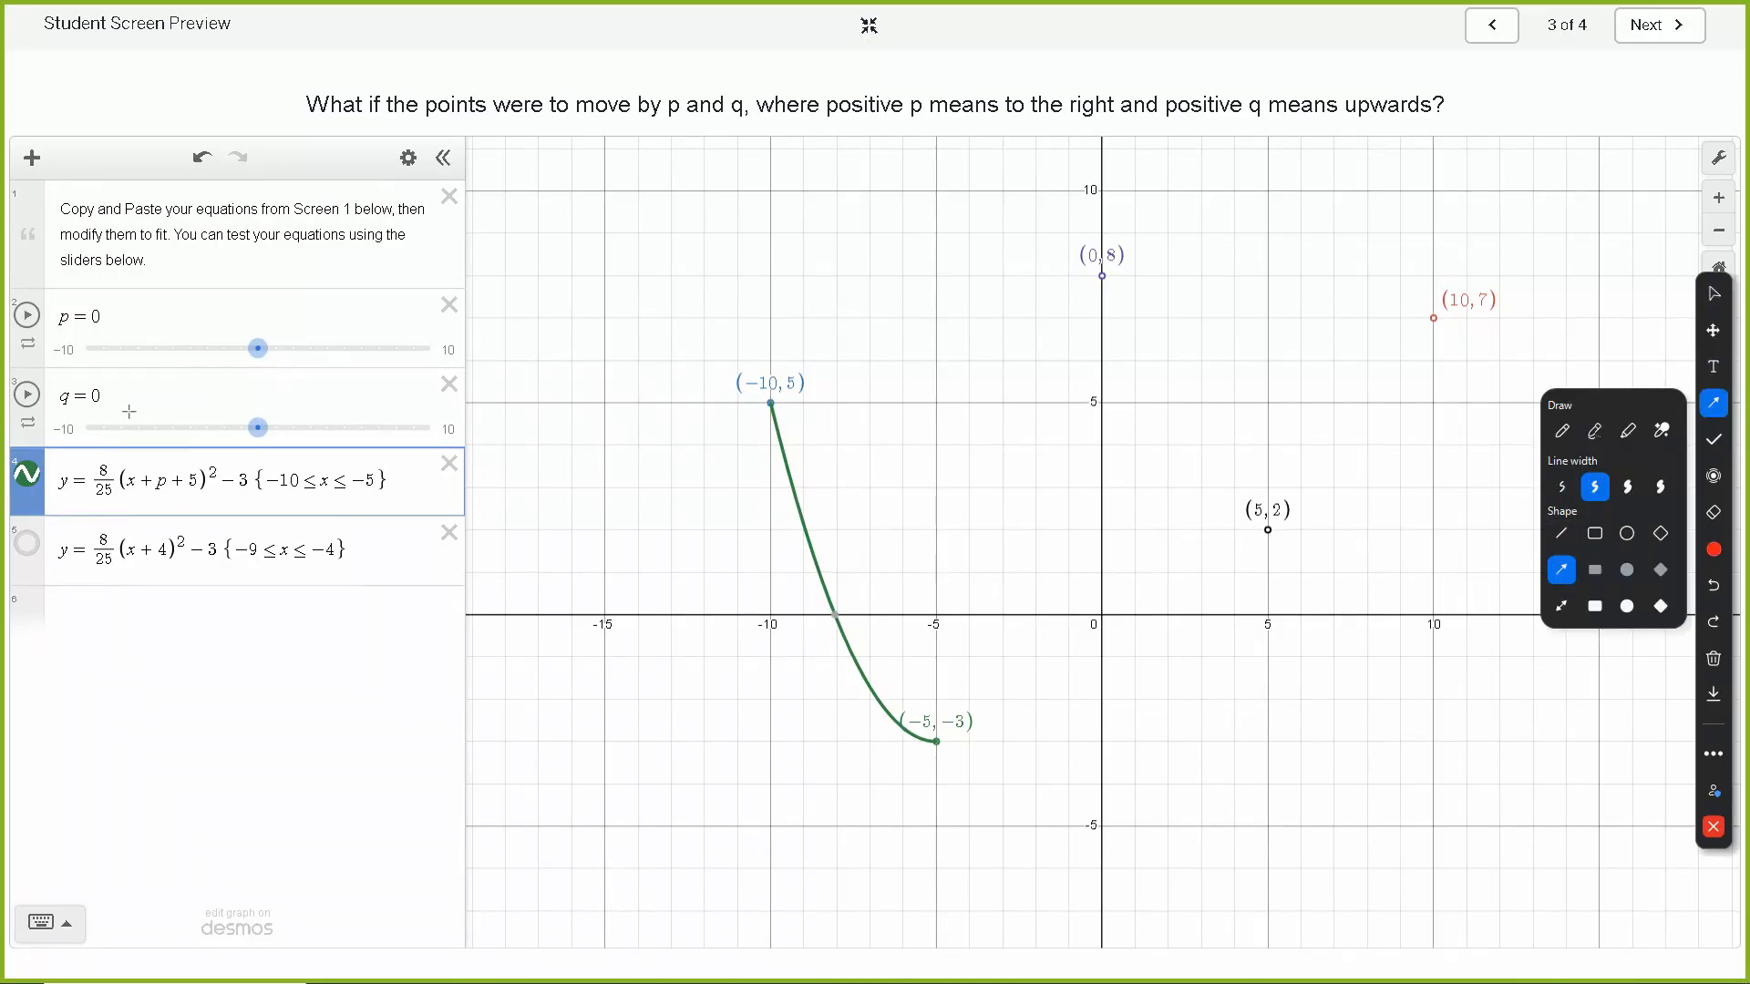
pyautogui.moveTo(94, 324); pyautogui.dragTo(160, 472)
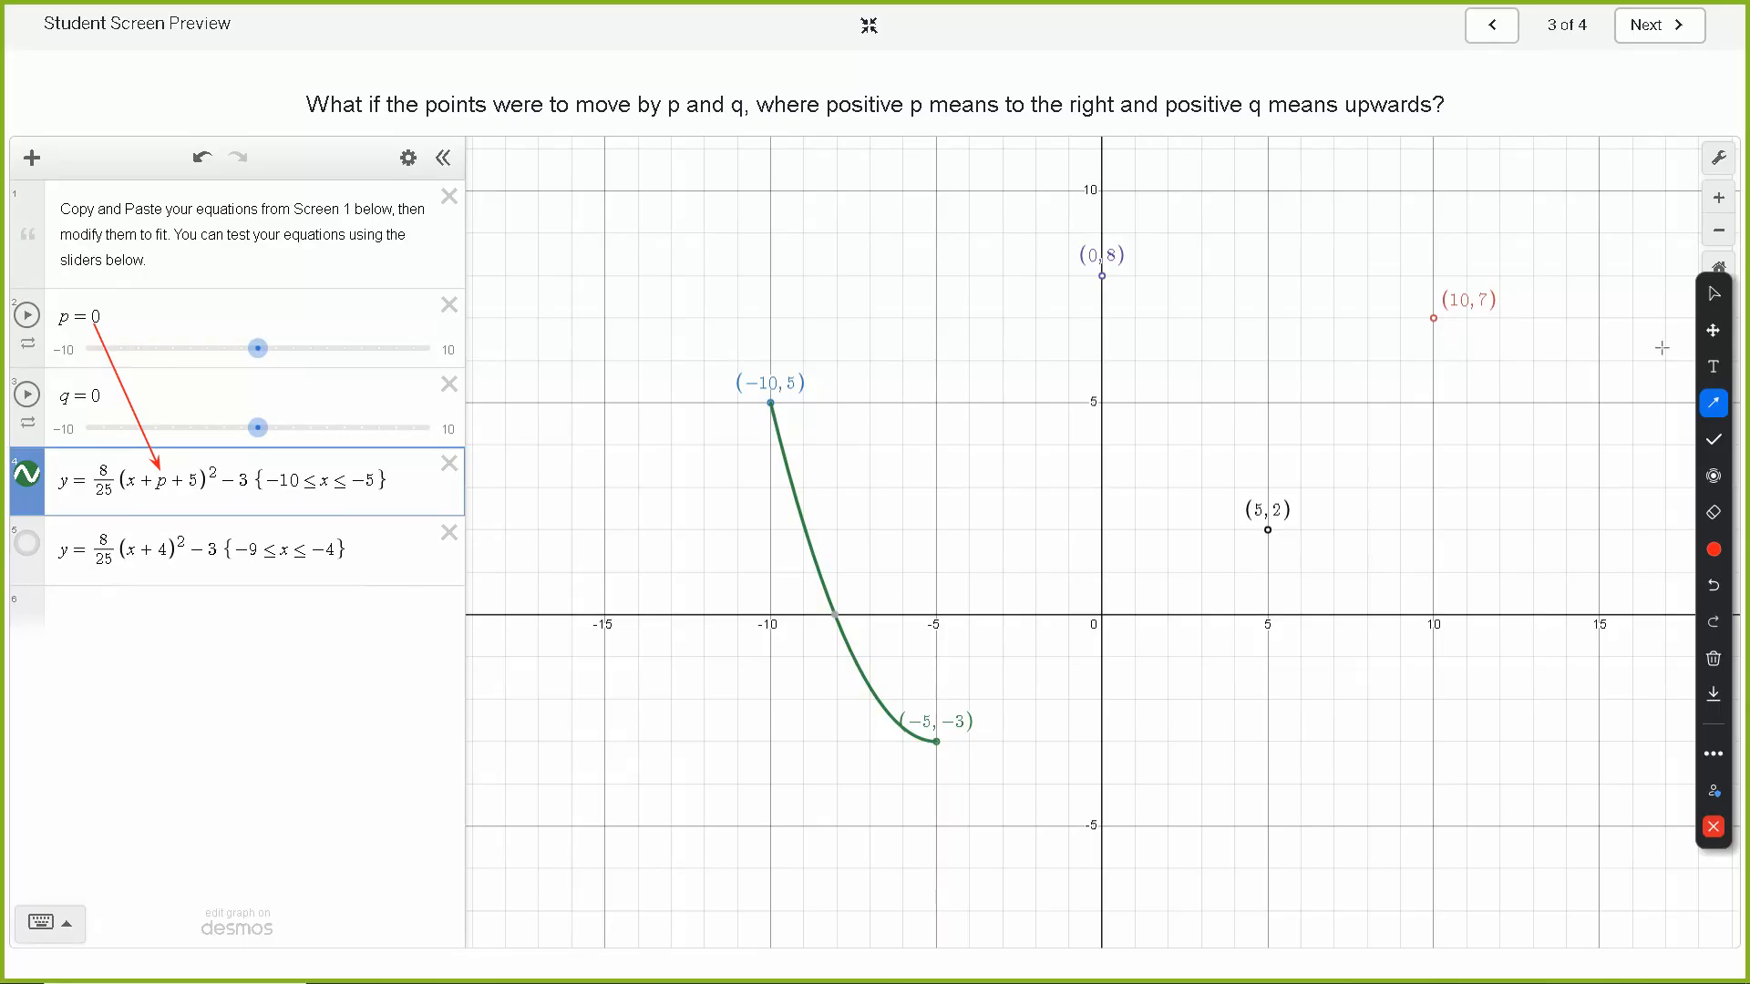
pyautogui.click(1707, 304)
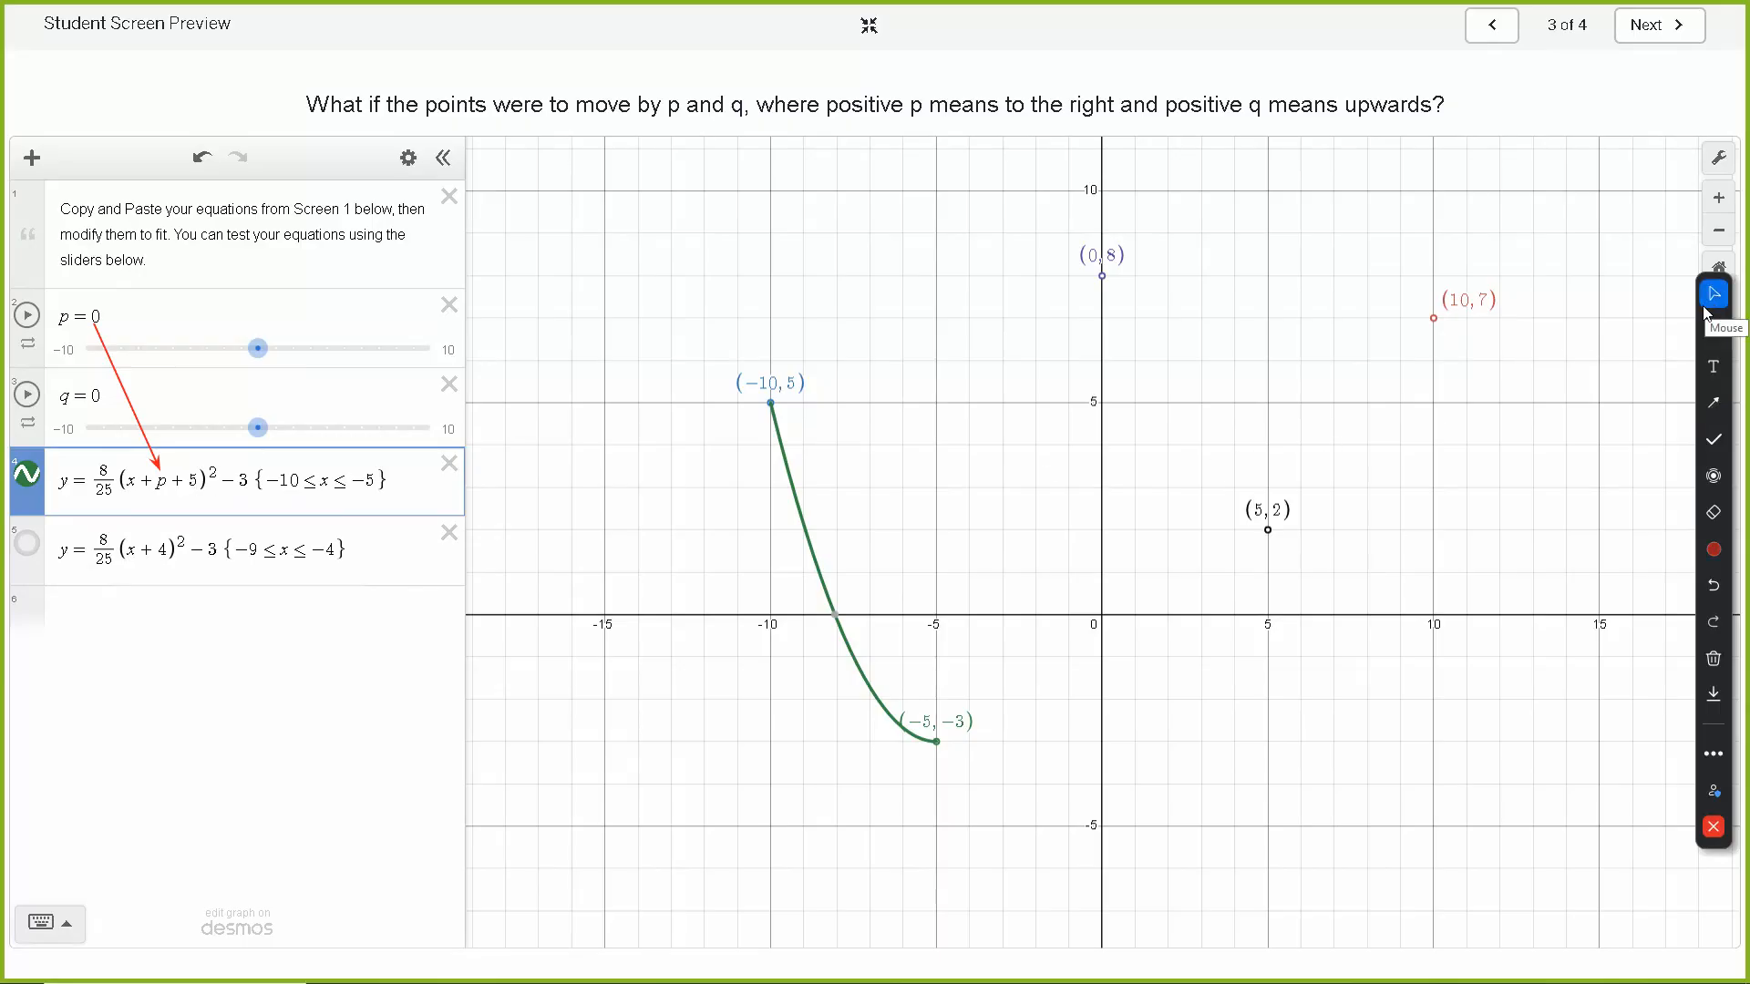
# Step: Change the hidden second equation to y=8/25(x+5)^2-3{-10≤x≤-5}
pyautogui.click(172, 556)
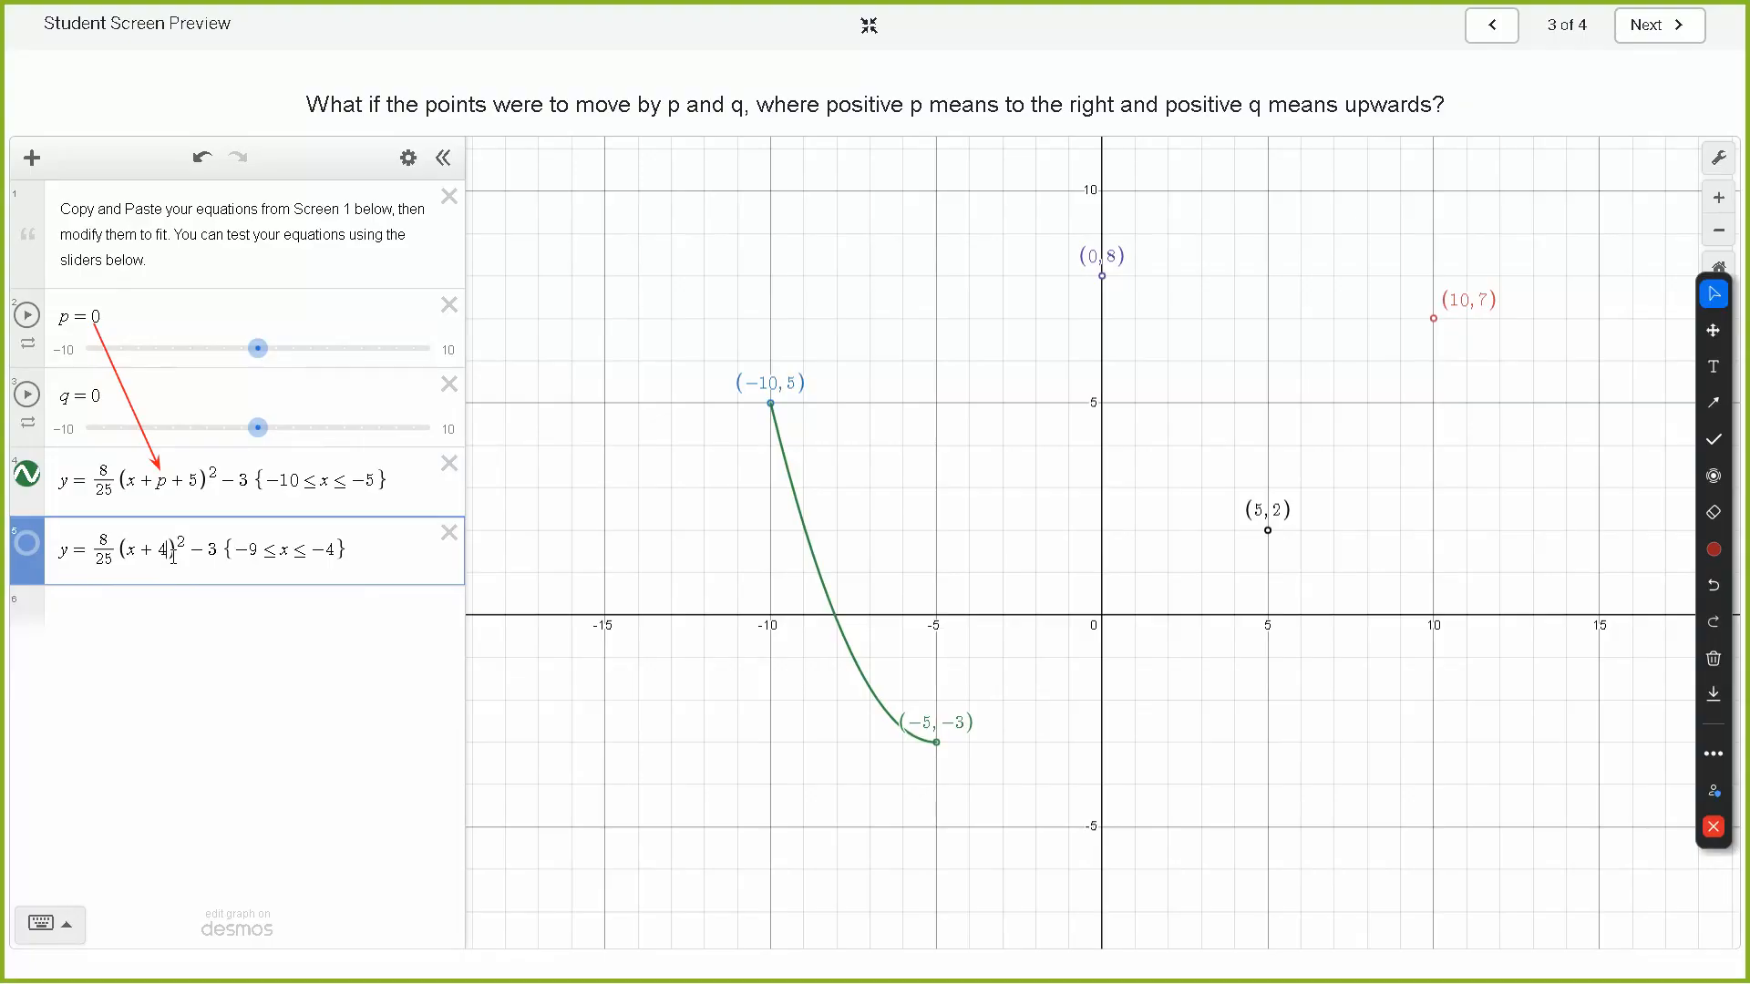
pyautogui.press('BackSpace')
pyautogui.write('5')
pyautogui.press('BackSpace')
pyautogui.write('10')
pyautogui.press('BackSpace')
pyautogui.write('5')
# Step: Draw red arrows from the p value to both domain limits of the first equation and on to the matching limits of the second
pyautogui.click(1714, 402)
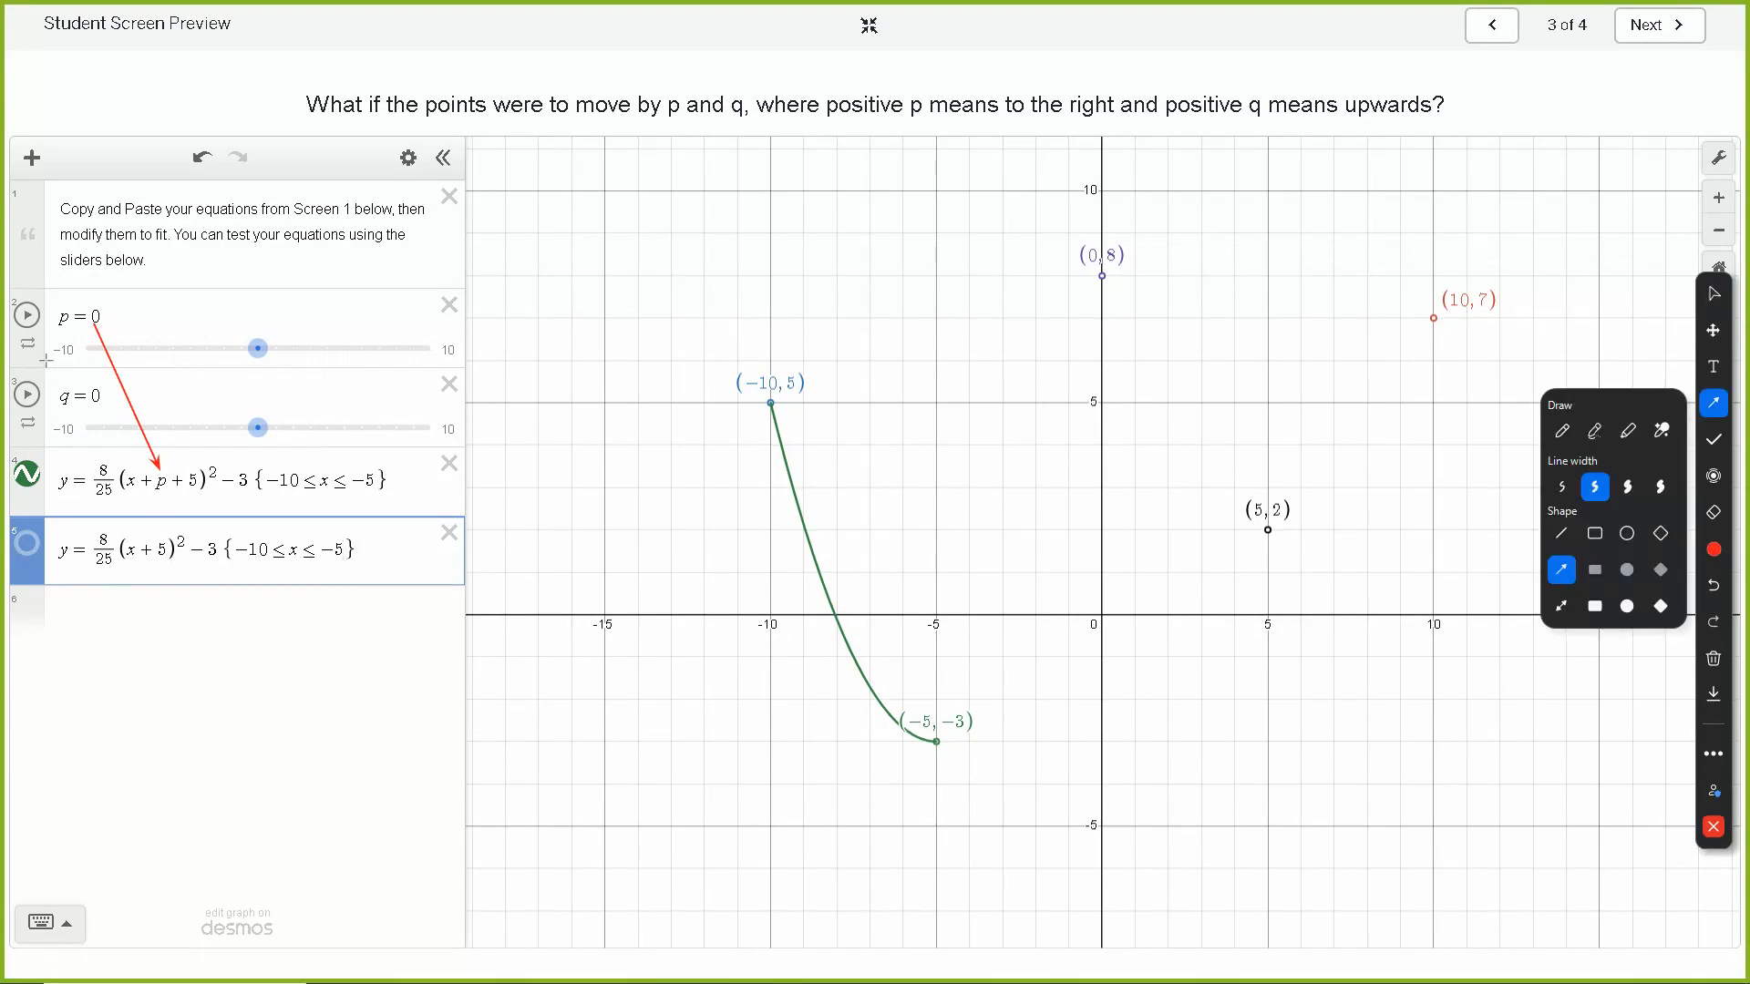
pyautogui.moveTo(97, 325)
pyautogui.mouseDown()
pyautogui.moveTo(214, 447)
pyautogui.moveTo(274, 474)
pyautogui.moveTo(266, 537)
pyautogui.mouseUp()
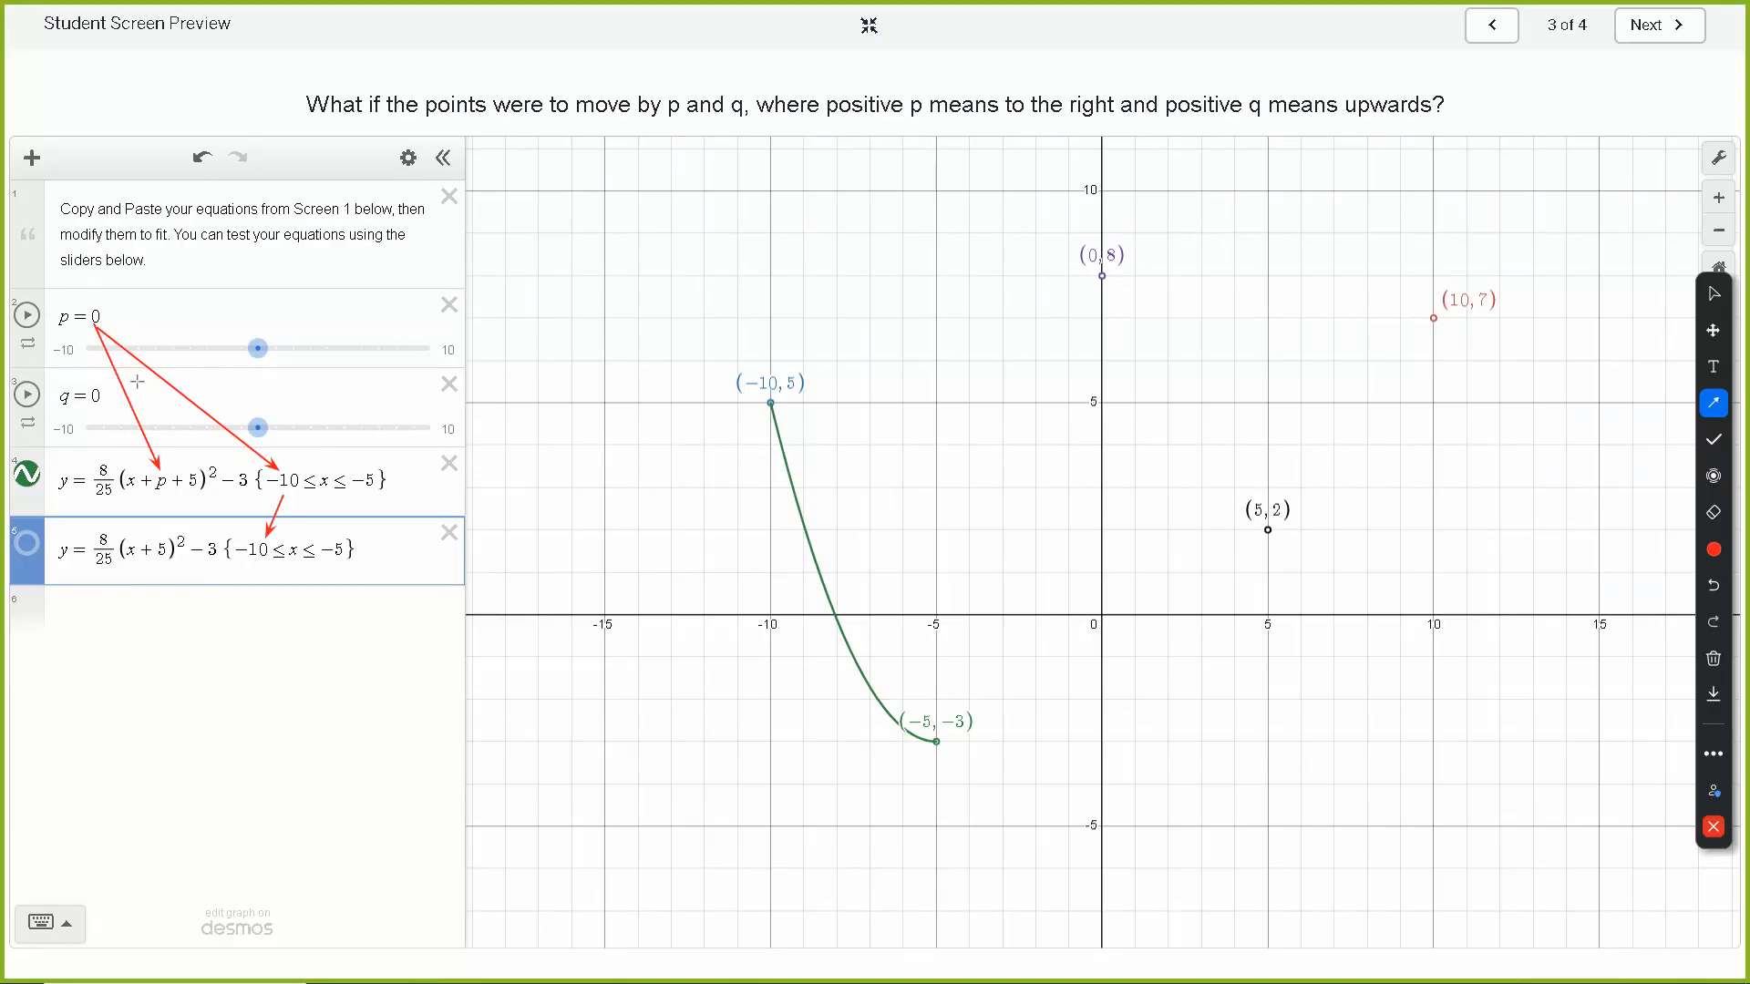
pyautogui.moveTo(96, 325)
pyautogui.mouseDown()
pyautogui.moveTo(371, 458)
pyautogui.moveTo(343, 533)
pyautogui.mouseUp()
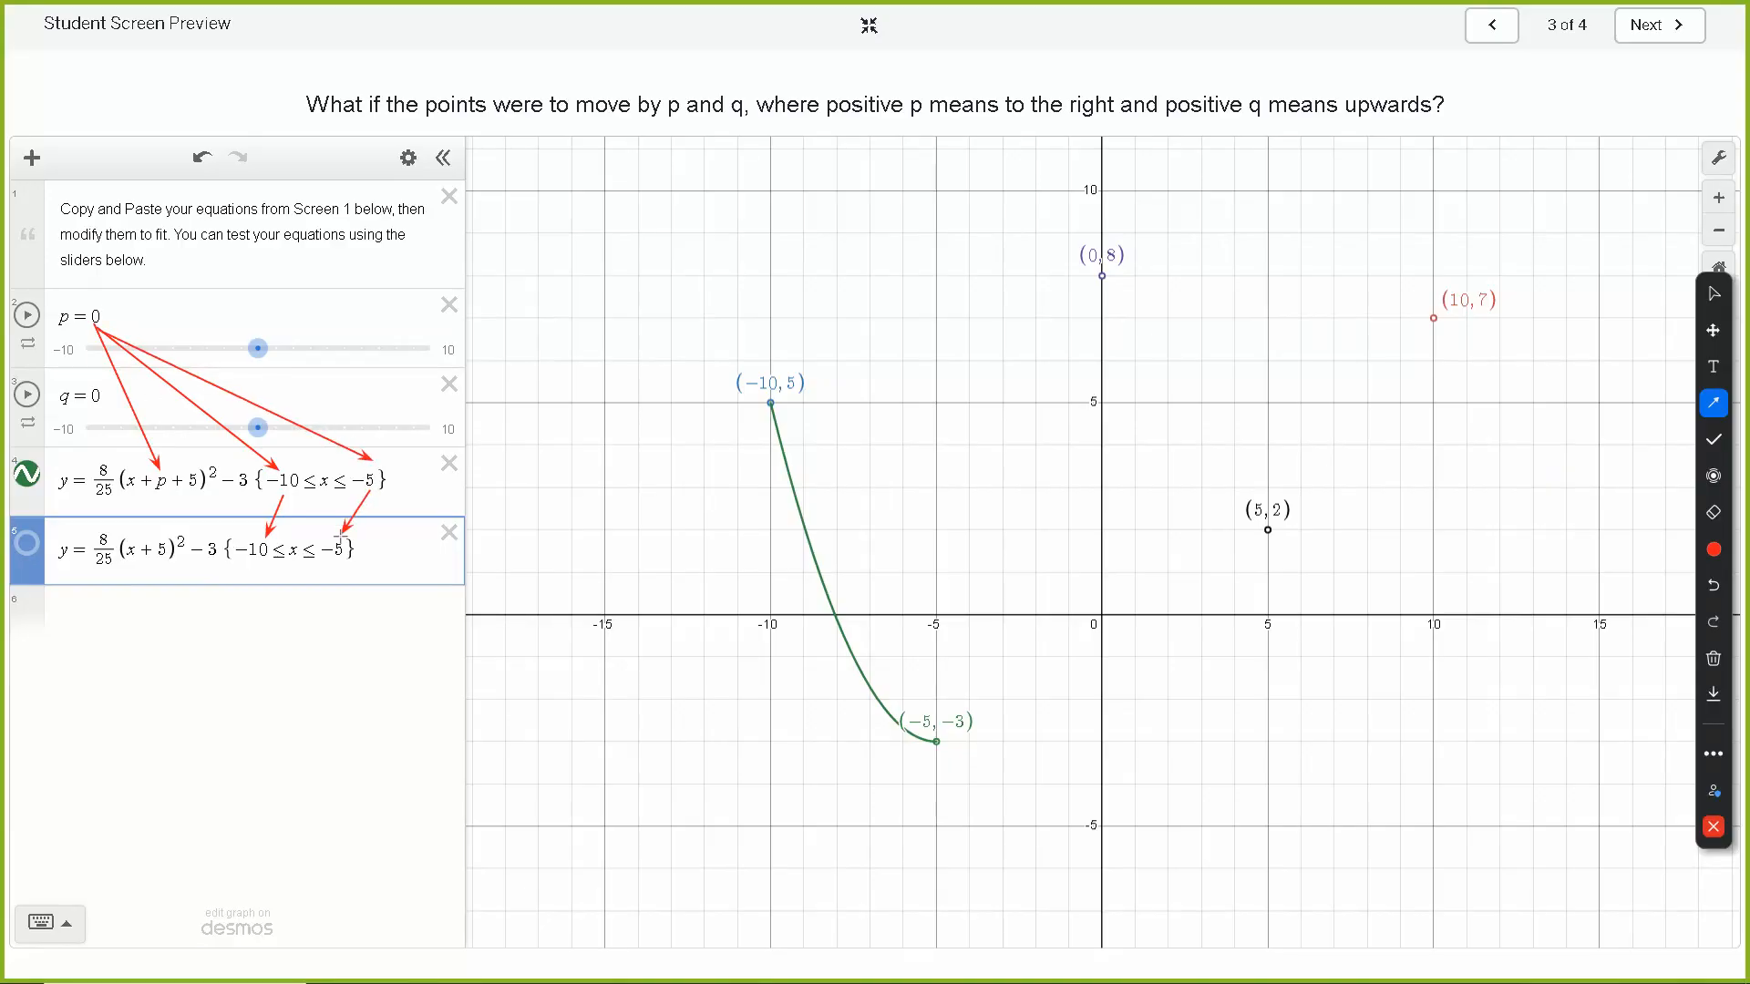
pyautogui.click(1713, 293)
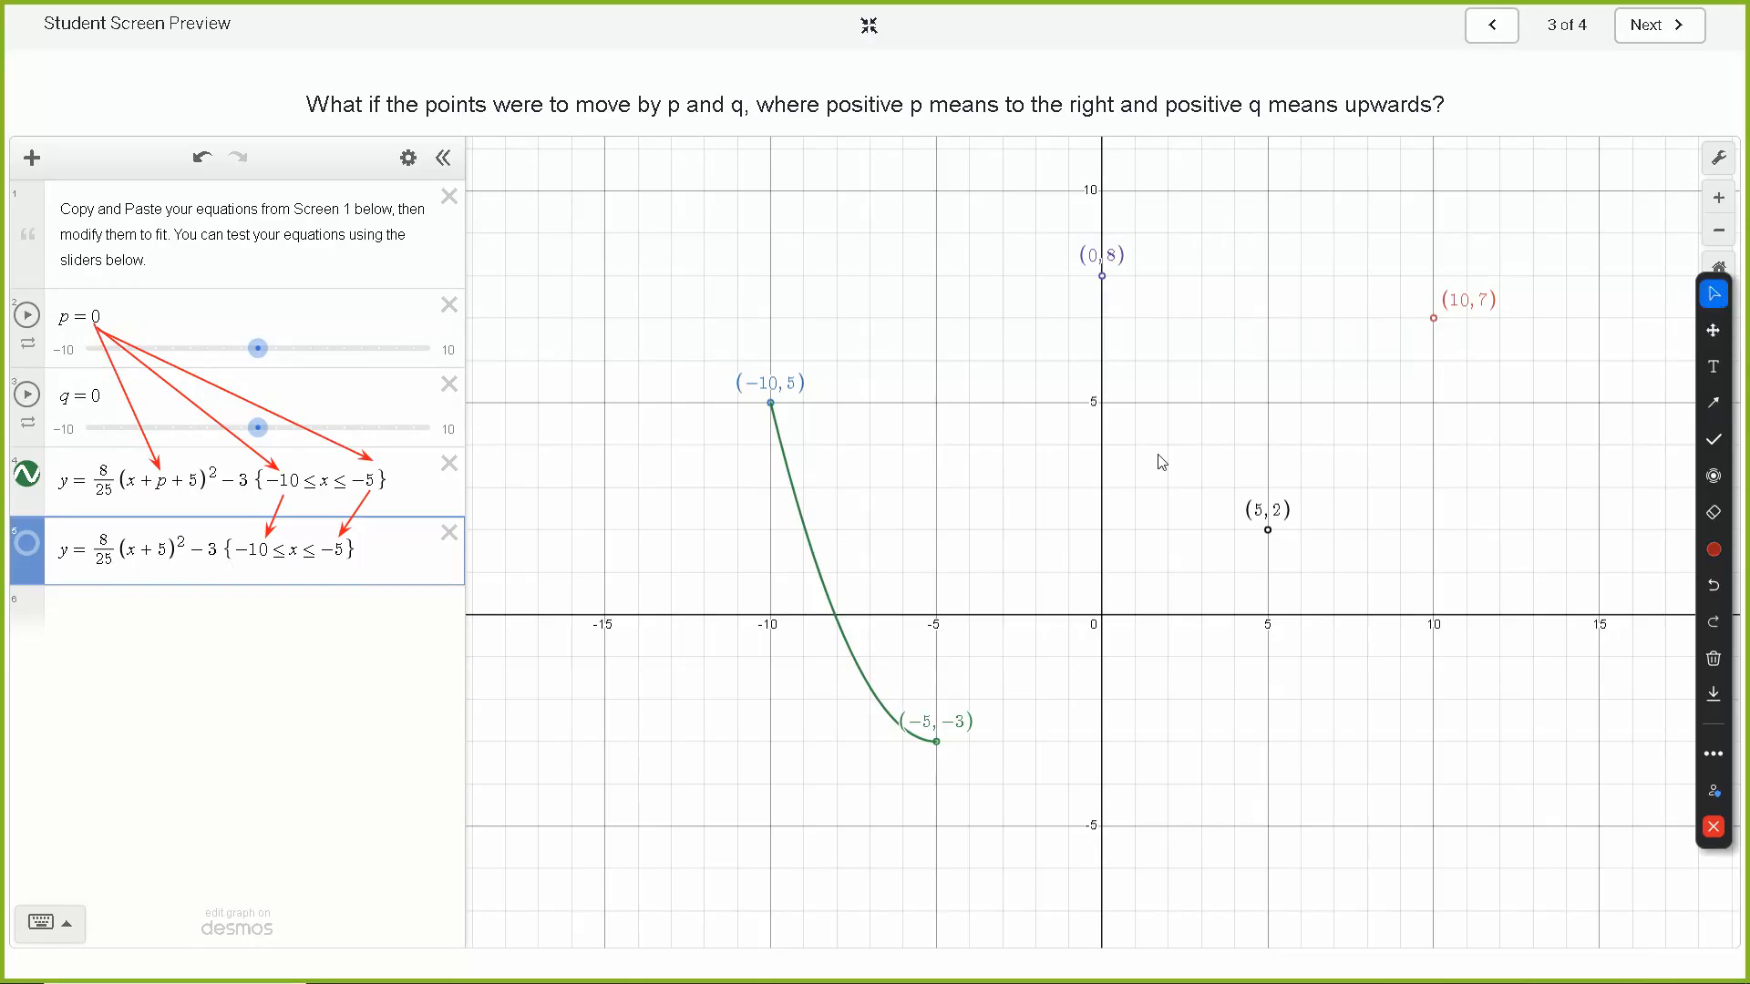
# Step: Change the first equation's domain restriction to {-10-p≤x≤-5-p}
pyautogui.click(310, 484)
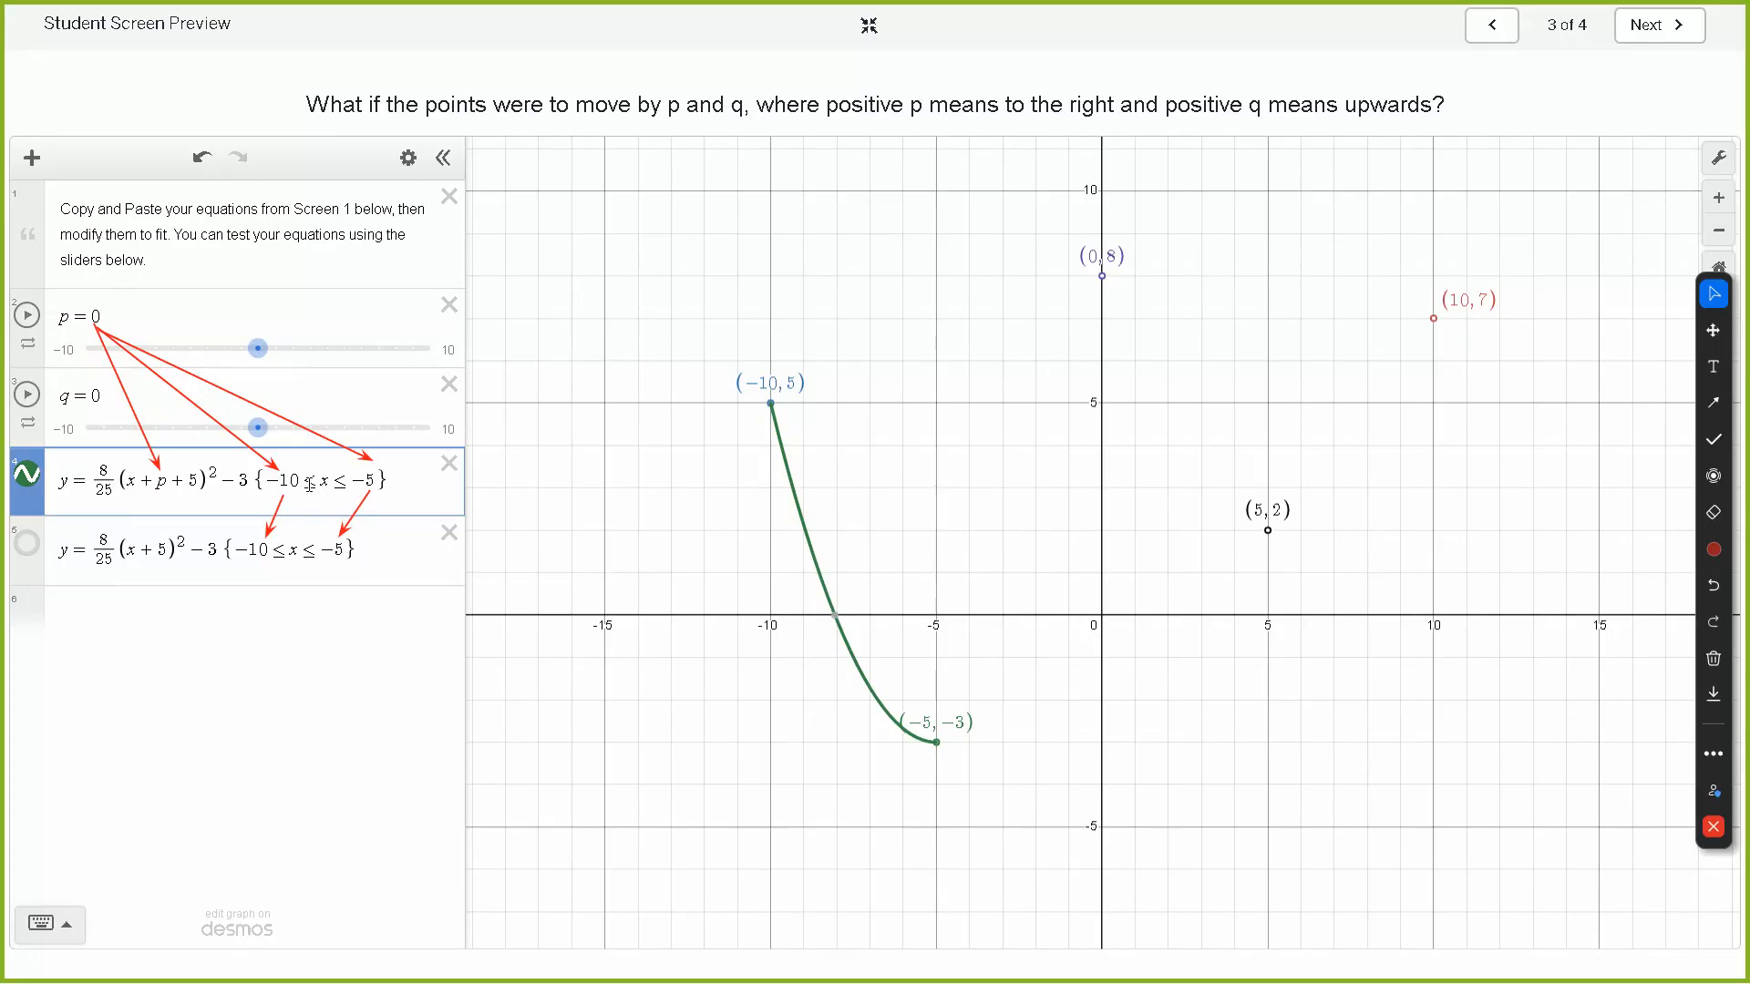
pyautogui.write('+p-p')
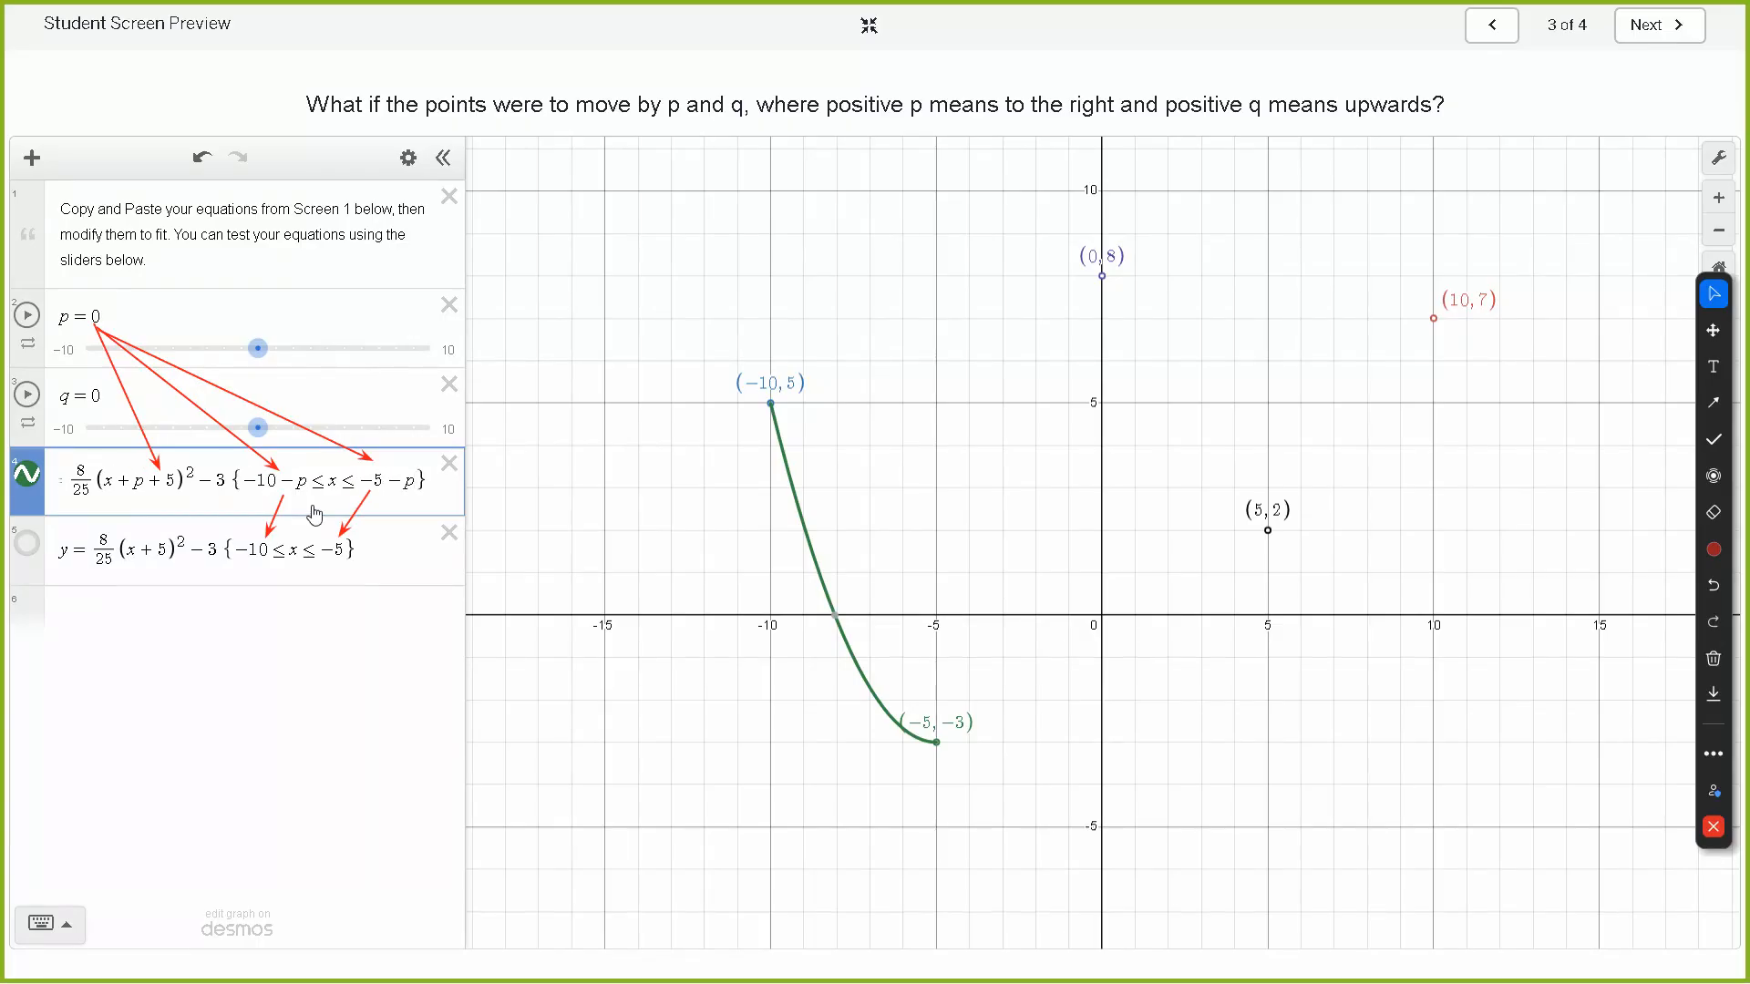
# Step: Clear all drawn arrows and set p to 1 to test the first equation
pyautogui.click(1712, 658)
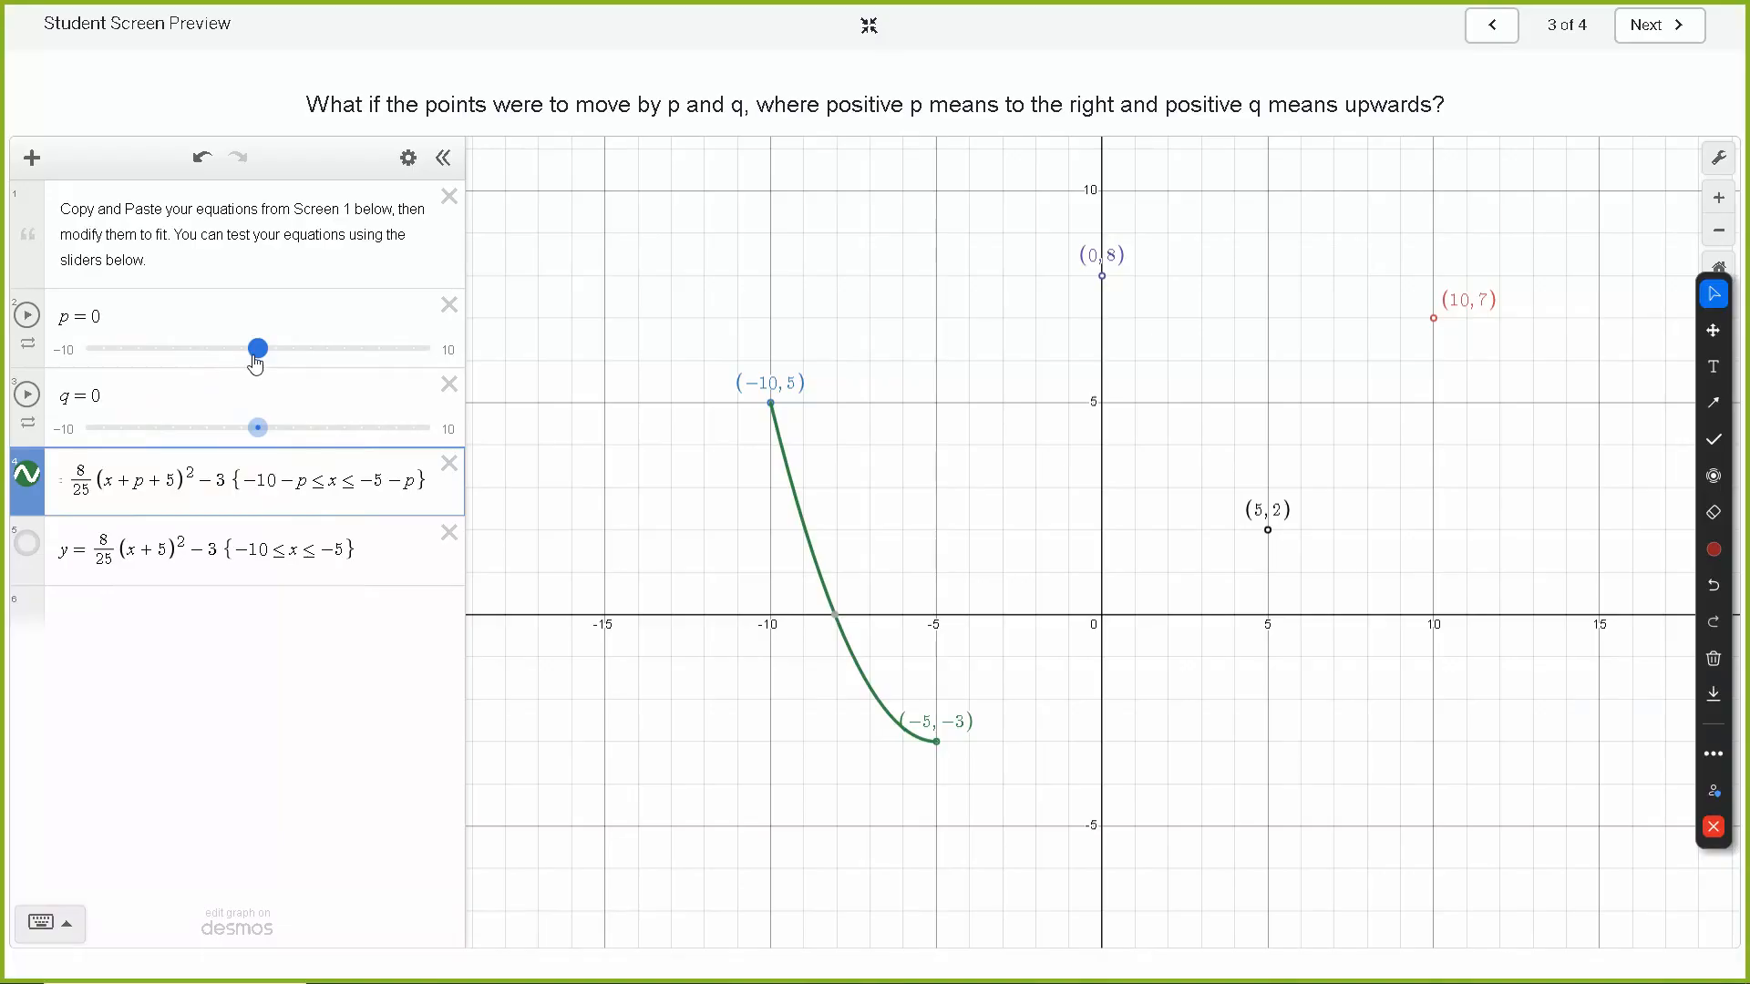
pyautogui.moveTo(258, 353); pyautogui.dragTo(267, 364)
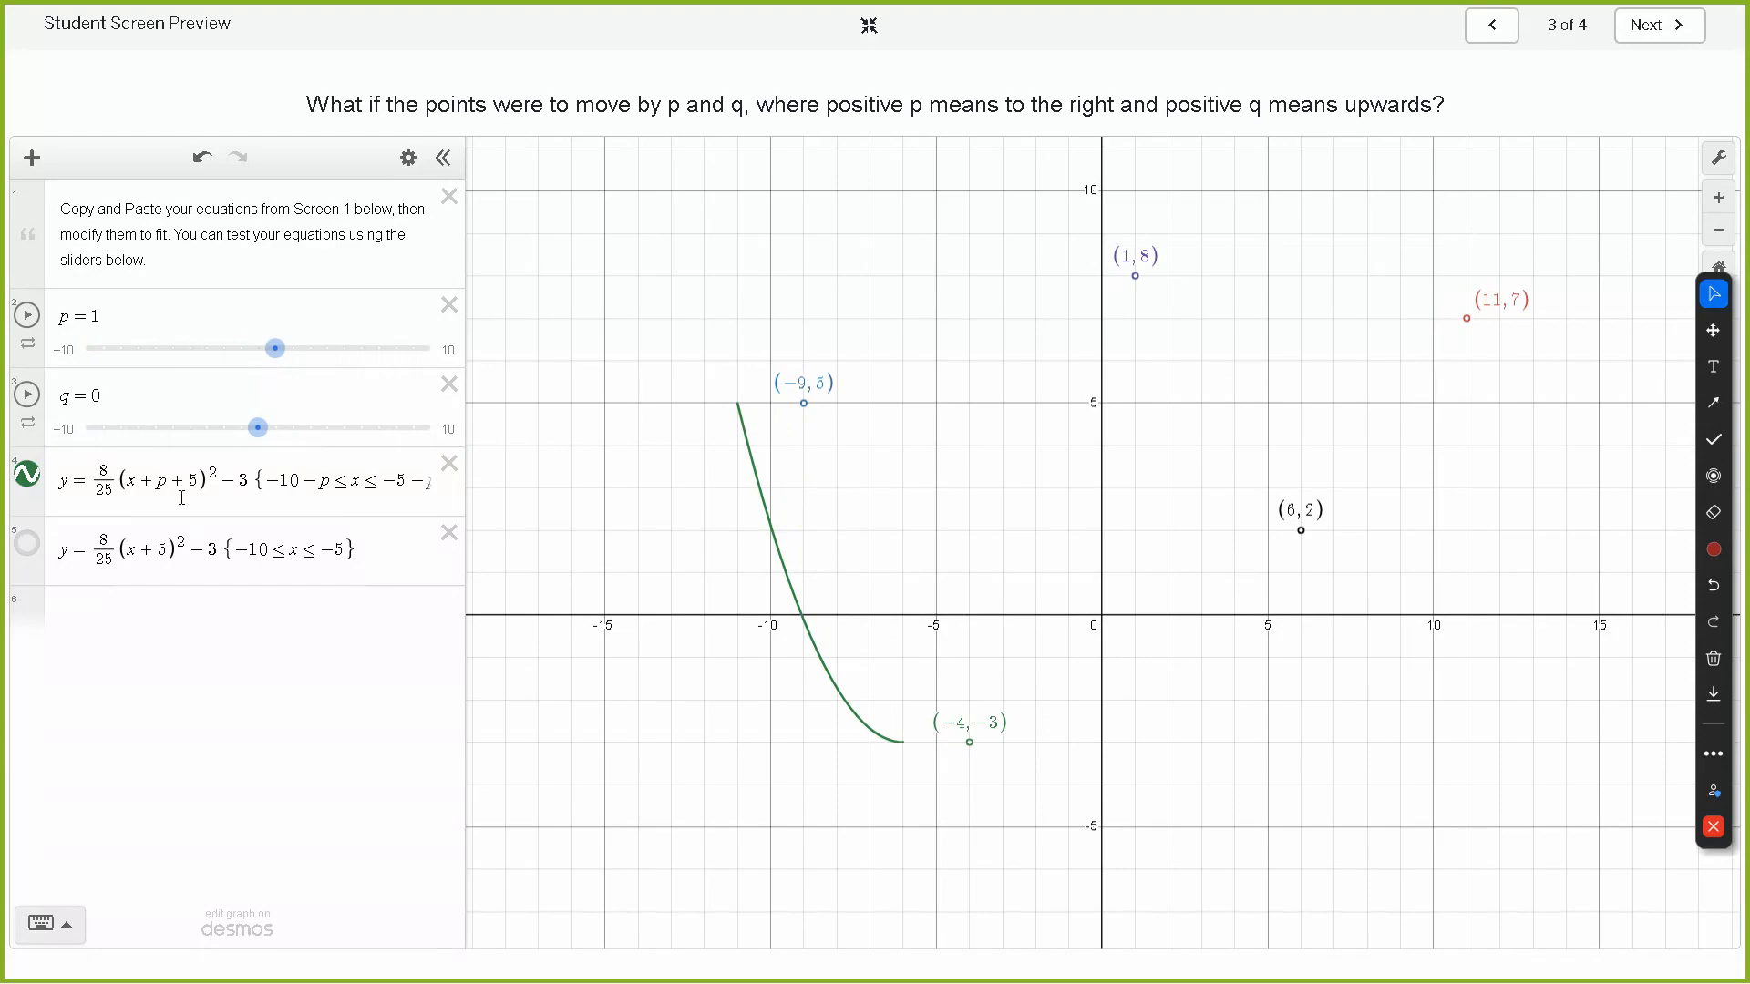
# Step: Reset p to 0 and change the first equation to y=8/25(x-p+5)^2-3{-10+p≤x≤-5+p}
pyautogui.moveTo(274, 361)
pyautogui.mouseDown()
pyautogui.moveTo(293, 361)
pyautogui.moveTo(233, 361)
pyautogui.moveTo(254, 361)
pyautogui.mouseUp()
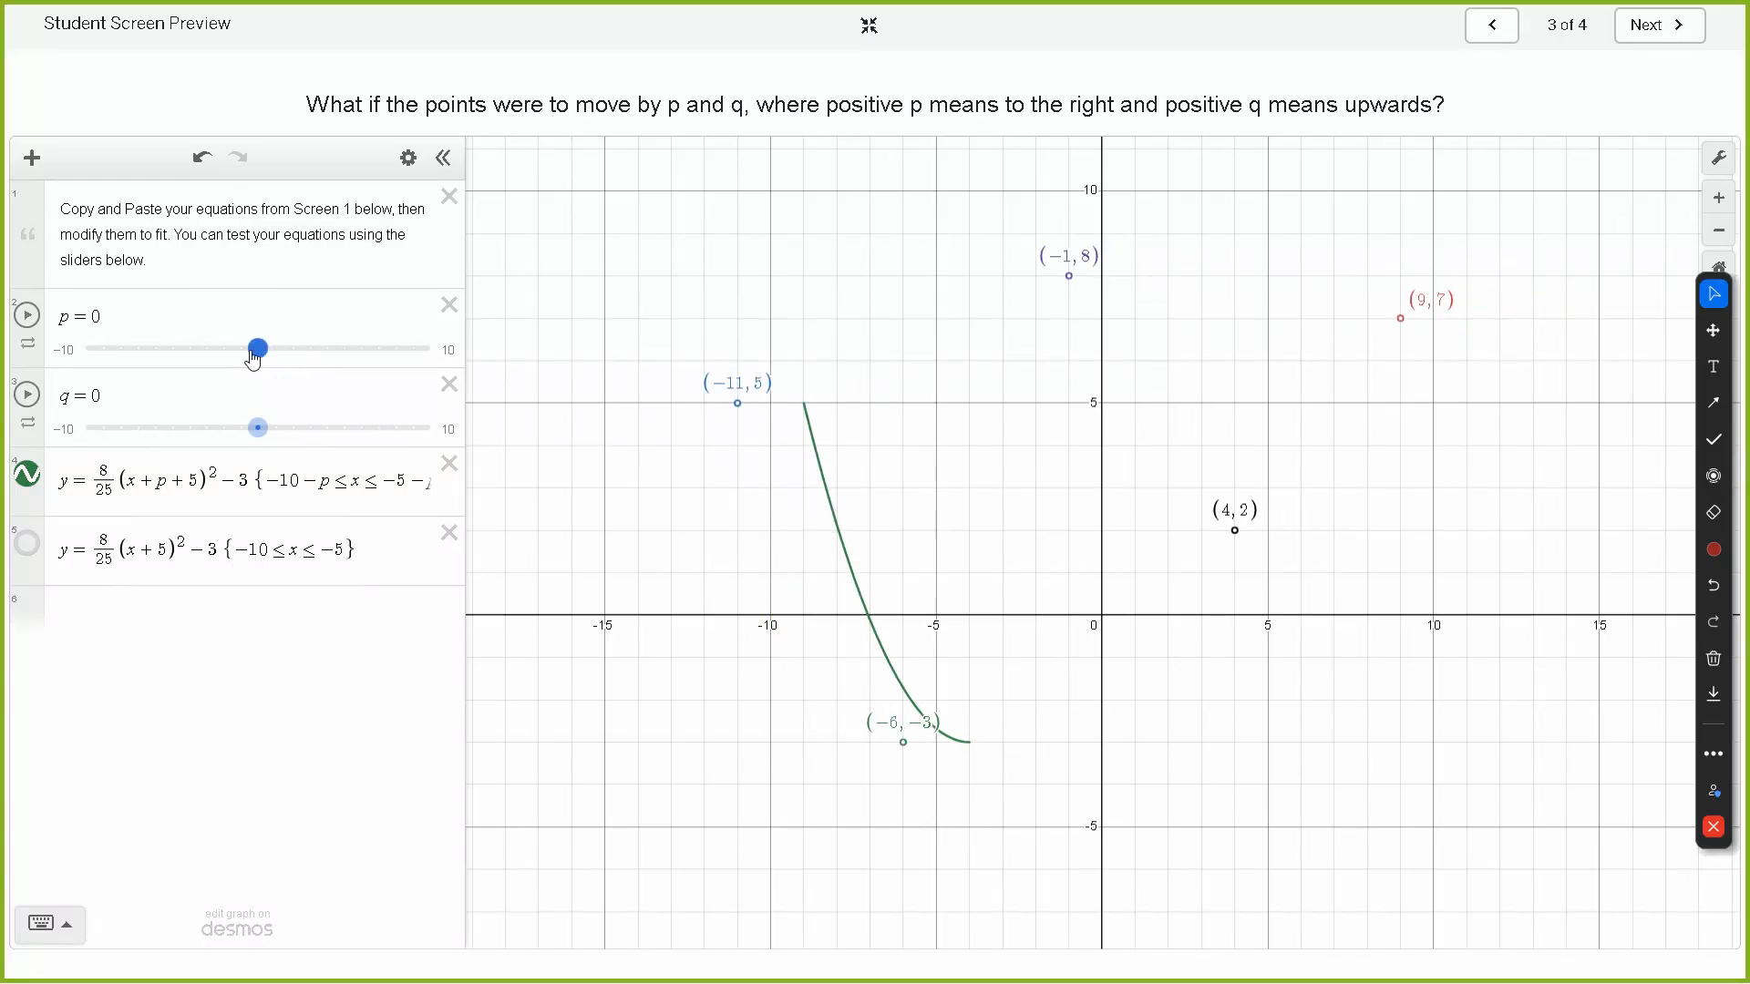
pyautogui.click(160, 485)
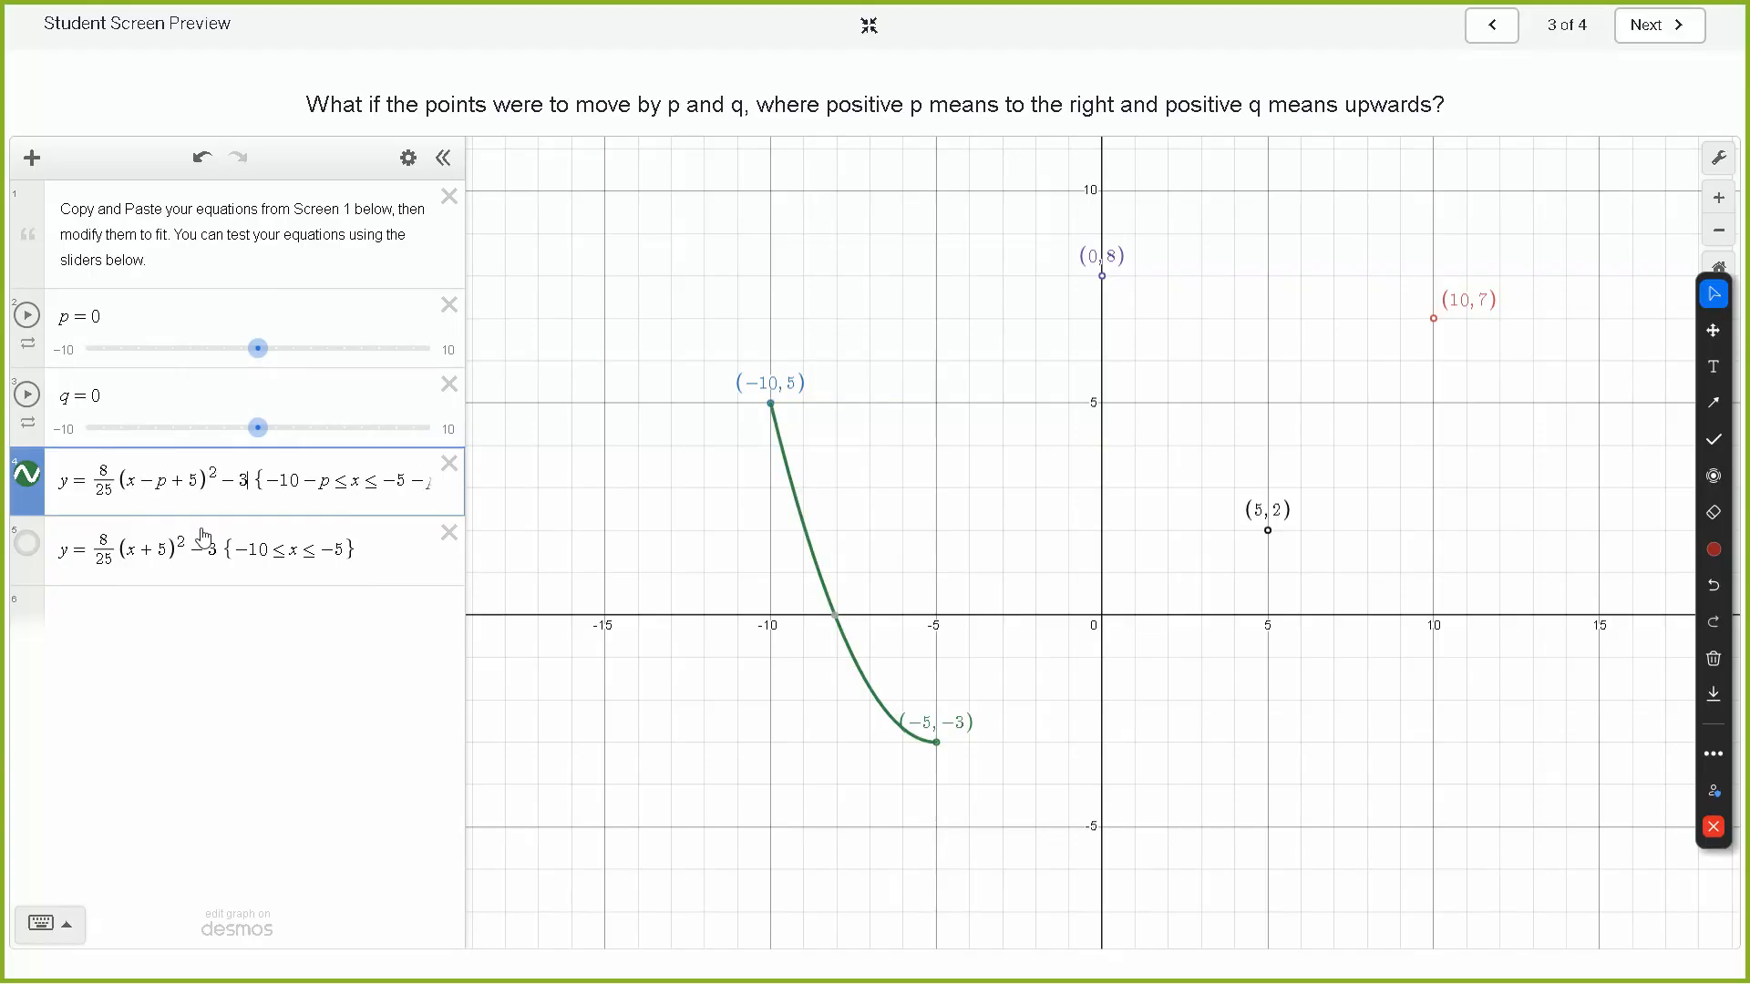
pyautogui.press('BackSpace')
pyautogui.press('BackSpace')
pyautogui.write('+p')
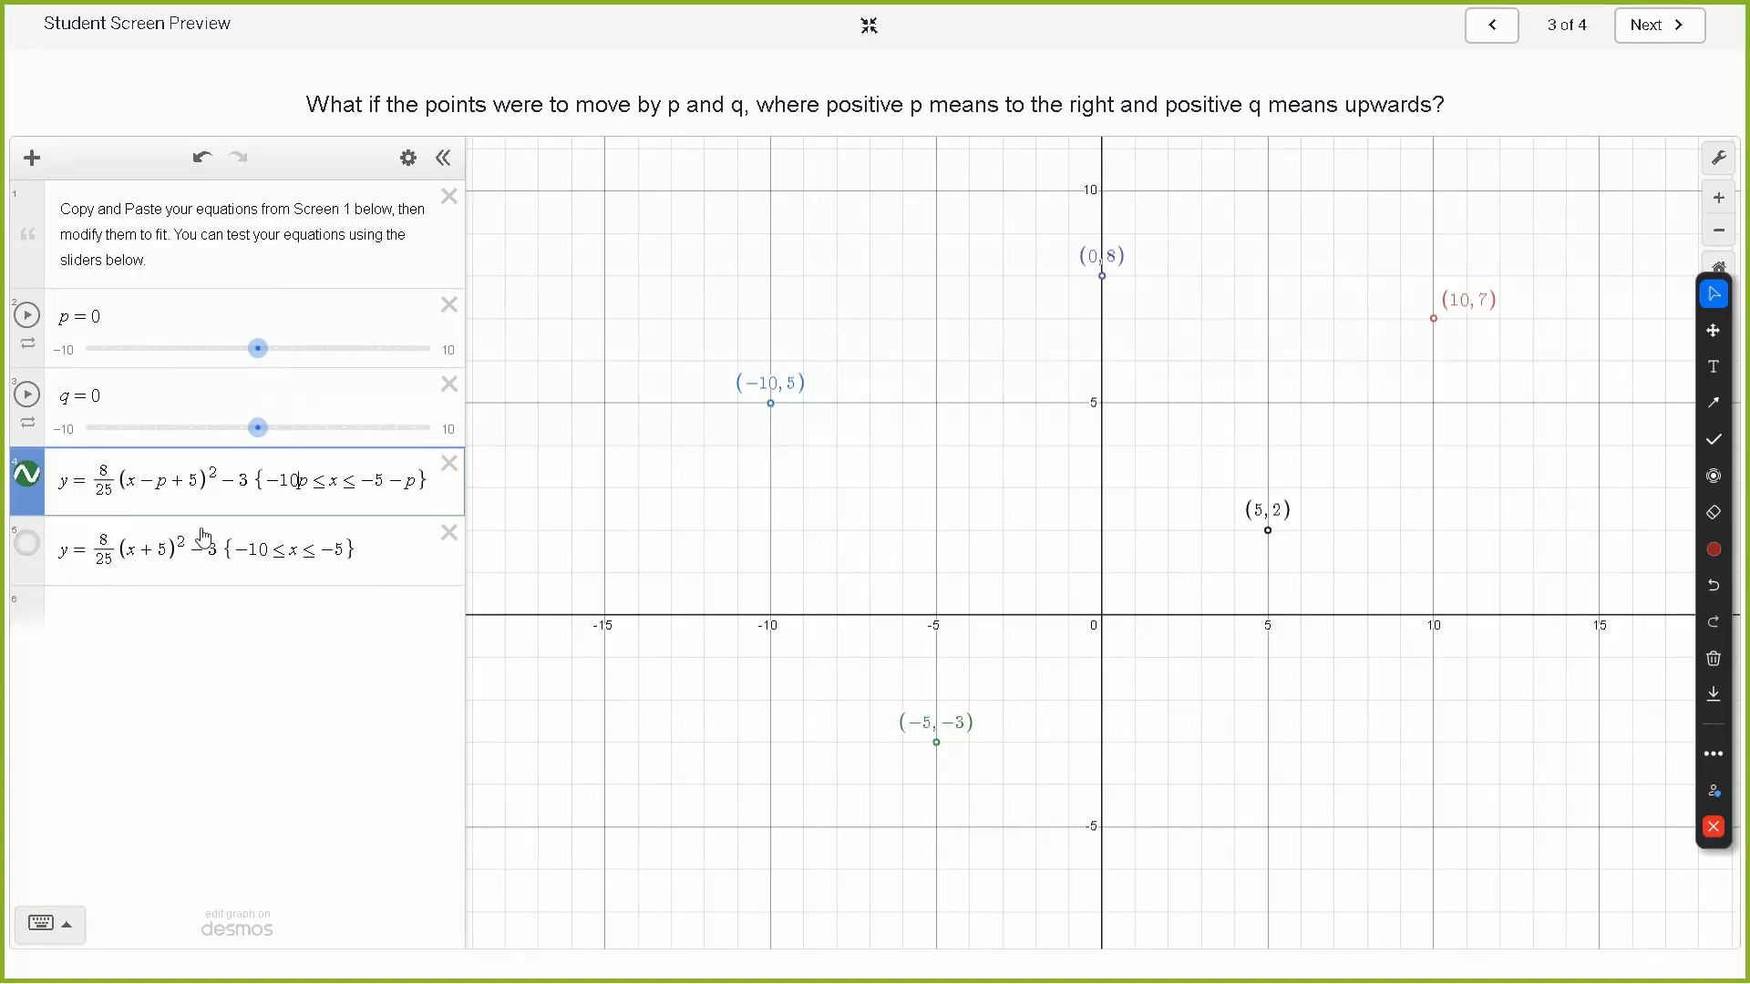
pyautogui.press('Right')
pyautogui.press('Right')
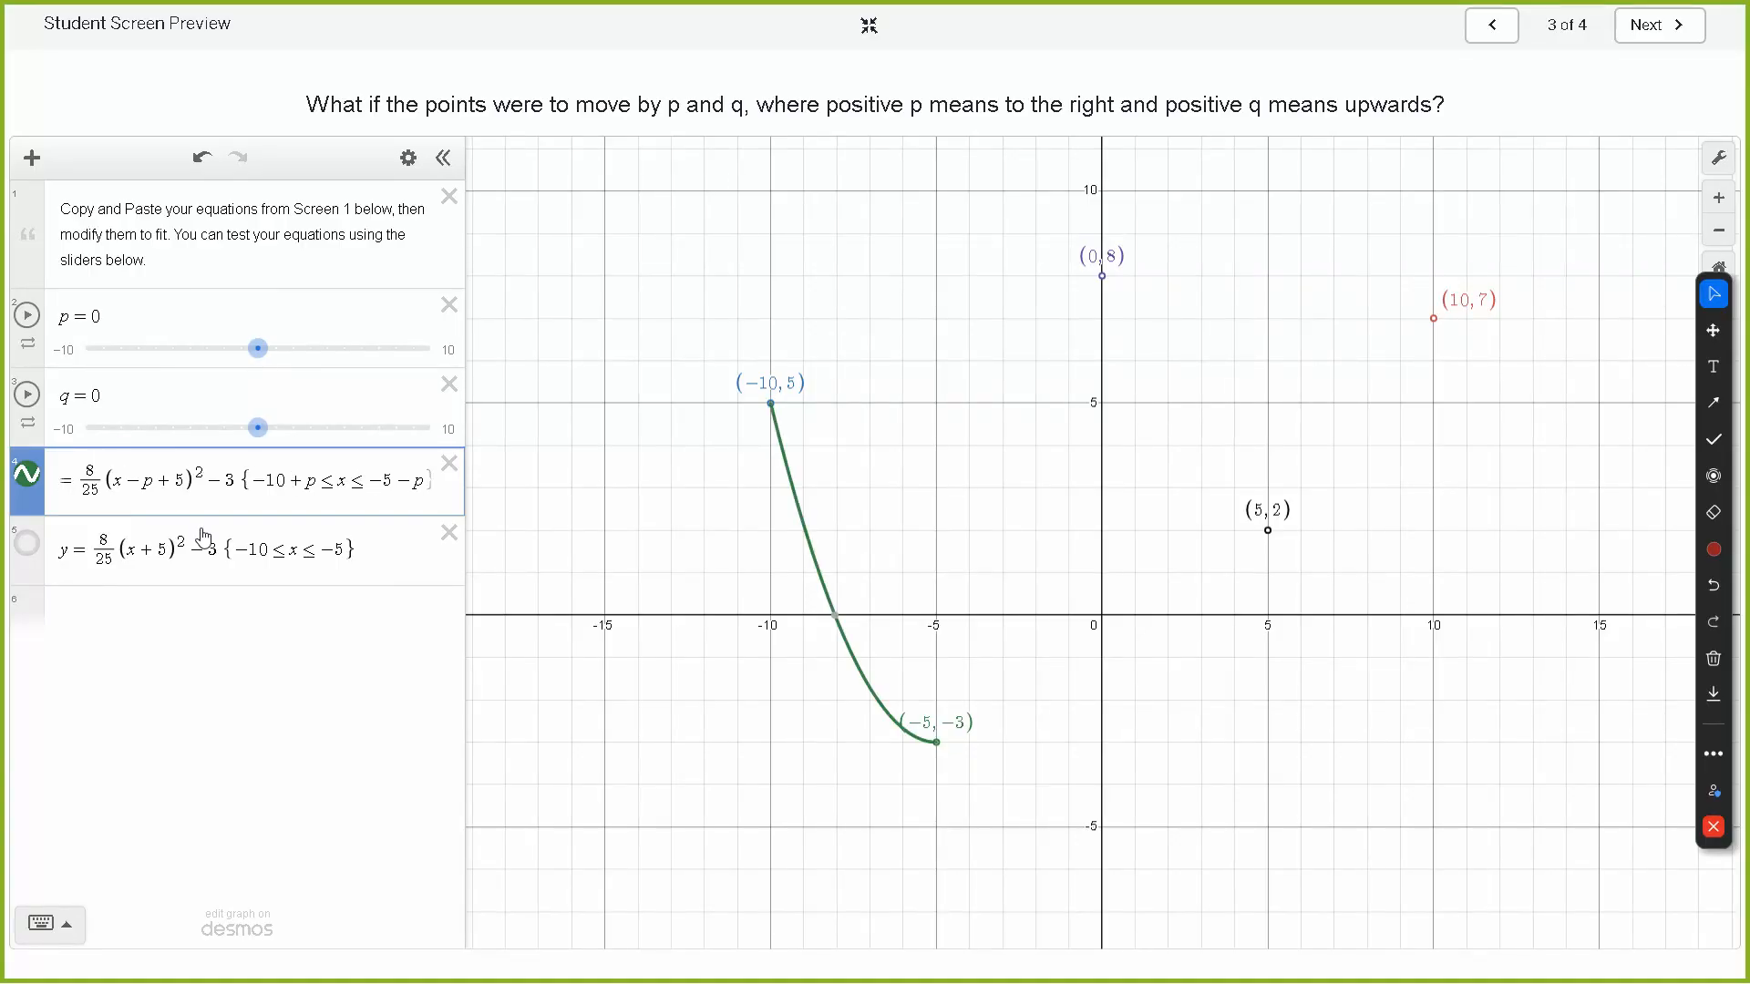
pyautogui.press('Delete')
pyautogui.write('+')
# Step: Test the revised parabola with the p slider, returning p to 0, and delete the hidden second equation
pyautogui.moveTo(266, 362)
pyautogui.mouseDown()
pyautogui.moveTo(355, 363)
pyautogui.moveTo(259, 363)
pyautogui.mouseUp()
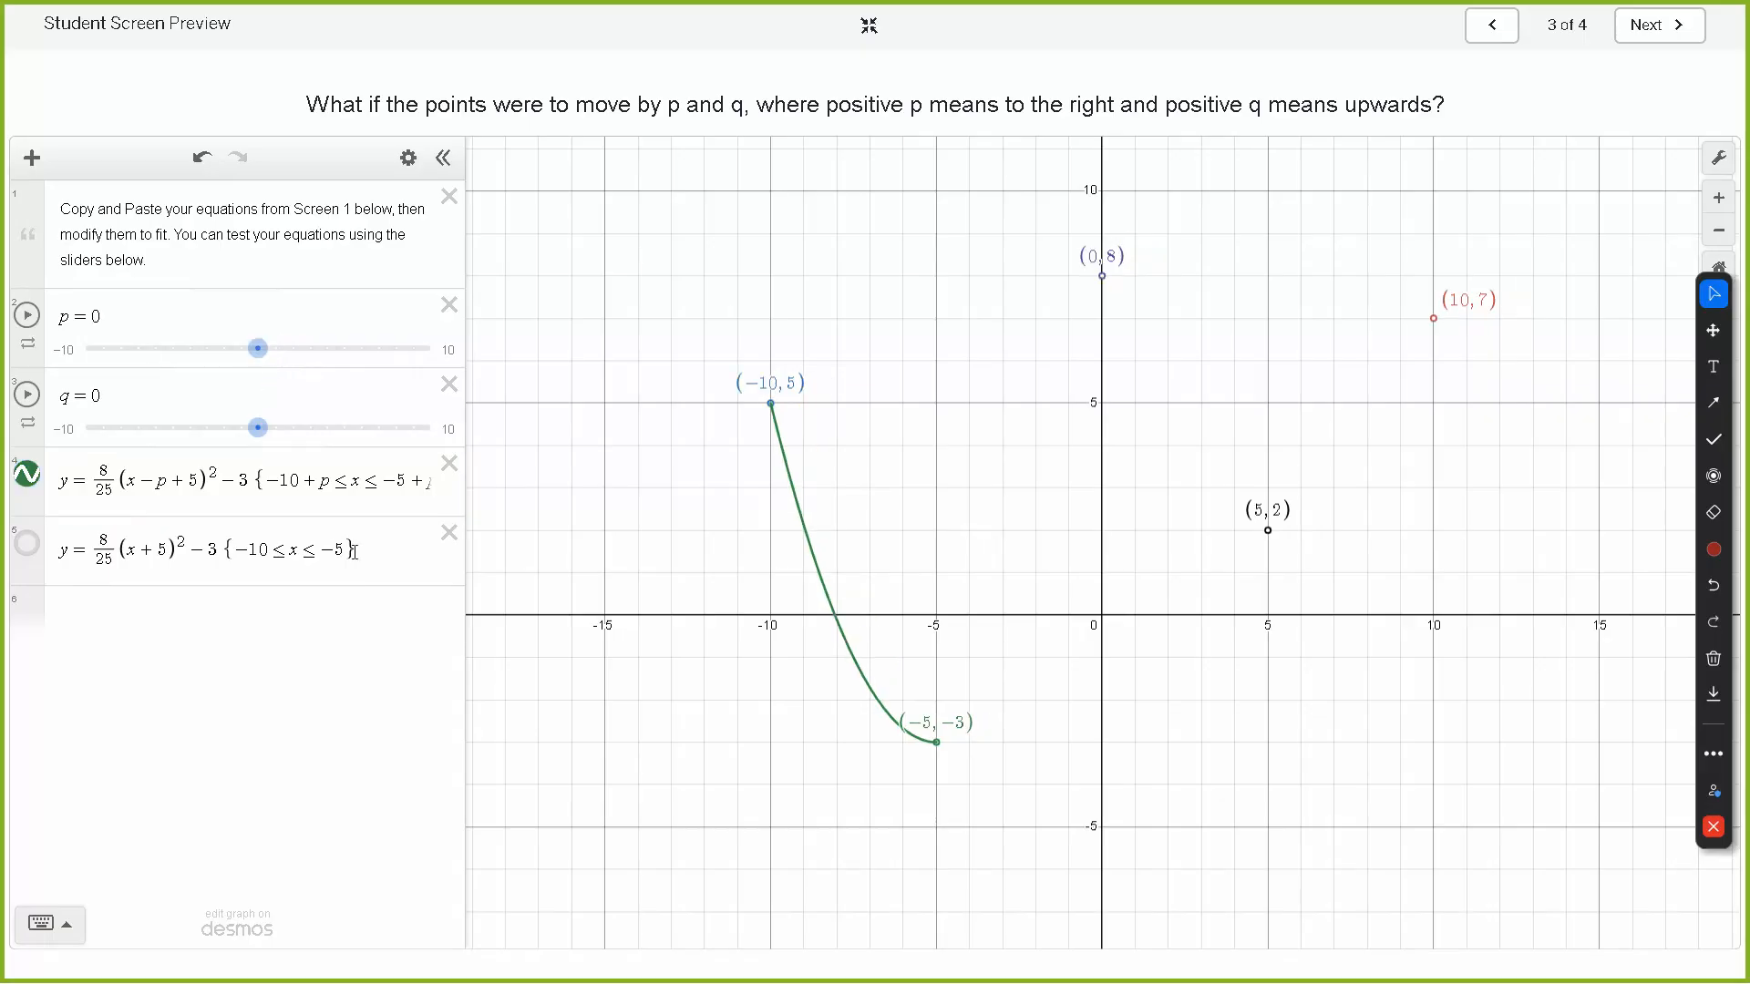
pyautogui.moveTo(466, 356); pyautogui.dragTo(503, 356)
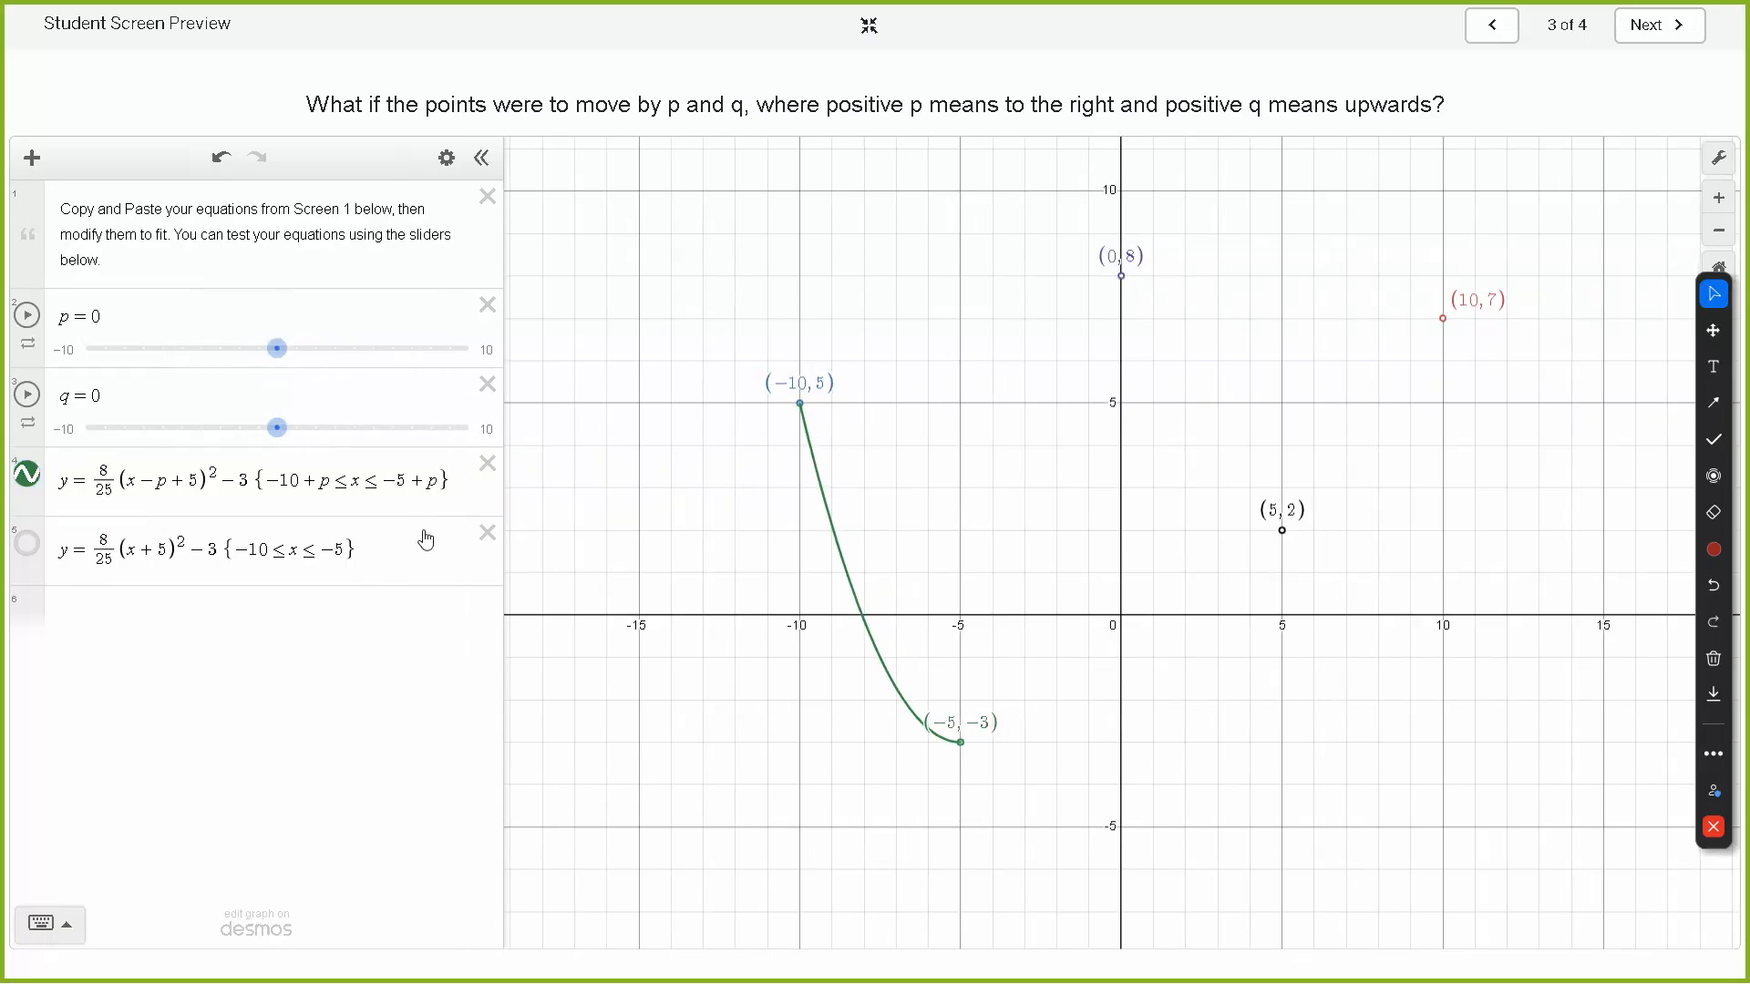
pyautogui.moveTo(456, 480); pyautogui.dragTo(302, 482)
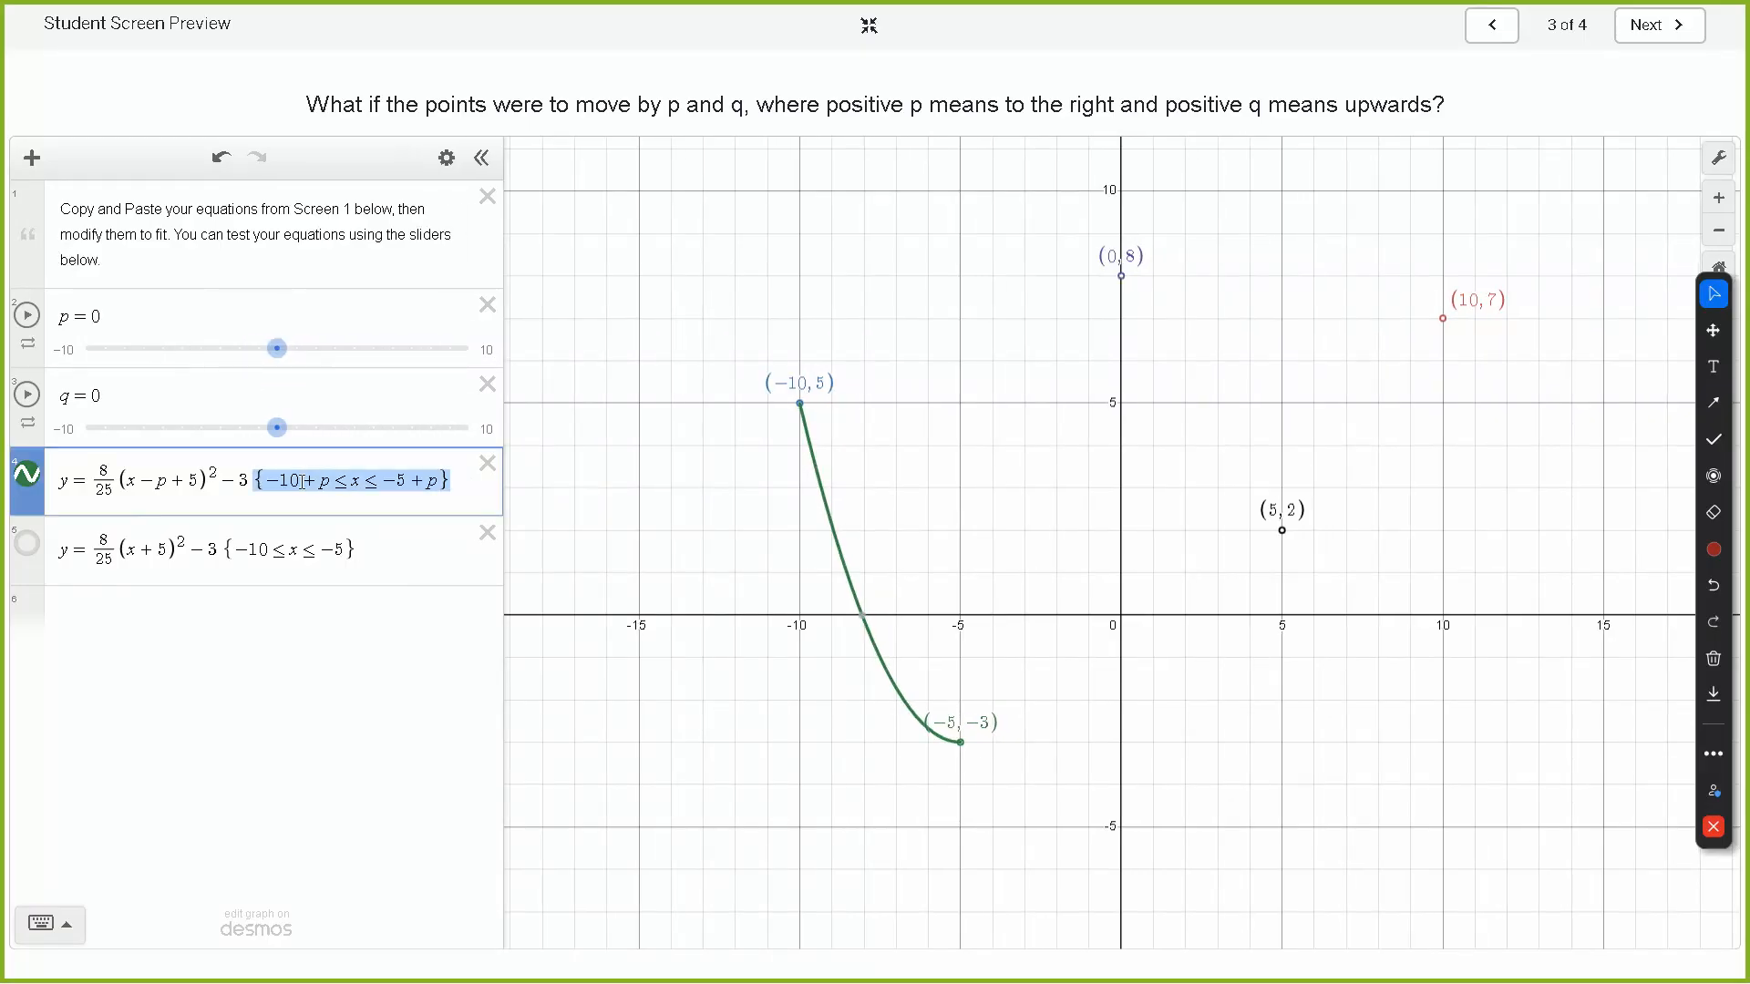
pyautogui.click(209, 481)
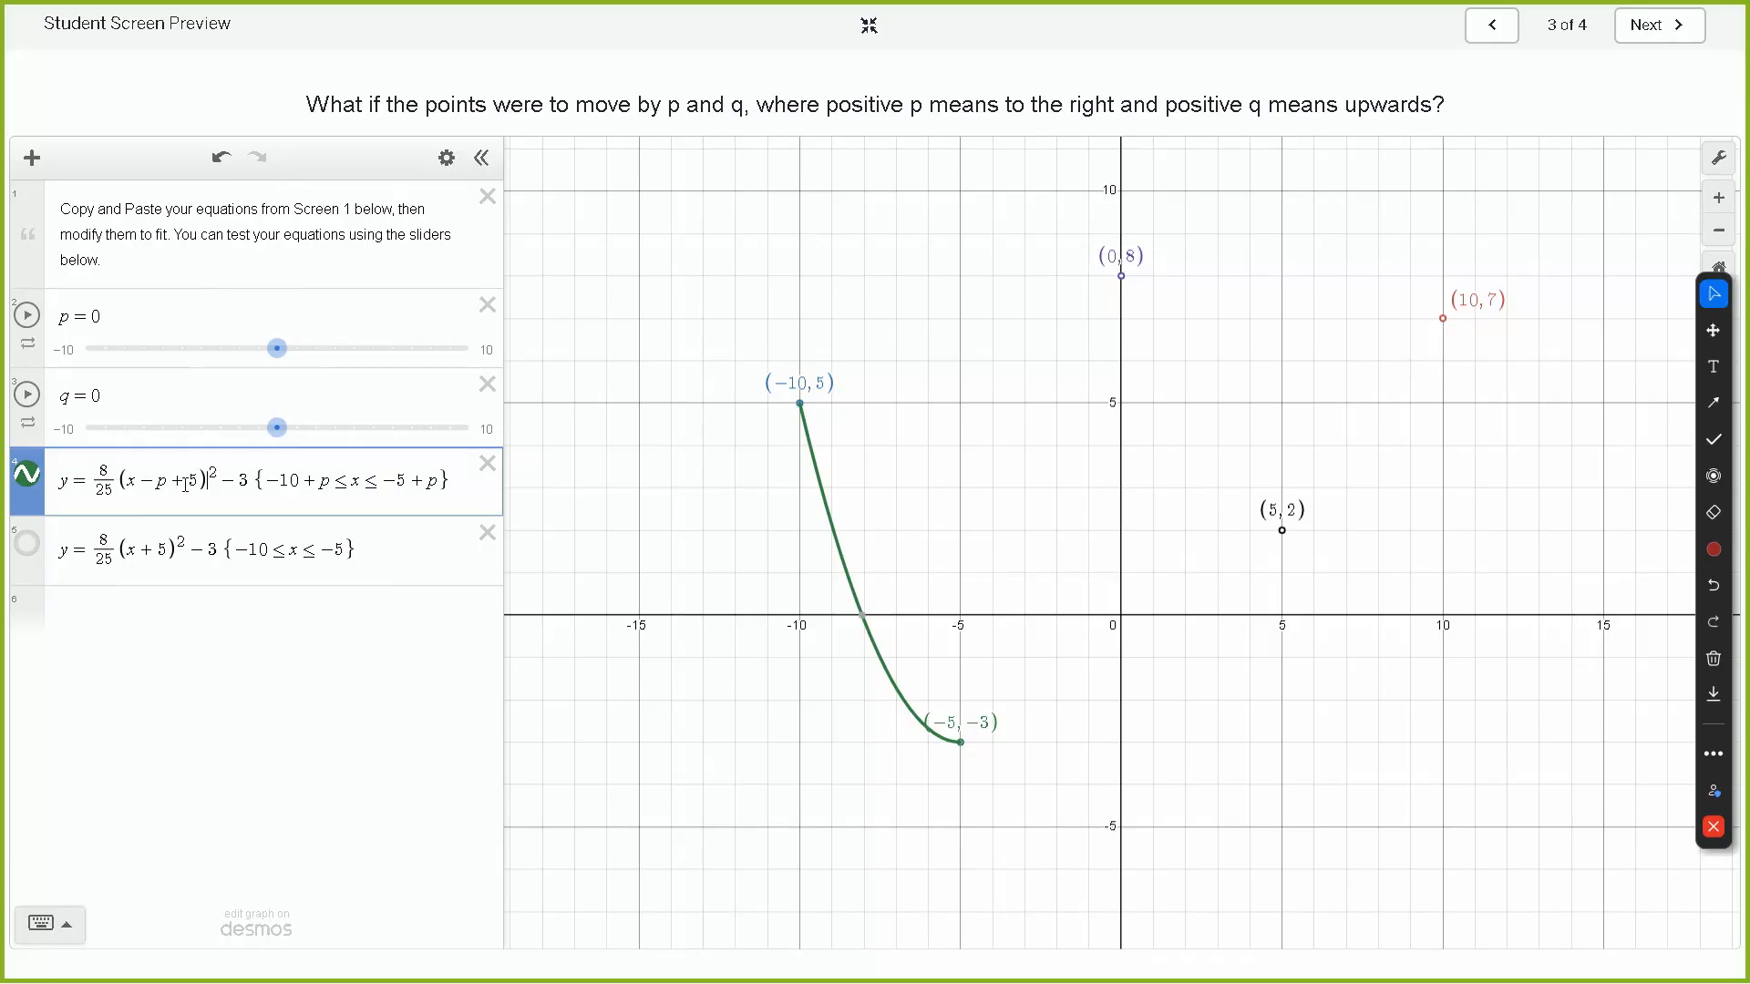
pyautogui.click(589, 497)
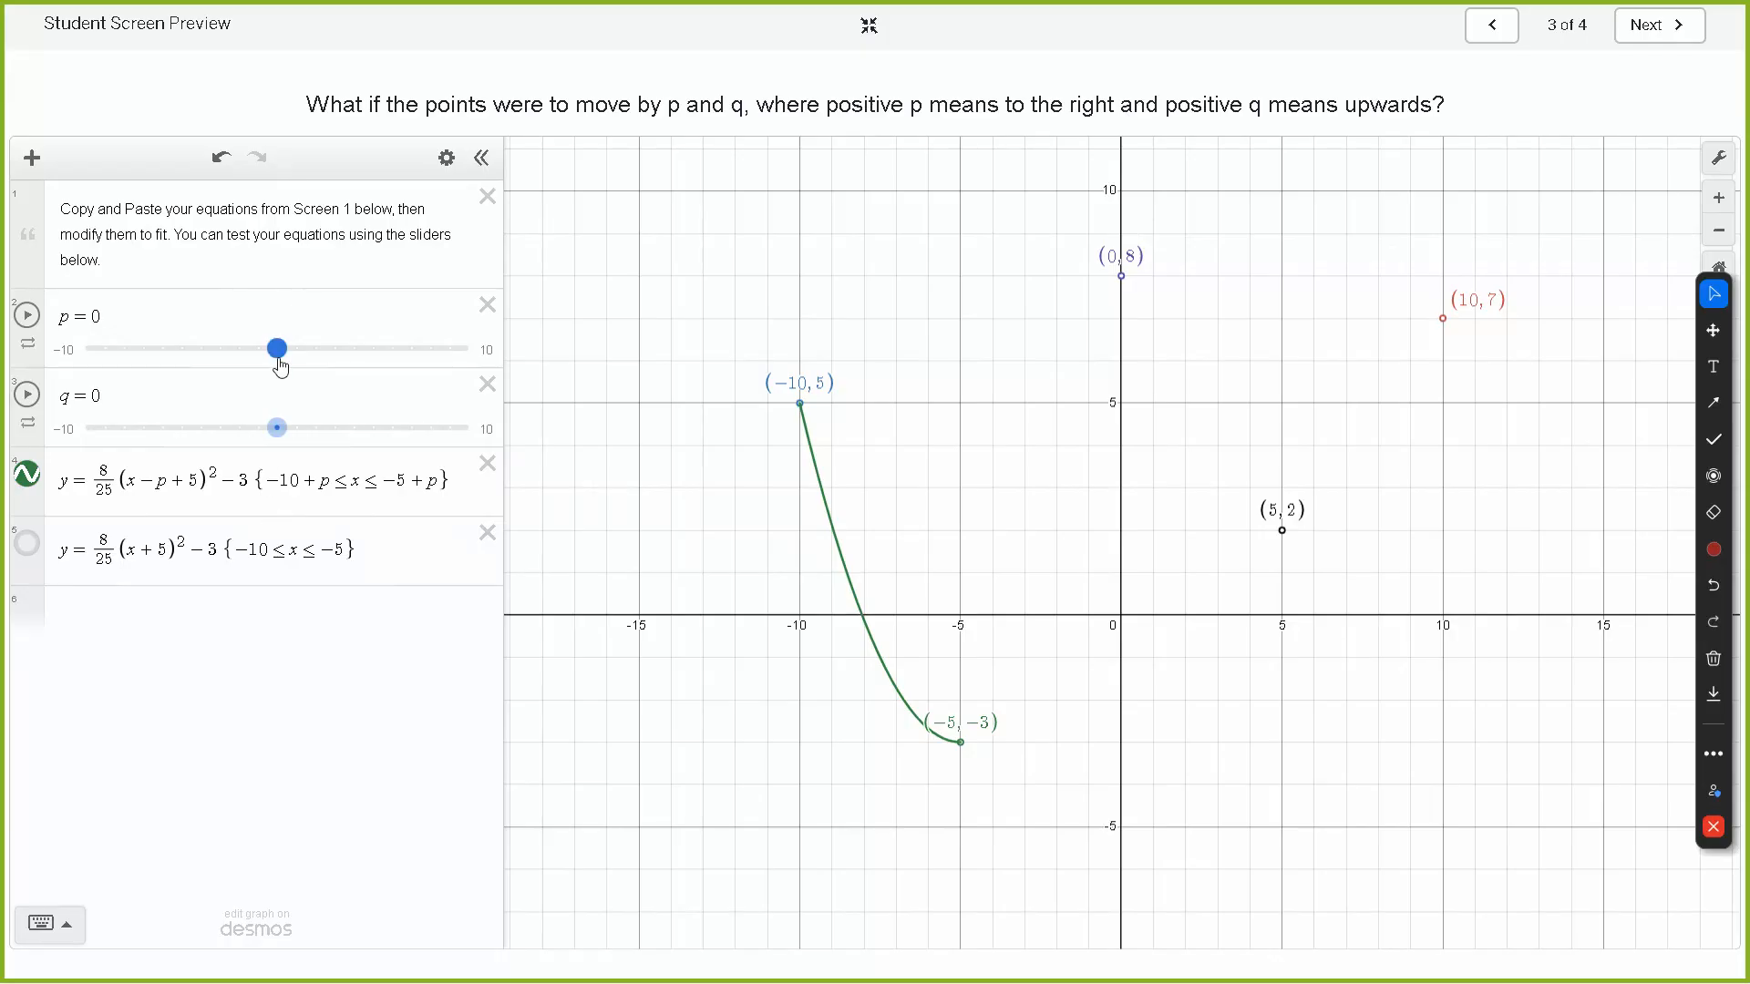
pyautogui.moveTo(281, 367)
pyautogui.mouseDown()
pyautogui.moveTo(344, 365)
pyautogui.moveTo(283, 363)
pyautogui.mouseUp()
pyautogui.click(487, 532)
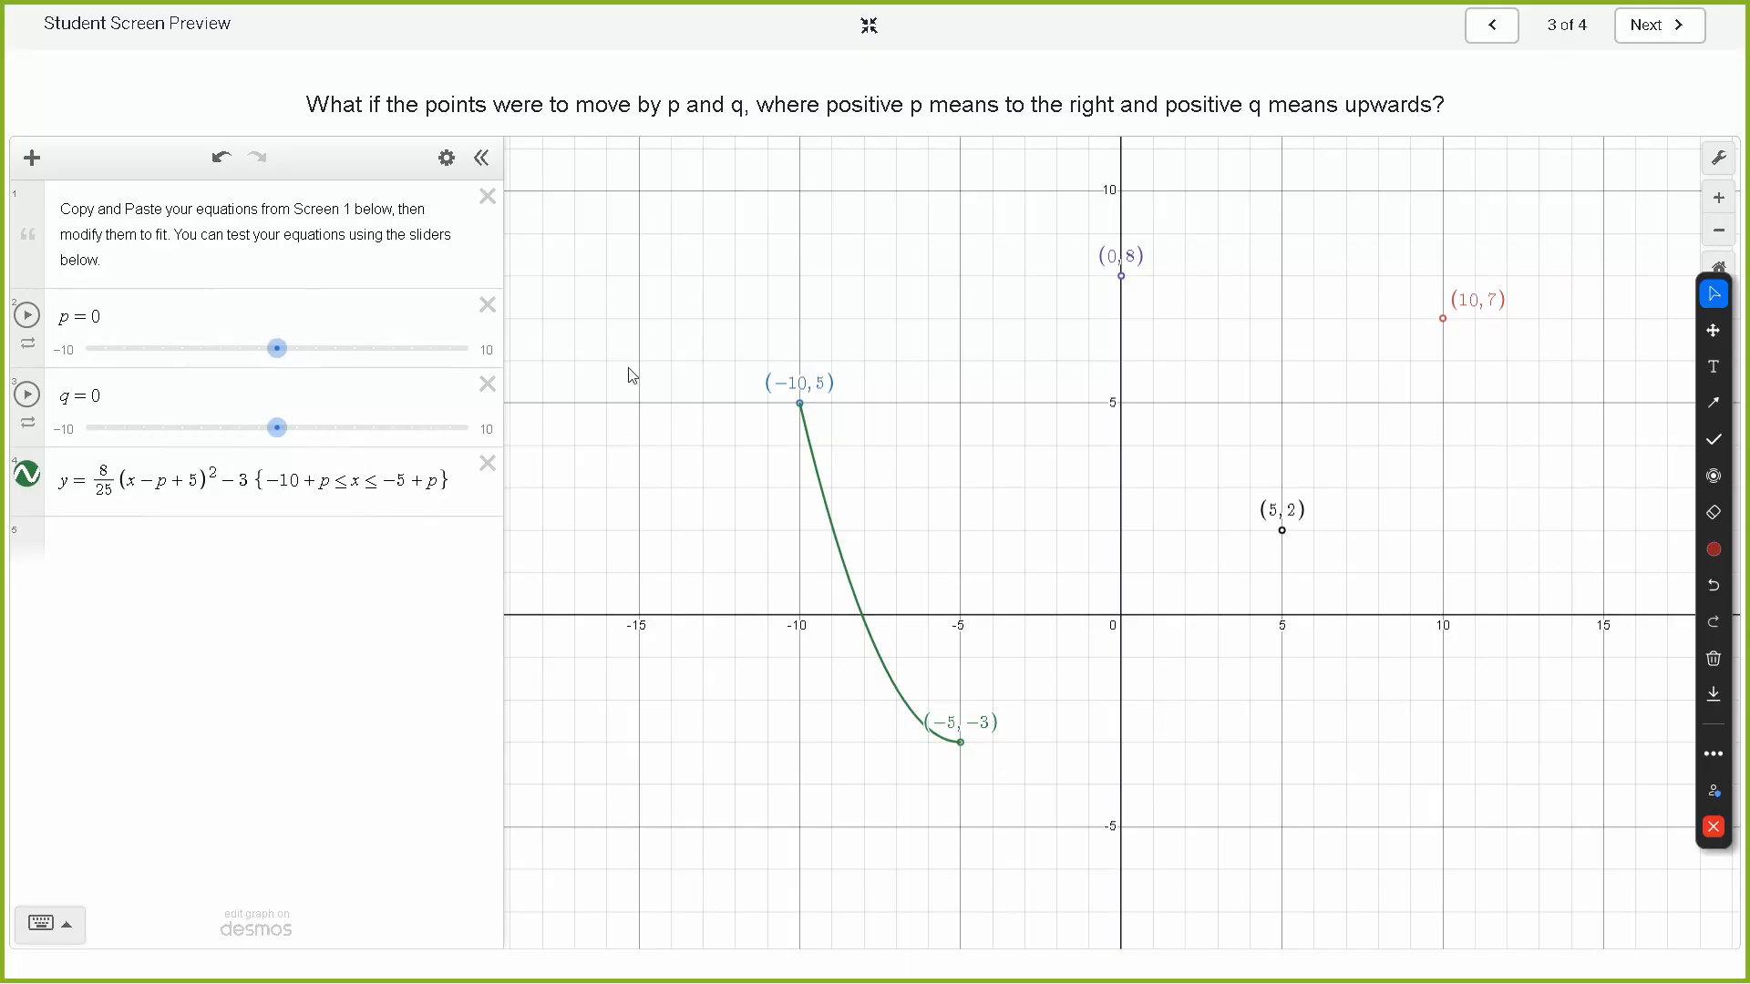
# Step: Copy the cubic equation y=11/125(x+2)^3-5{-2≤x≤3} from screen 2 into a new expression on screen 3
pyautogui.click(1502, 30)
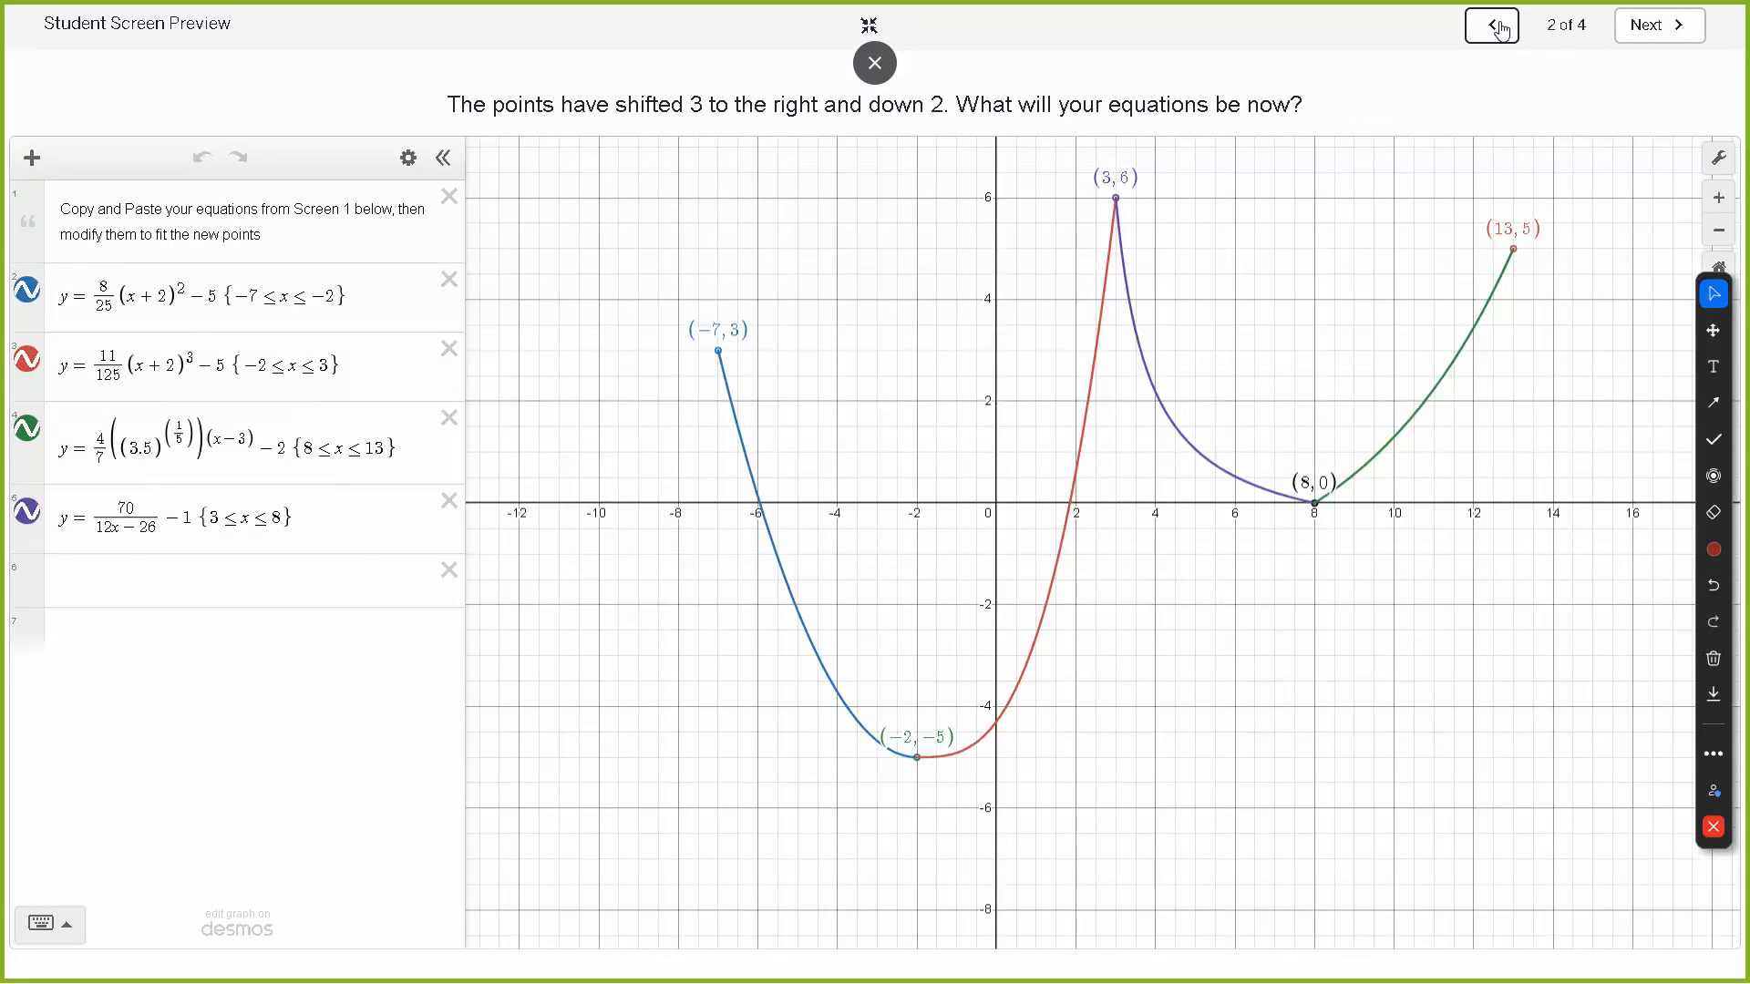
pyautogui.click(353, 371)
pyautogui.hotkey('ctrl', 'a')
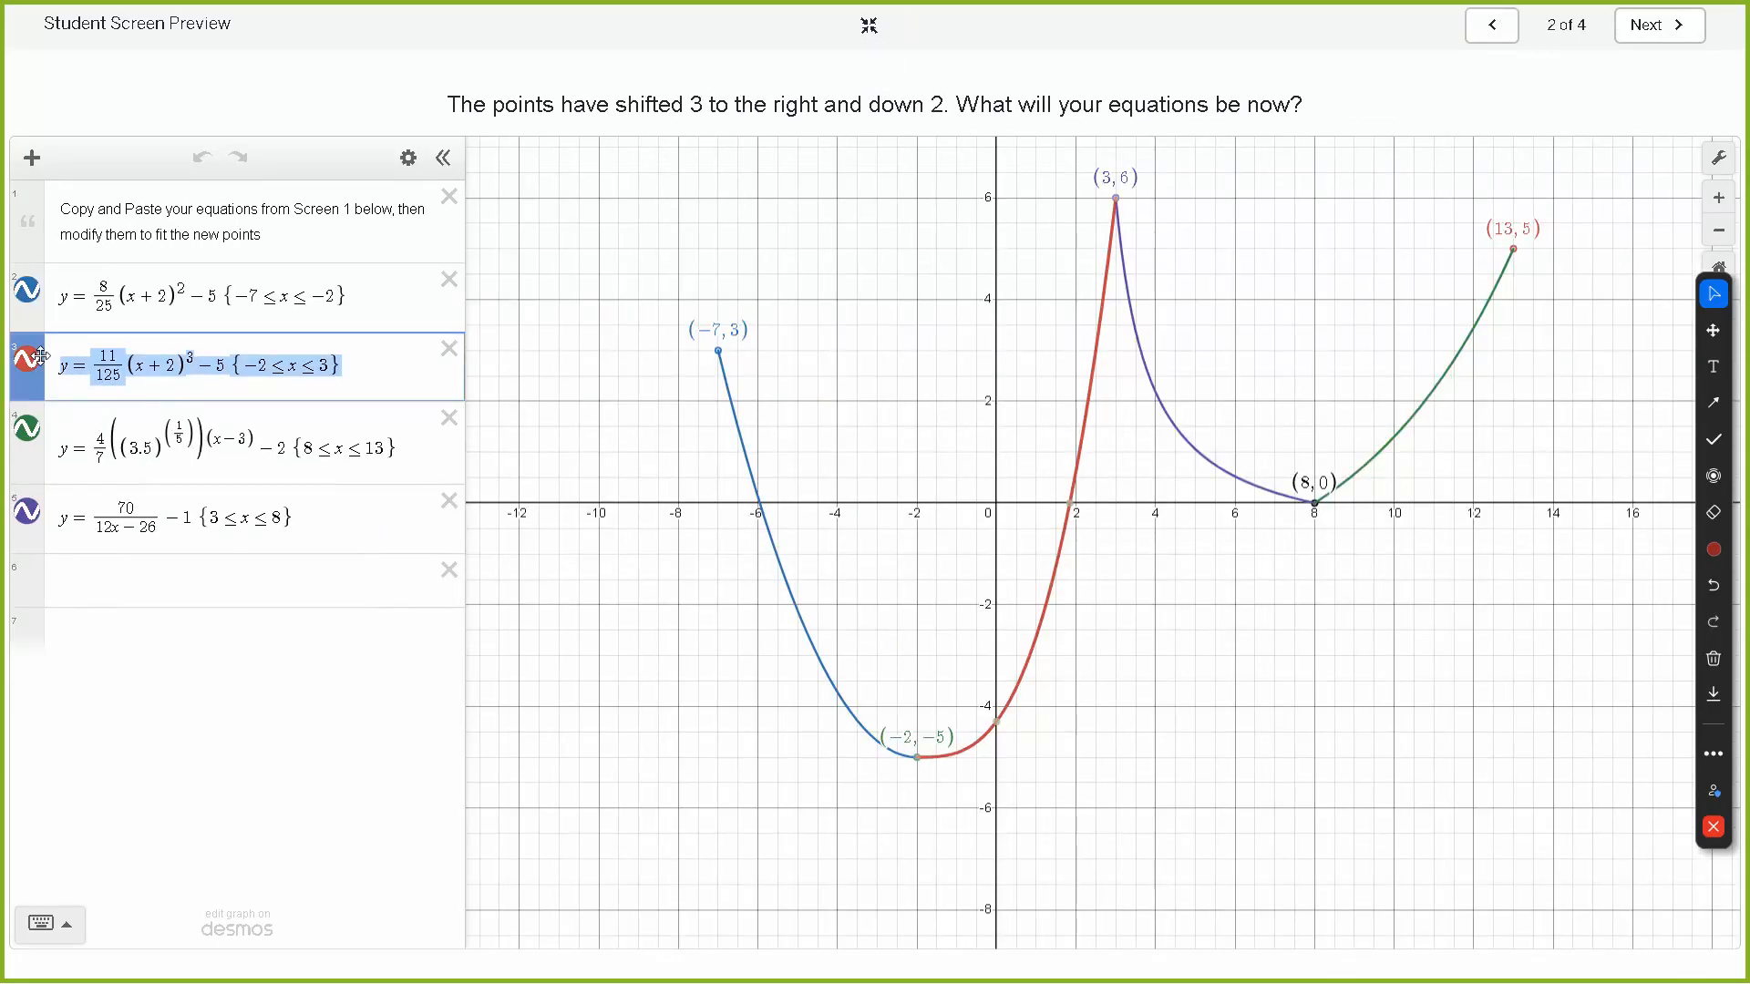
pyautogui.click(1657, 27)
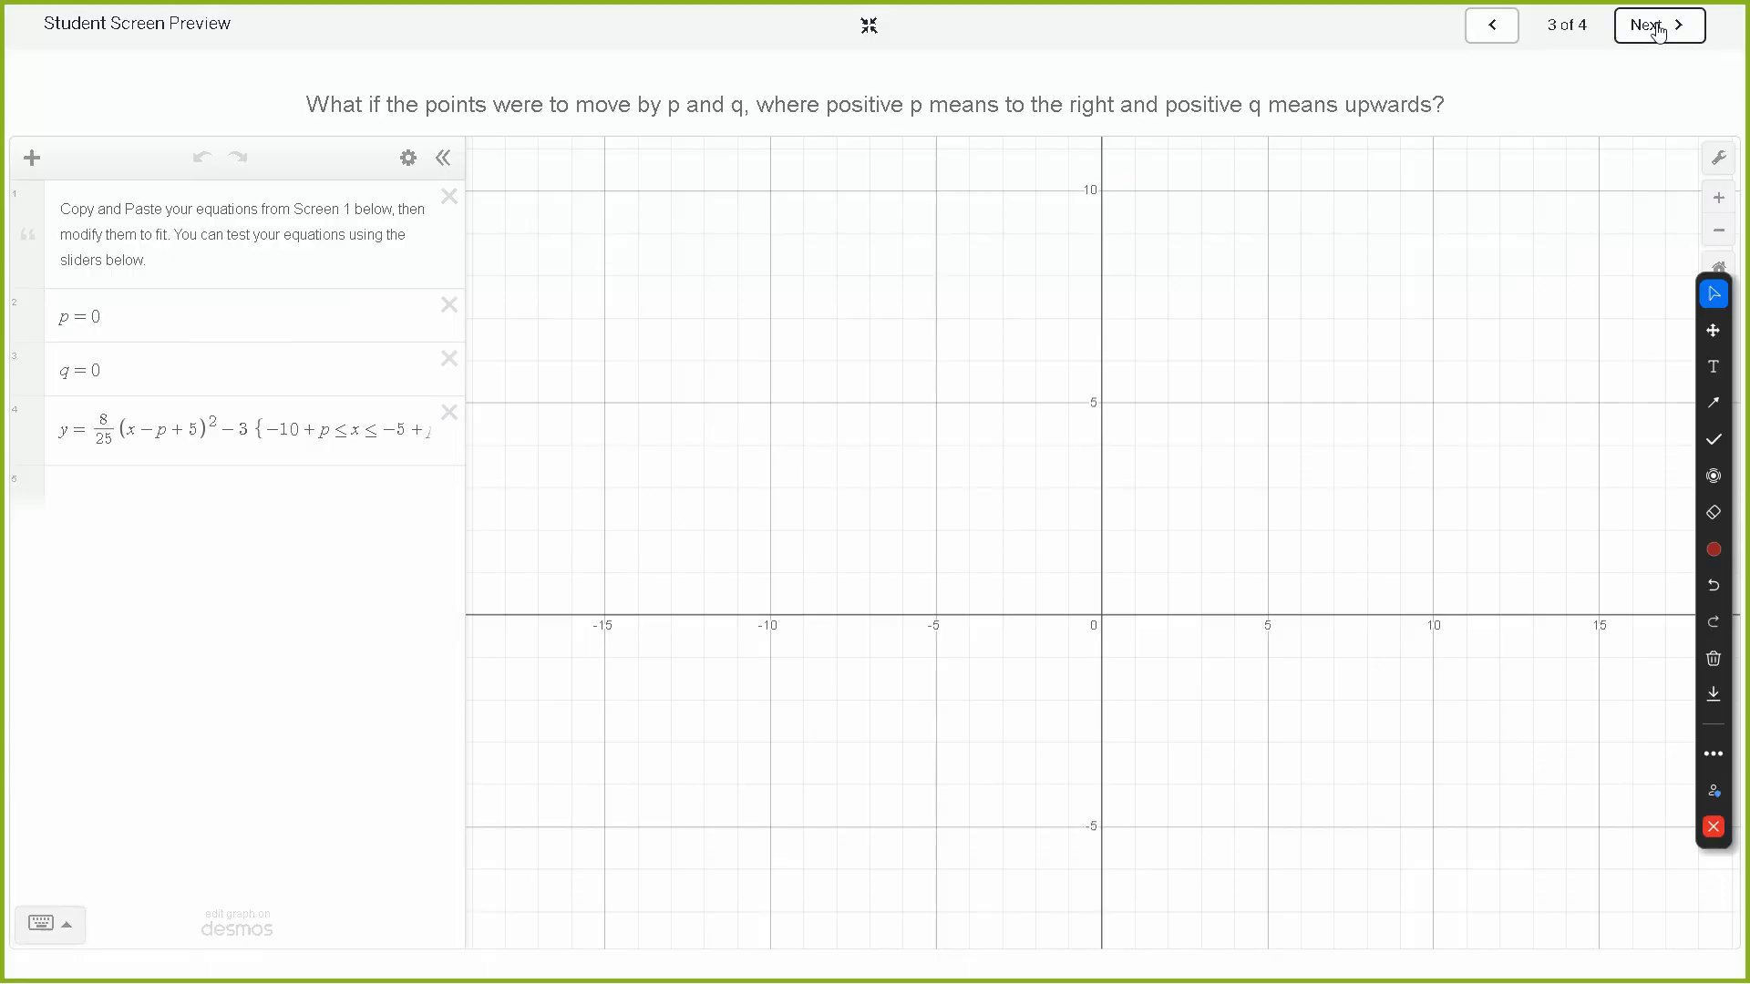
pyautogui.click(1658, 30)
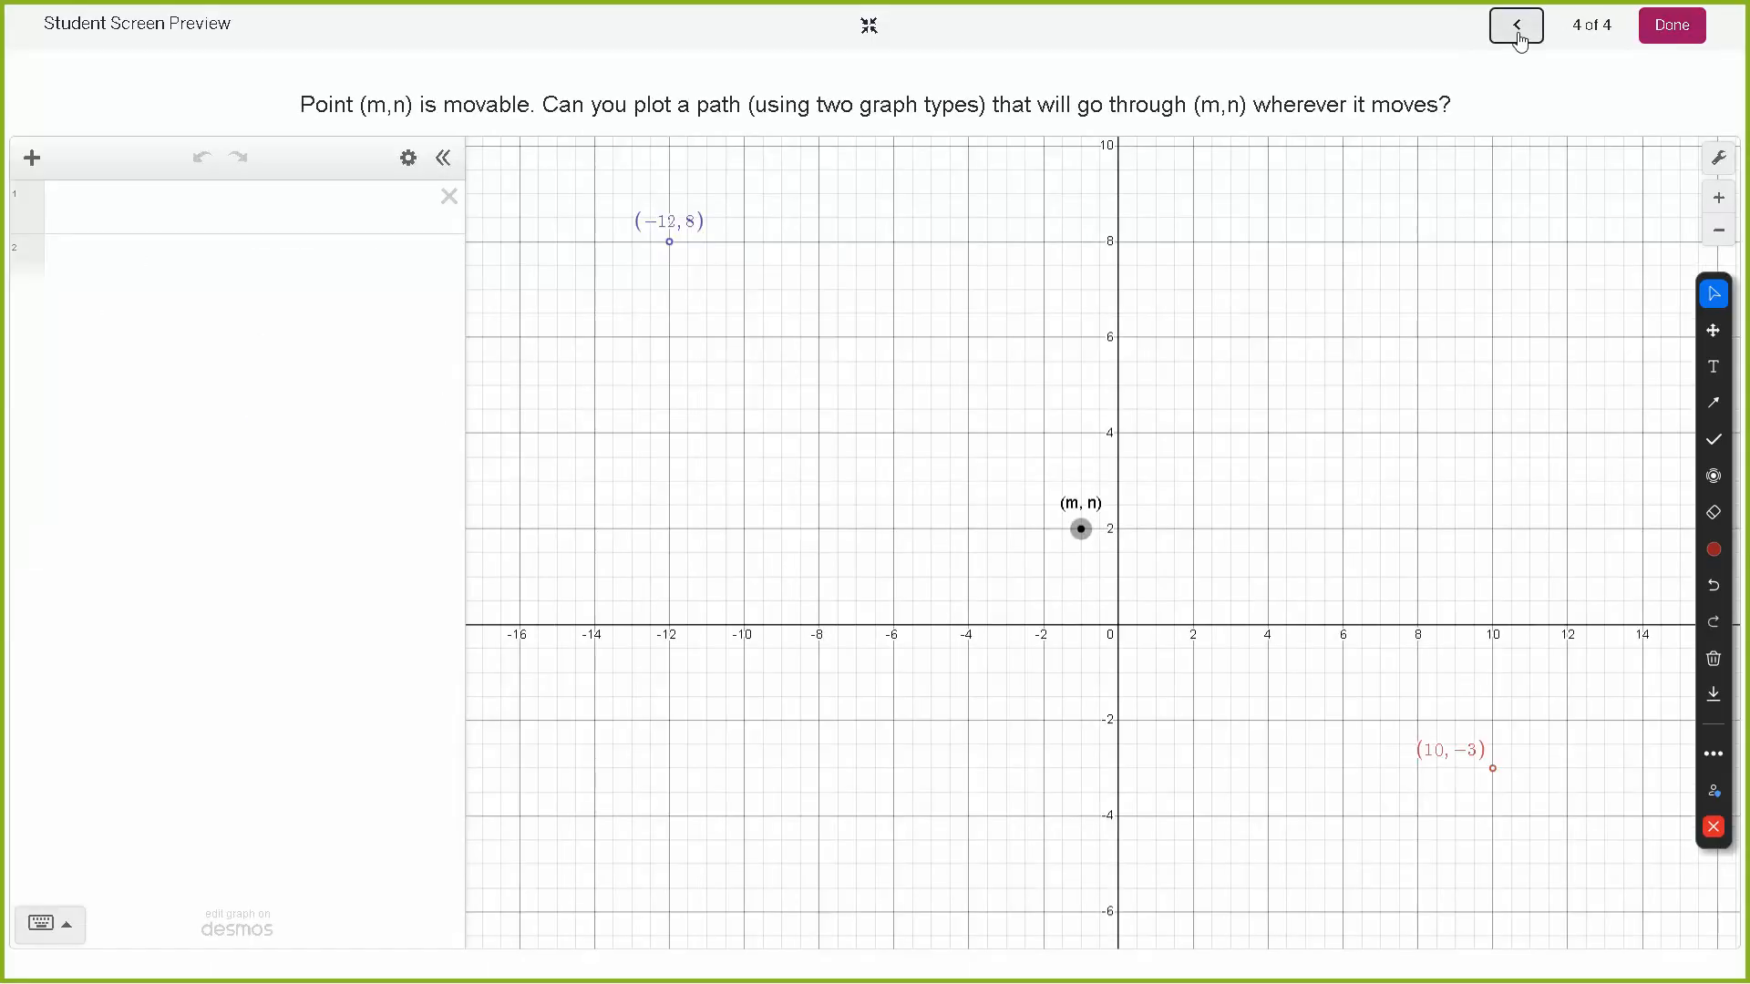
pyautogui.click(1521, 29)
pyautogui.click(271, 544)
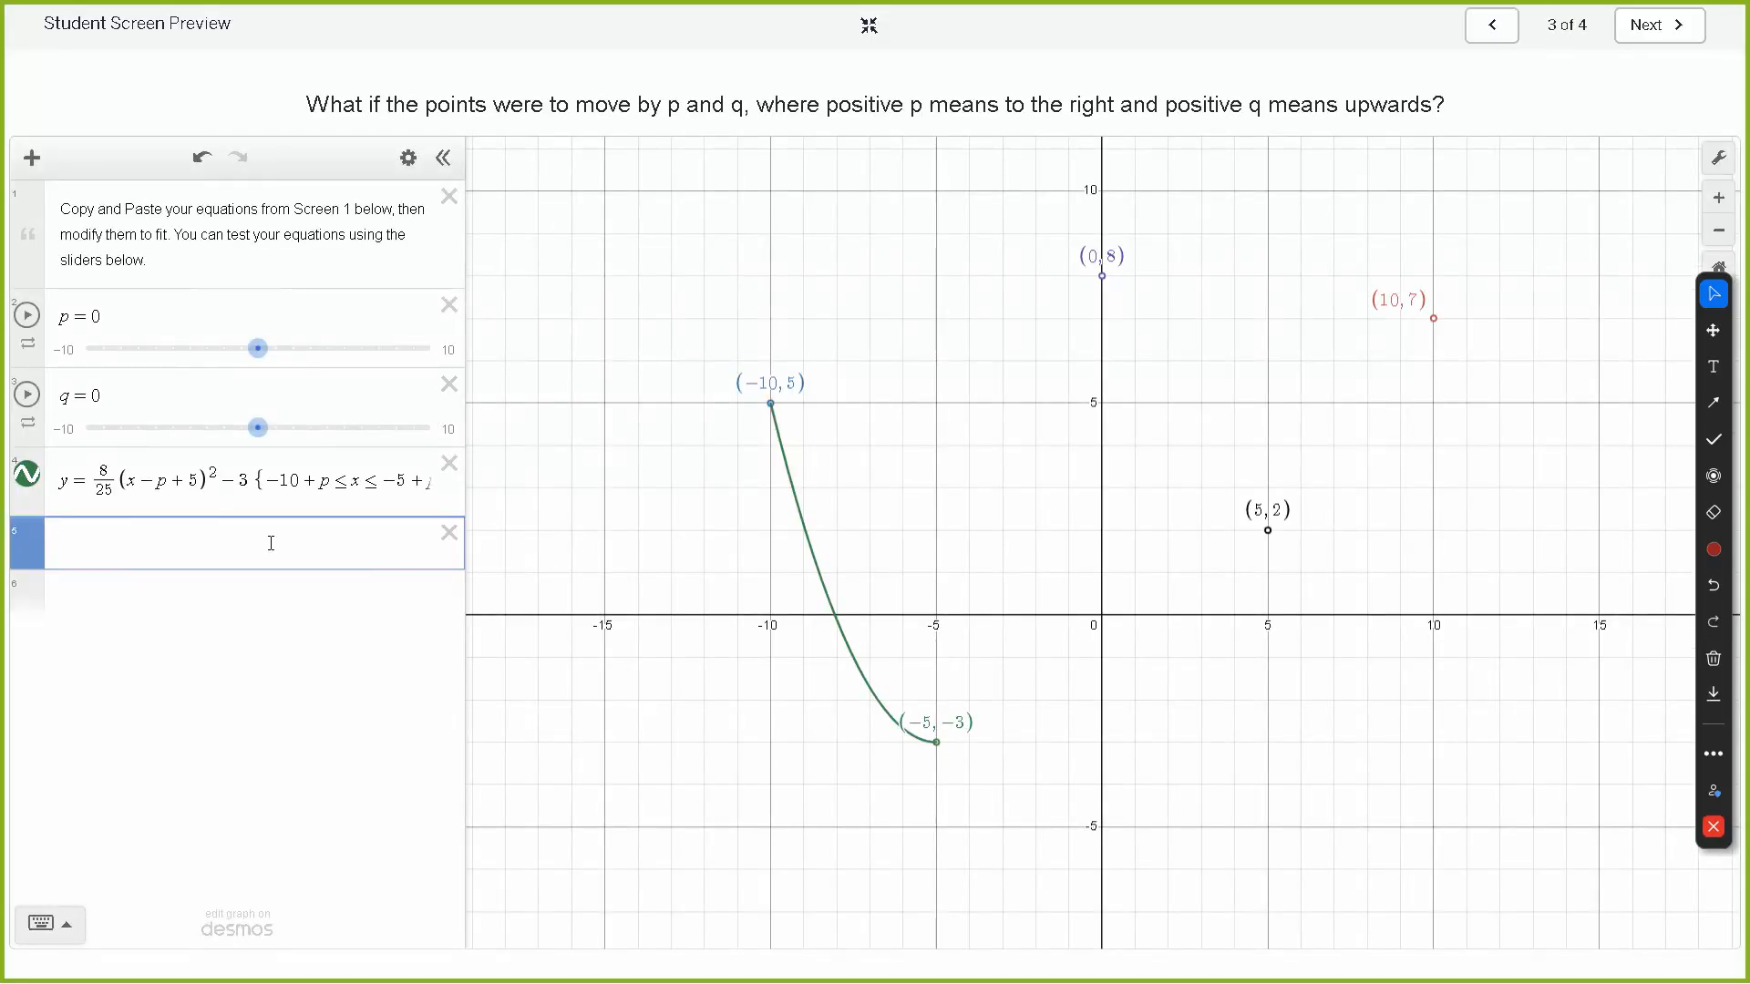
pyautogui.write('y=11/125(x+2)^3-5{-2≤x≤3}')
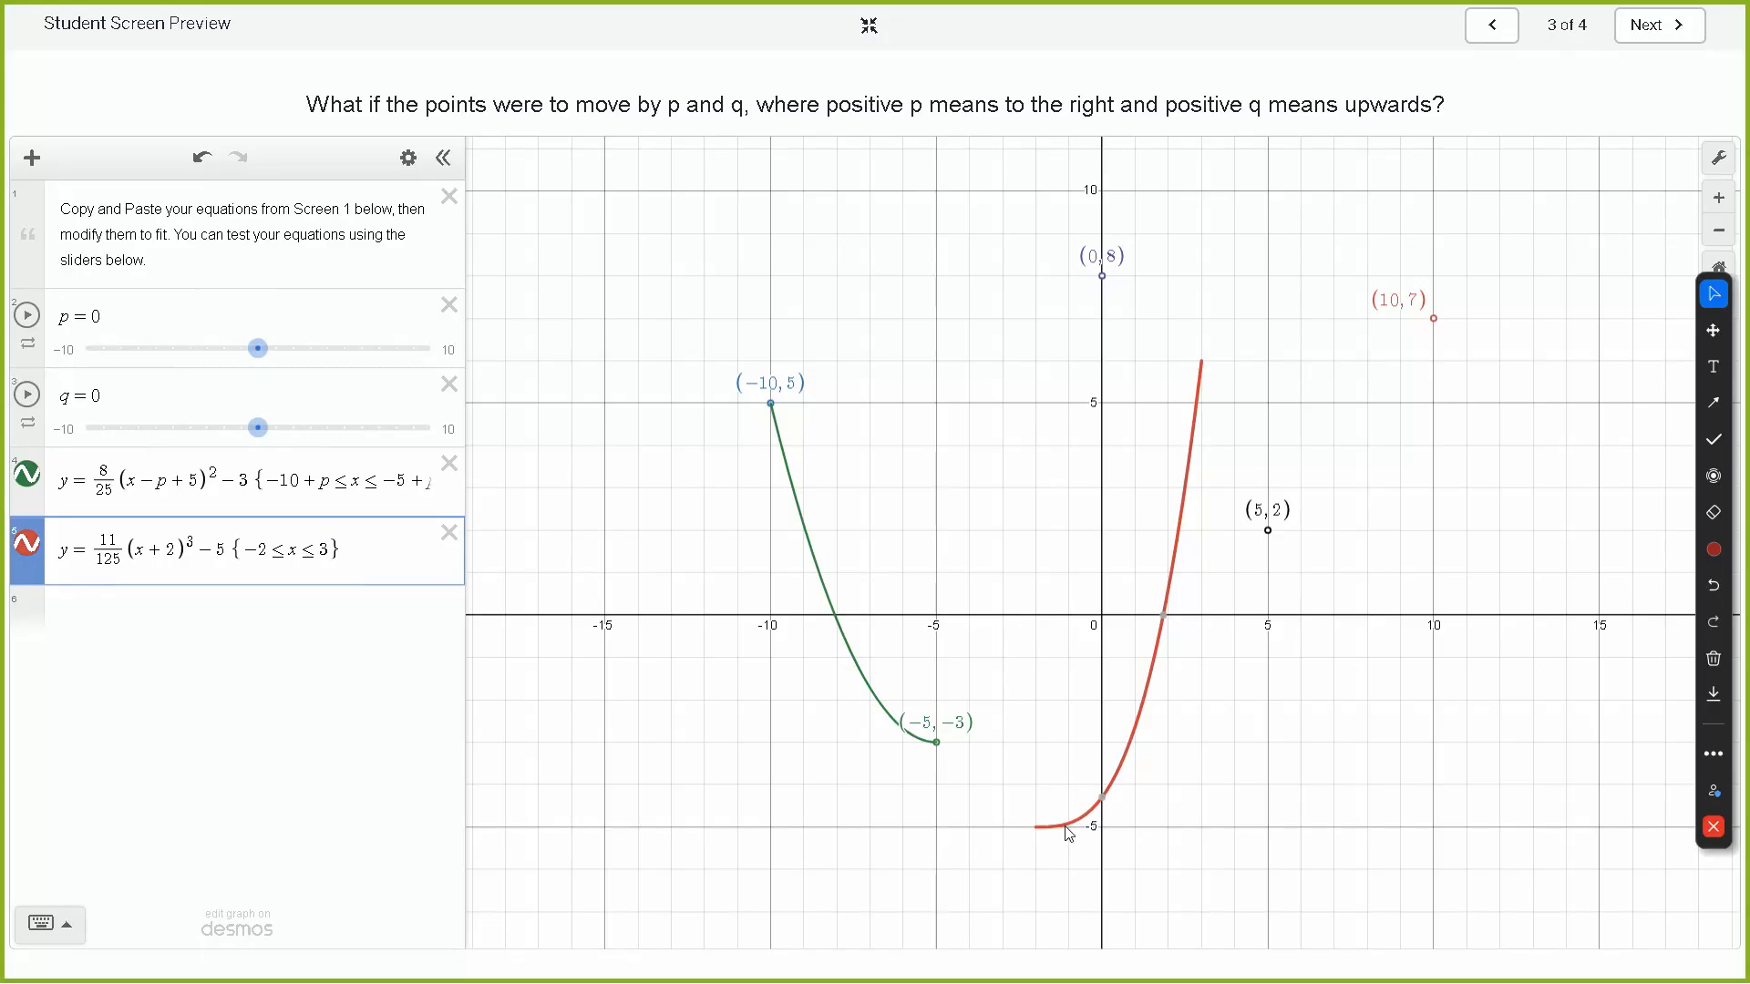
# Step: Change the cubic equation to y=11/125(x+5)^3-3{-5≤x≤0}
pyautogui.click(180, 549)
pyautogui.press('BackSpace')
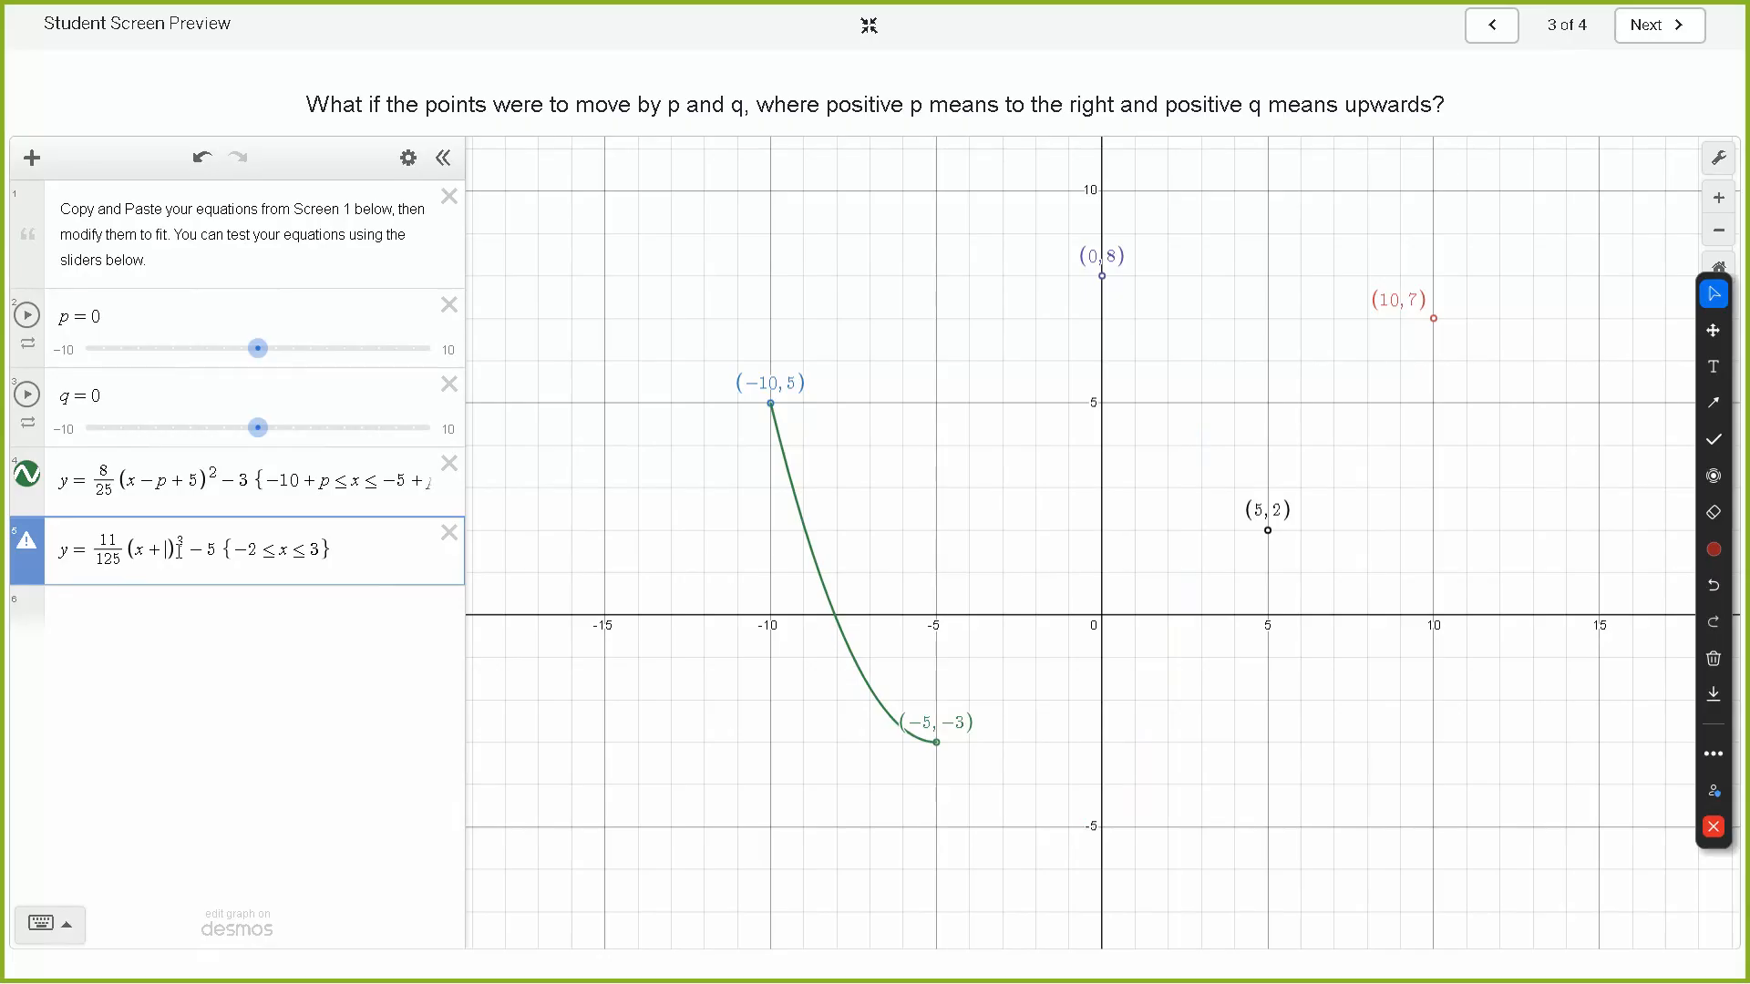
pyautogui.write('5')
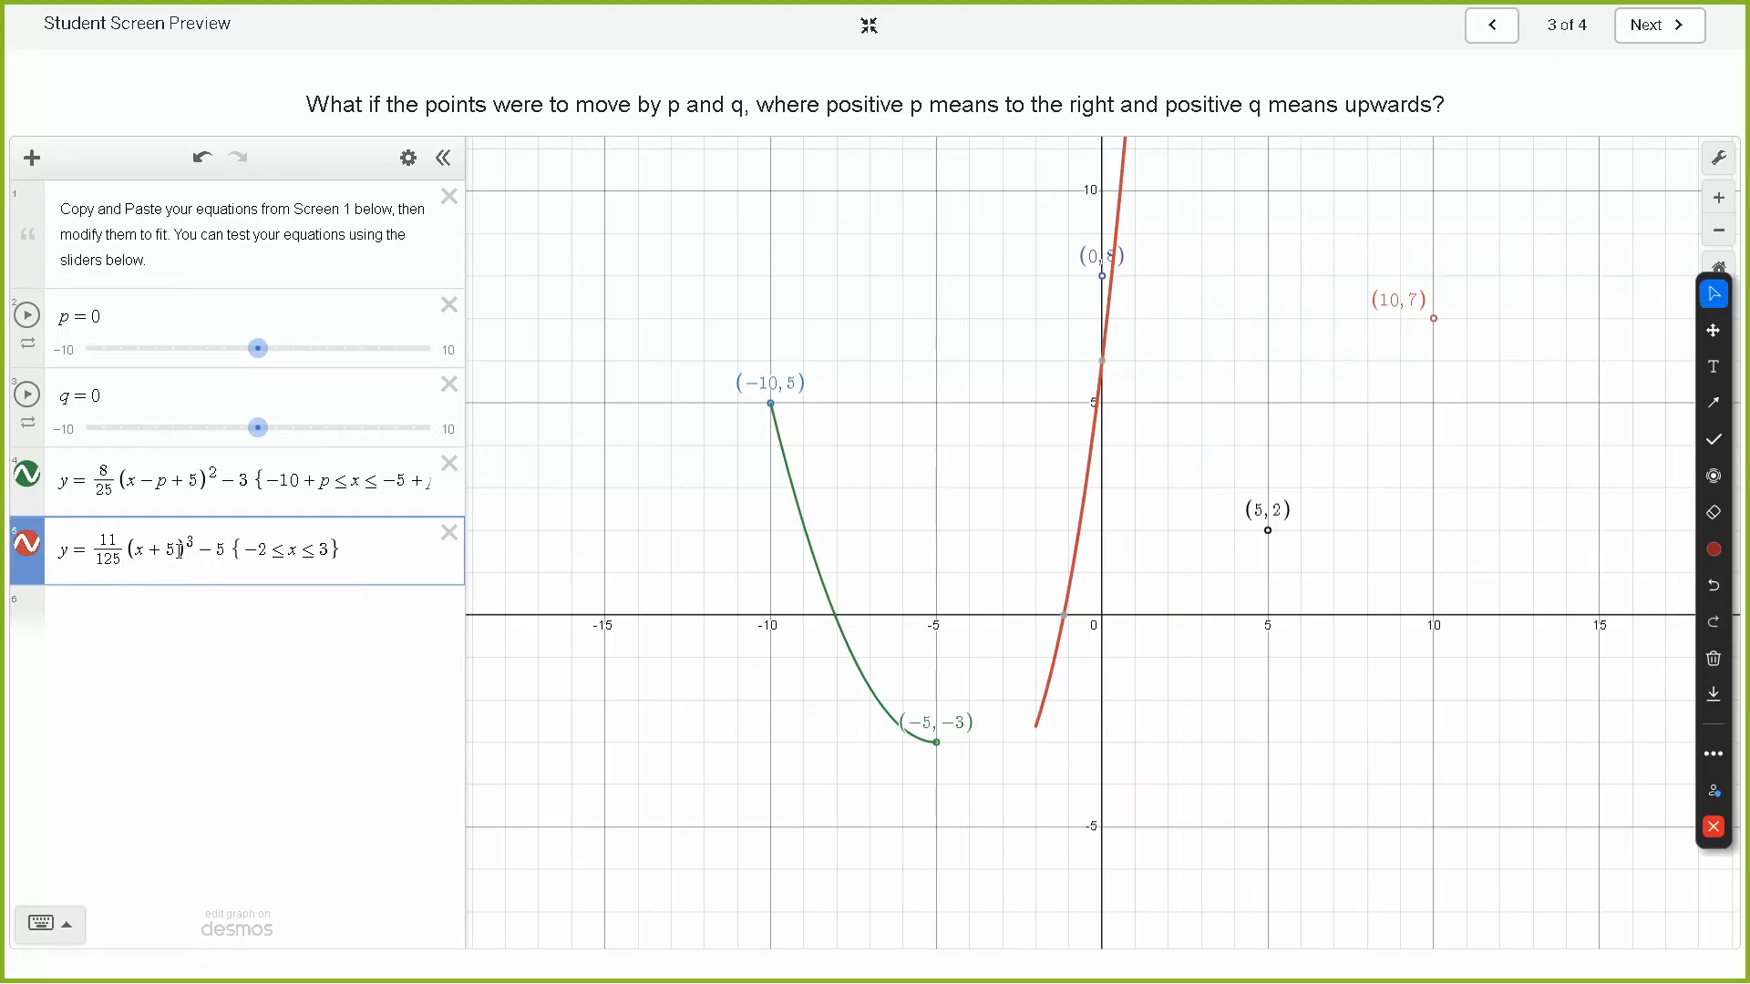
pyautogui.press('BackSpace')
pyautogui.write('3')
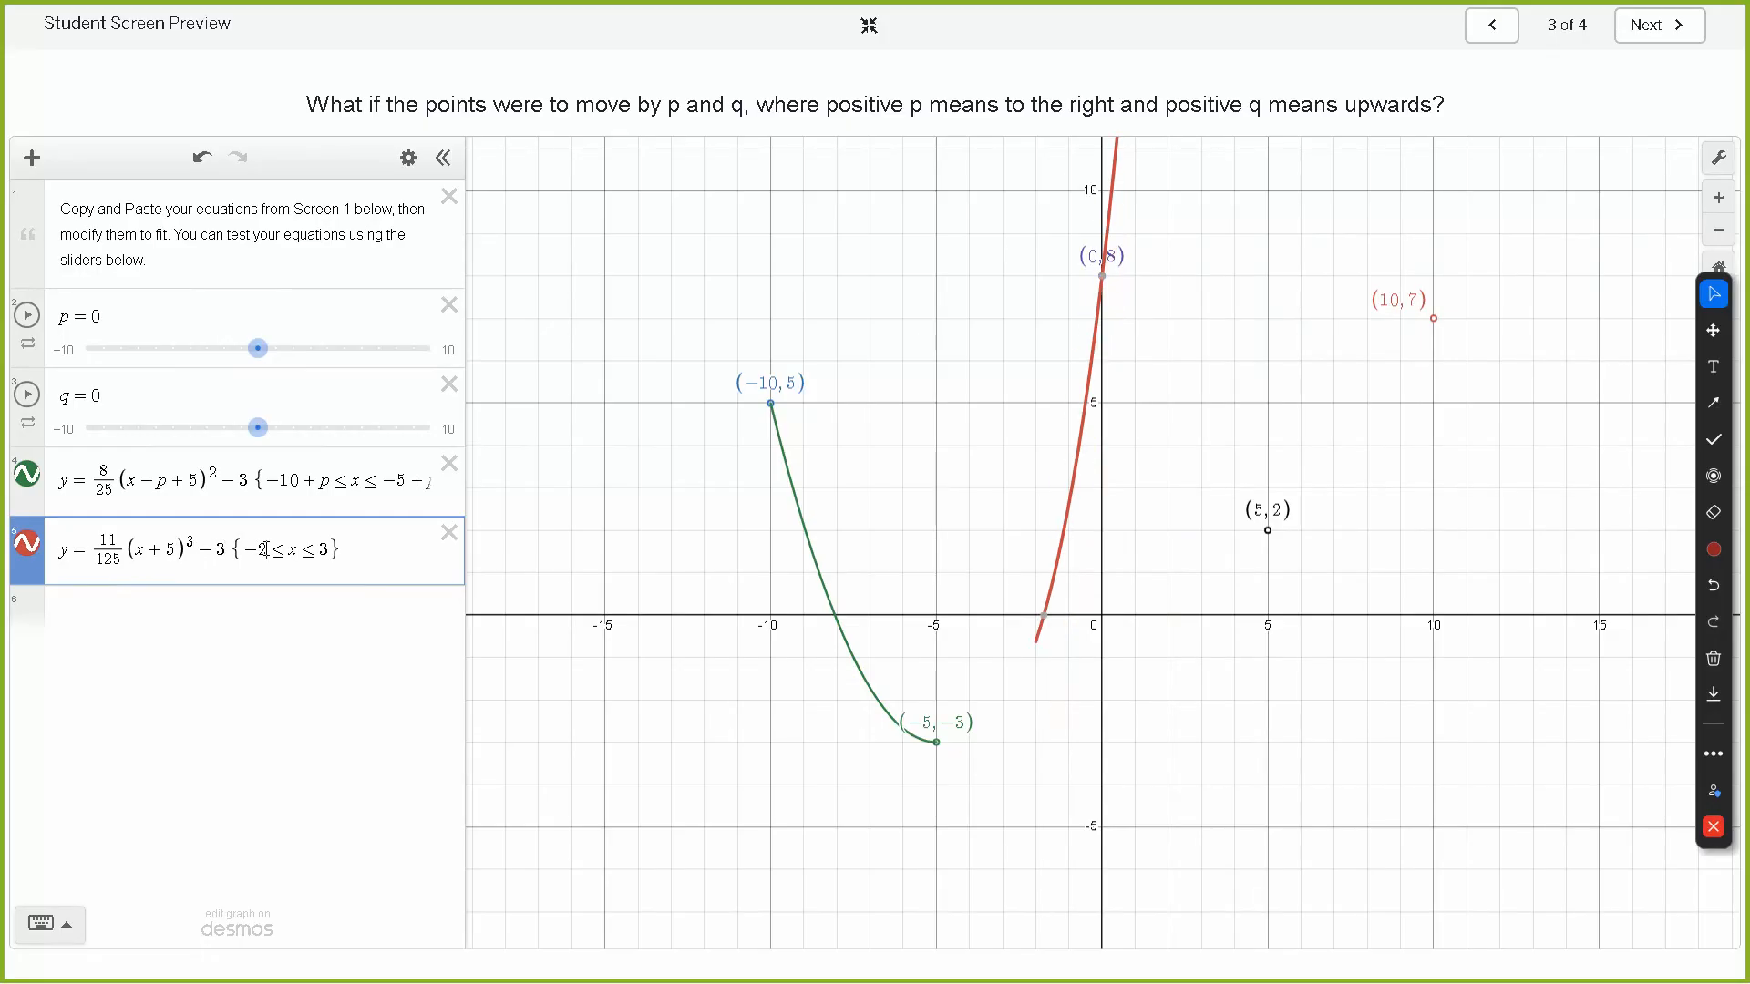
pyautogui.press('BackSpace')
pyautogui.write('5')
pyautogui.press('BackSpace')
pyautogui.write('0')
pyautogui.click(561, 518)
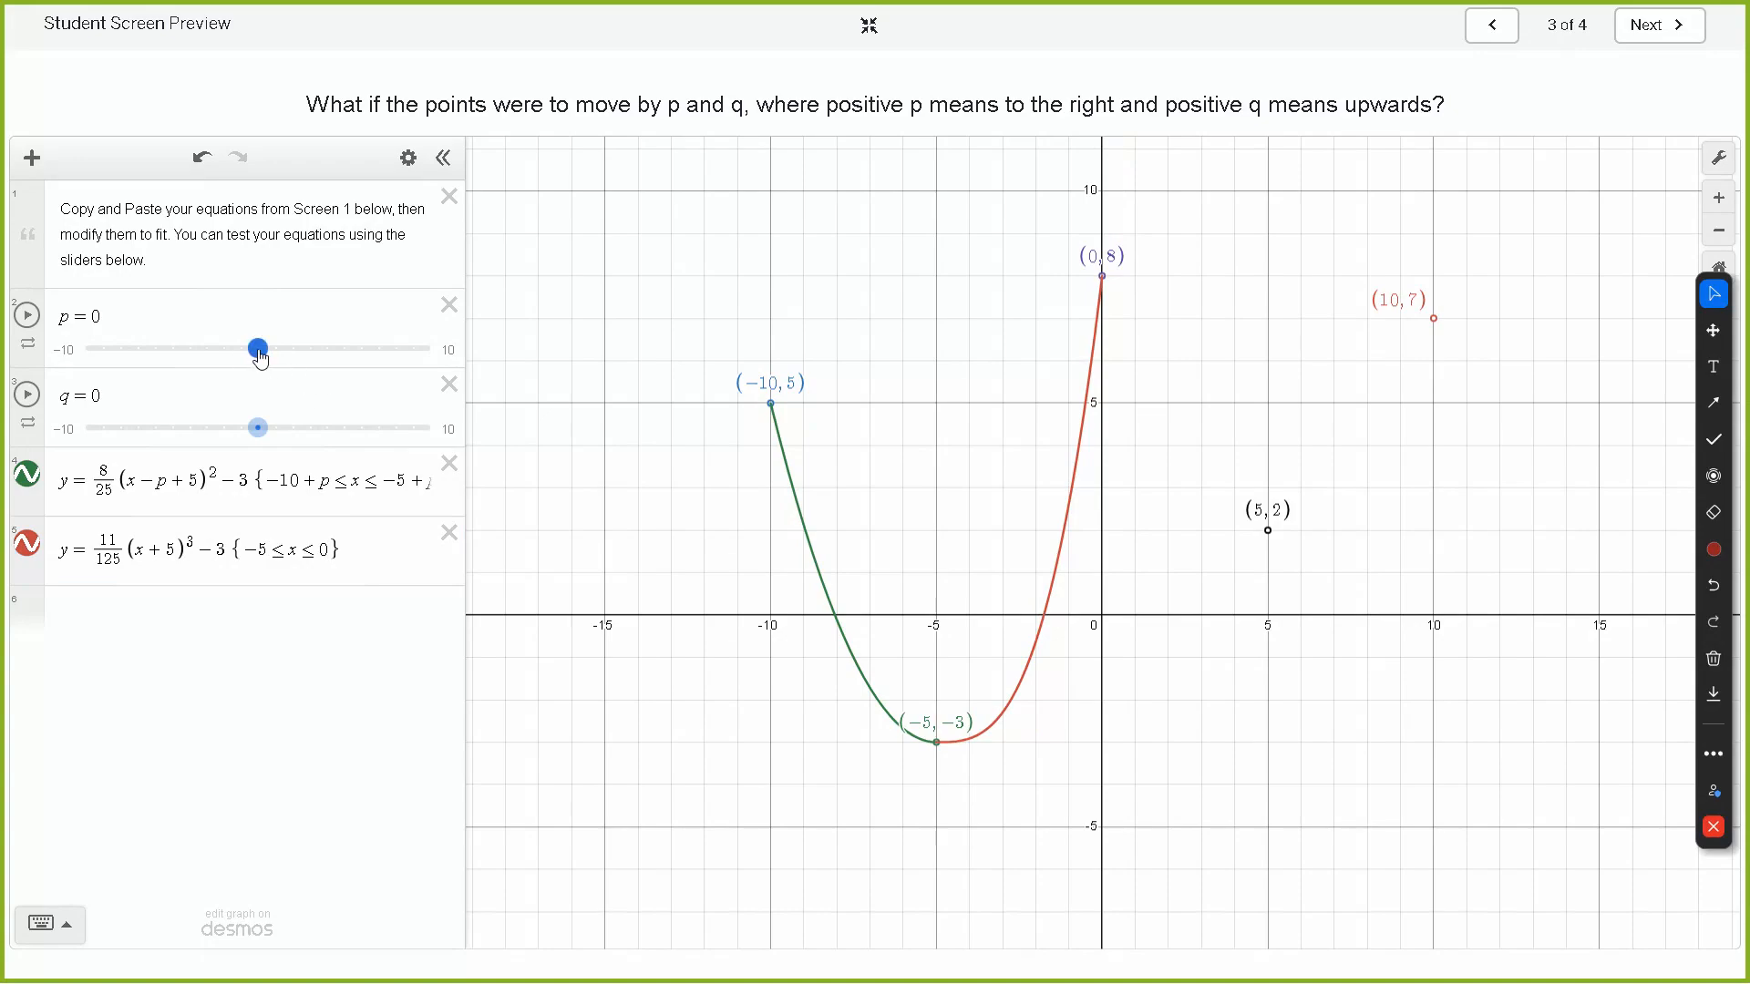
# Step: Check how the cubic without p responds to the p slider, returning p to 0
pyautogui.moveTo(347, 548); pyautogui.dragTo(88, 531)
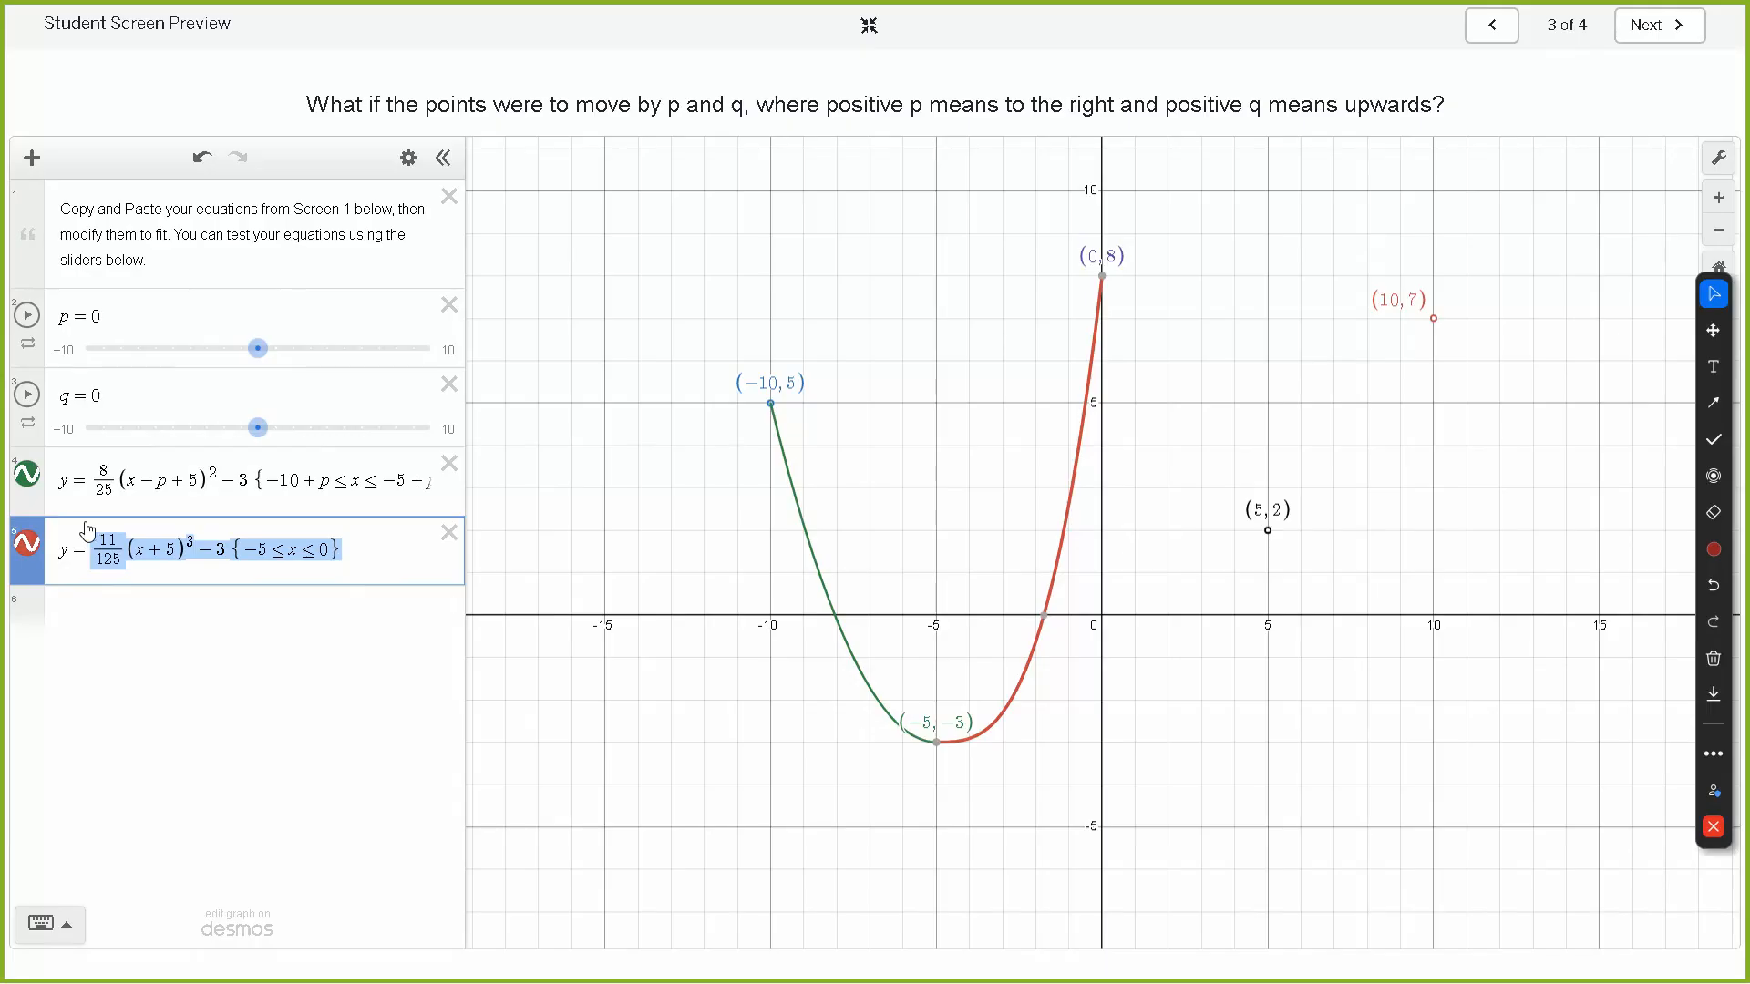
pyautogui.click(547, 490)
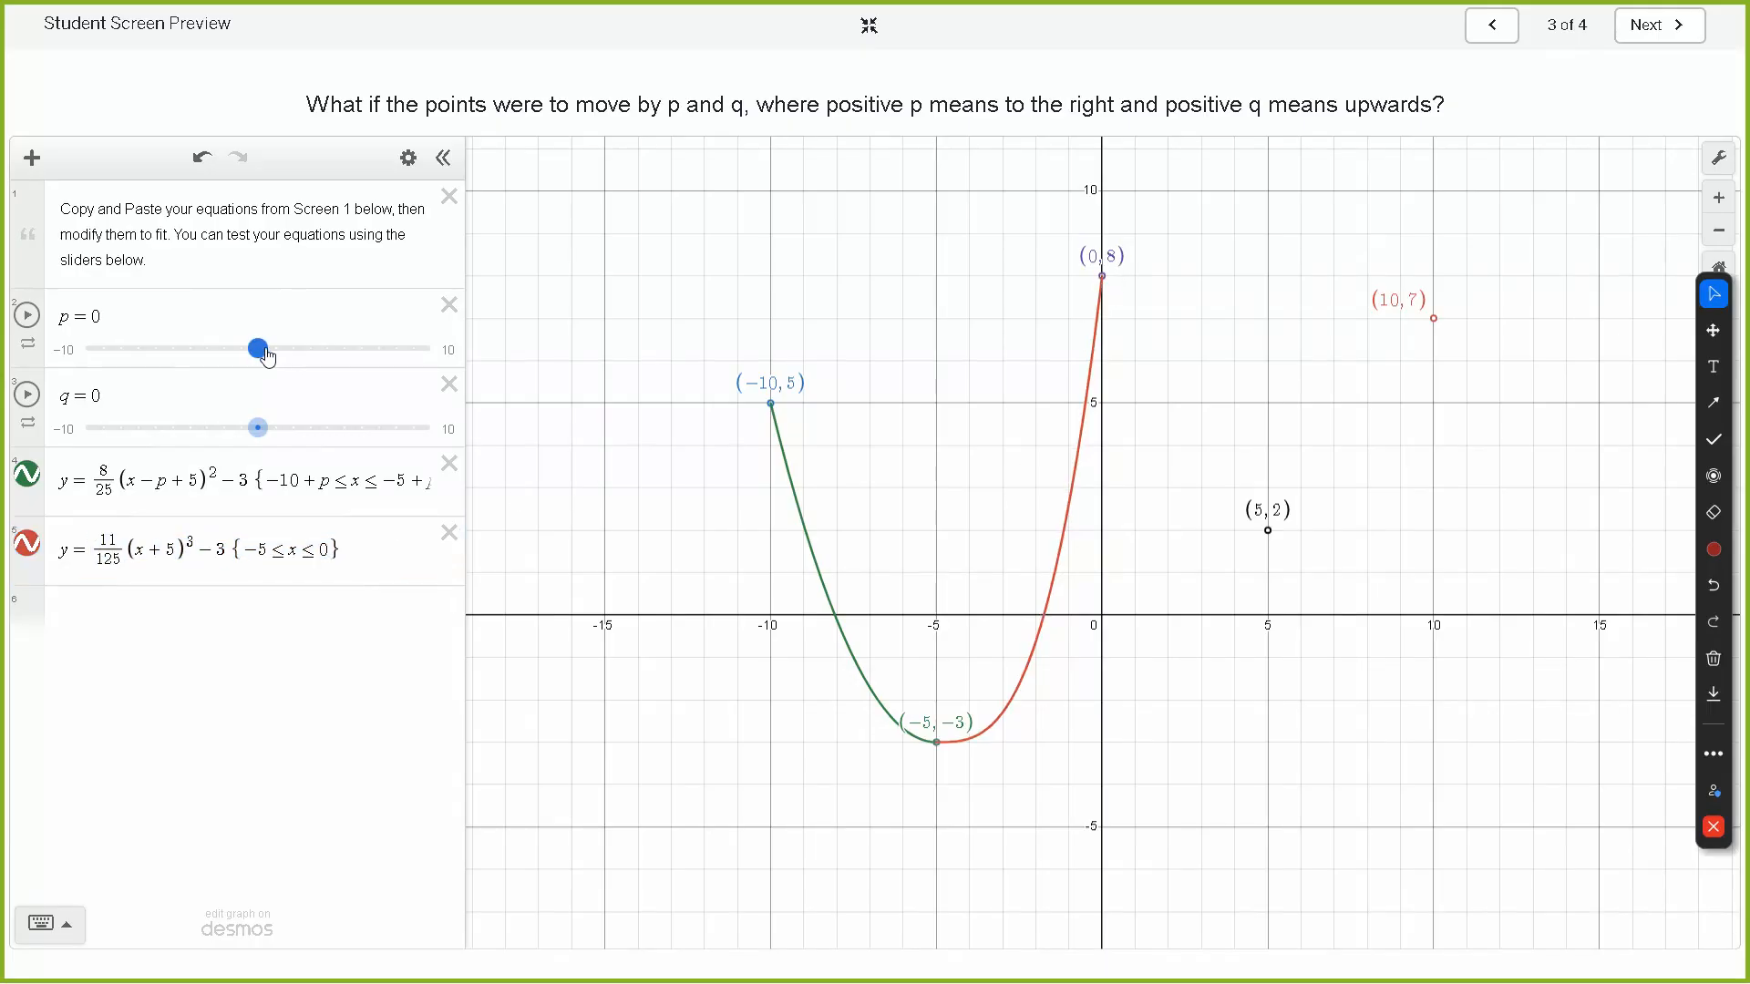
pyautogui.moveTo(268, 357)
pyautogui.mouseDown()
pyautogui.moveTo(328, 357)
pyautogui.moveTo(266, 358)
pyautogui.mouseUp()
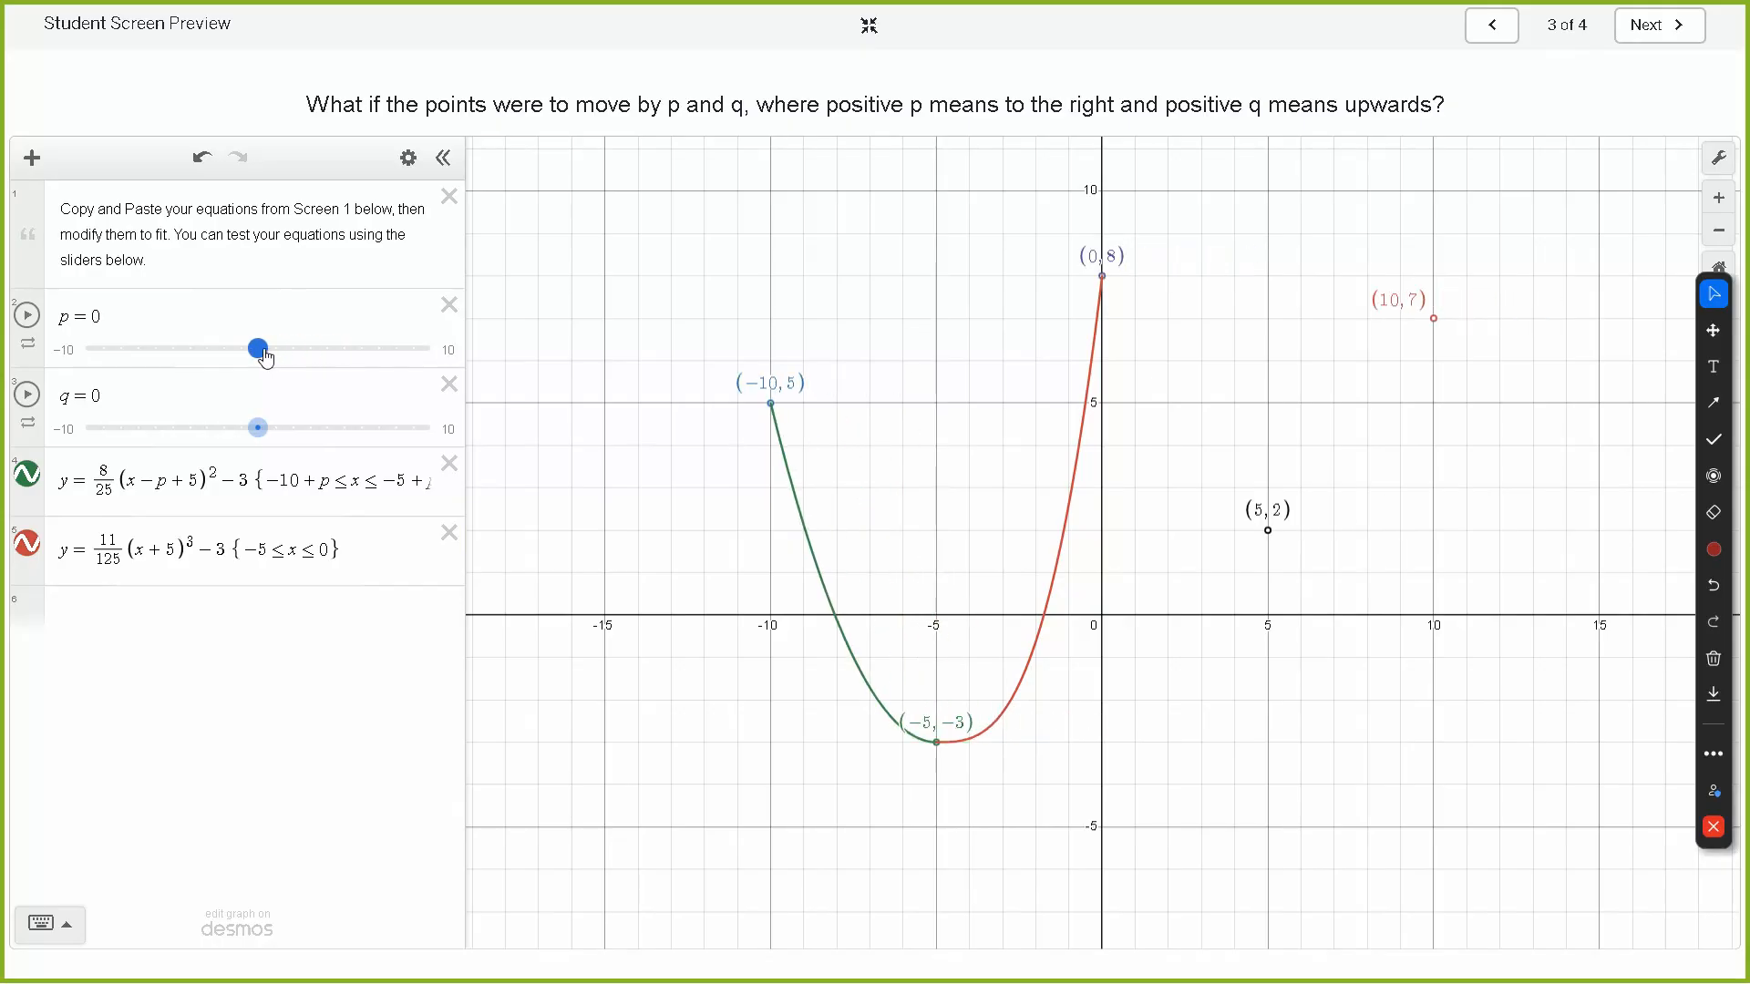
# Step: Change the cubic equation to y=11/125(x-p+5)^3-3{-5+p≤x≤0+p} and test it with the p slider
pyautogui.click(167, 549)
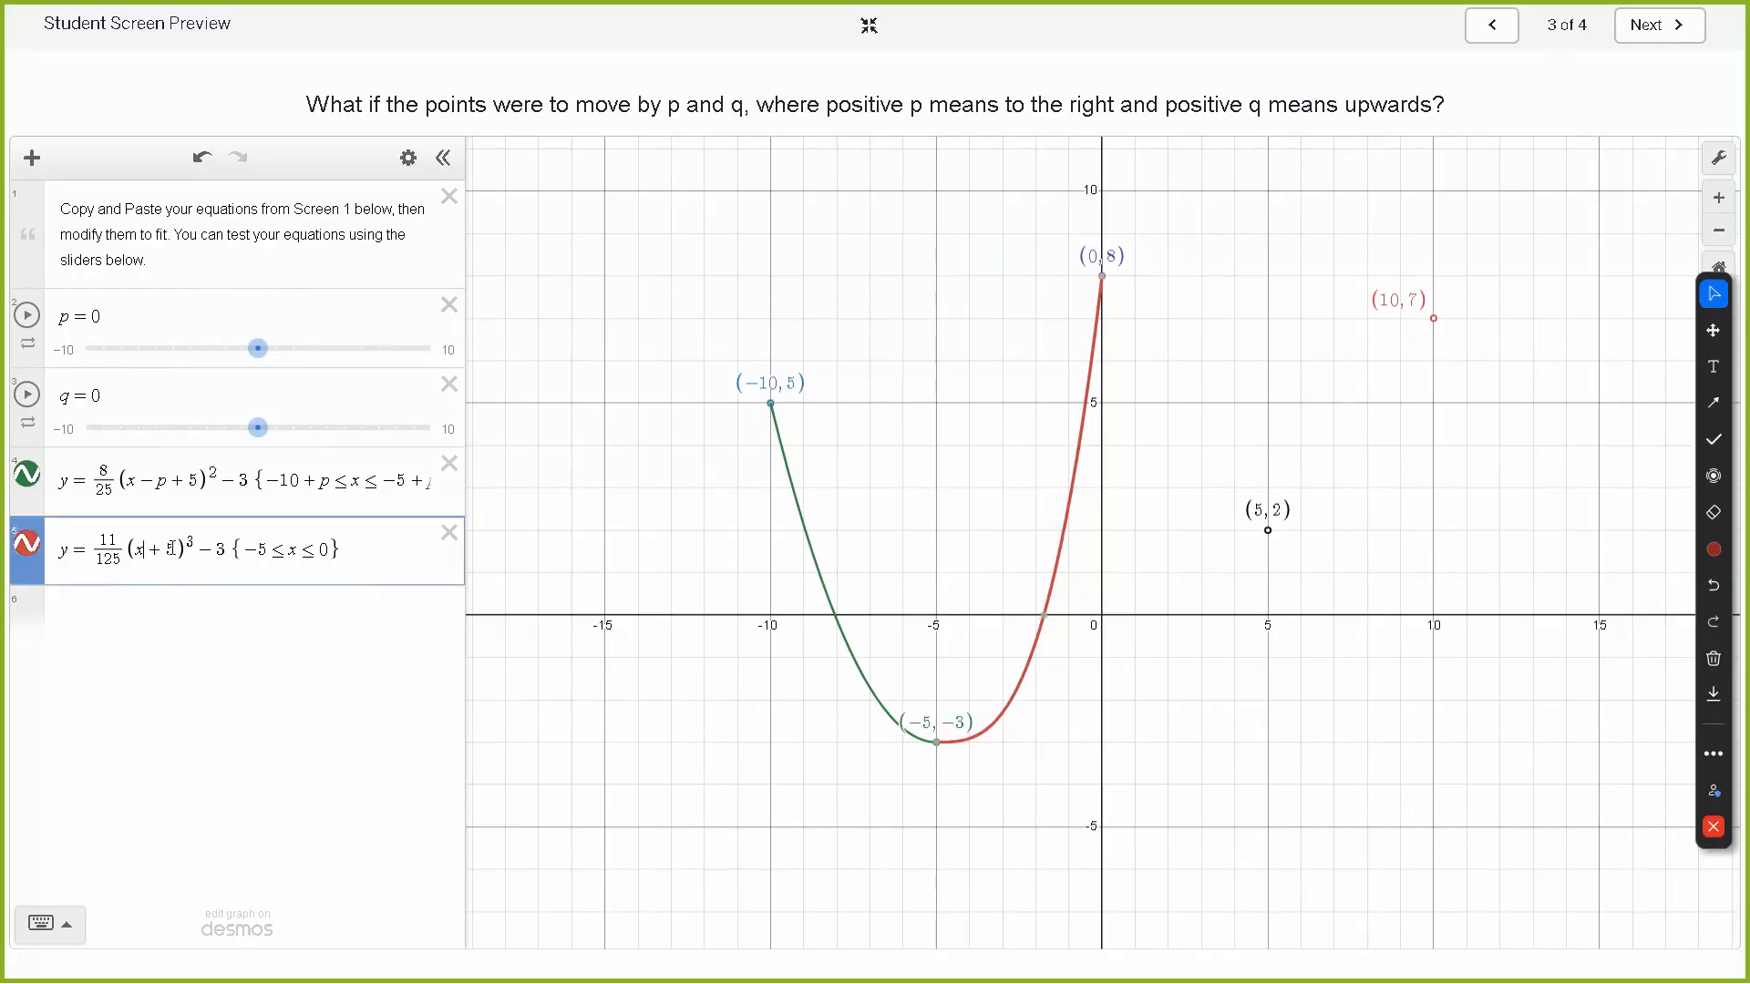
pyautogui.write('-p')
pyautogui.write('+p')
pyautogui.write('+p')
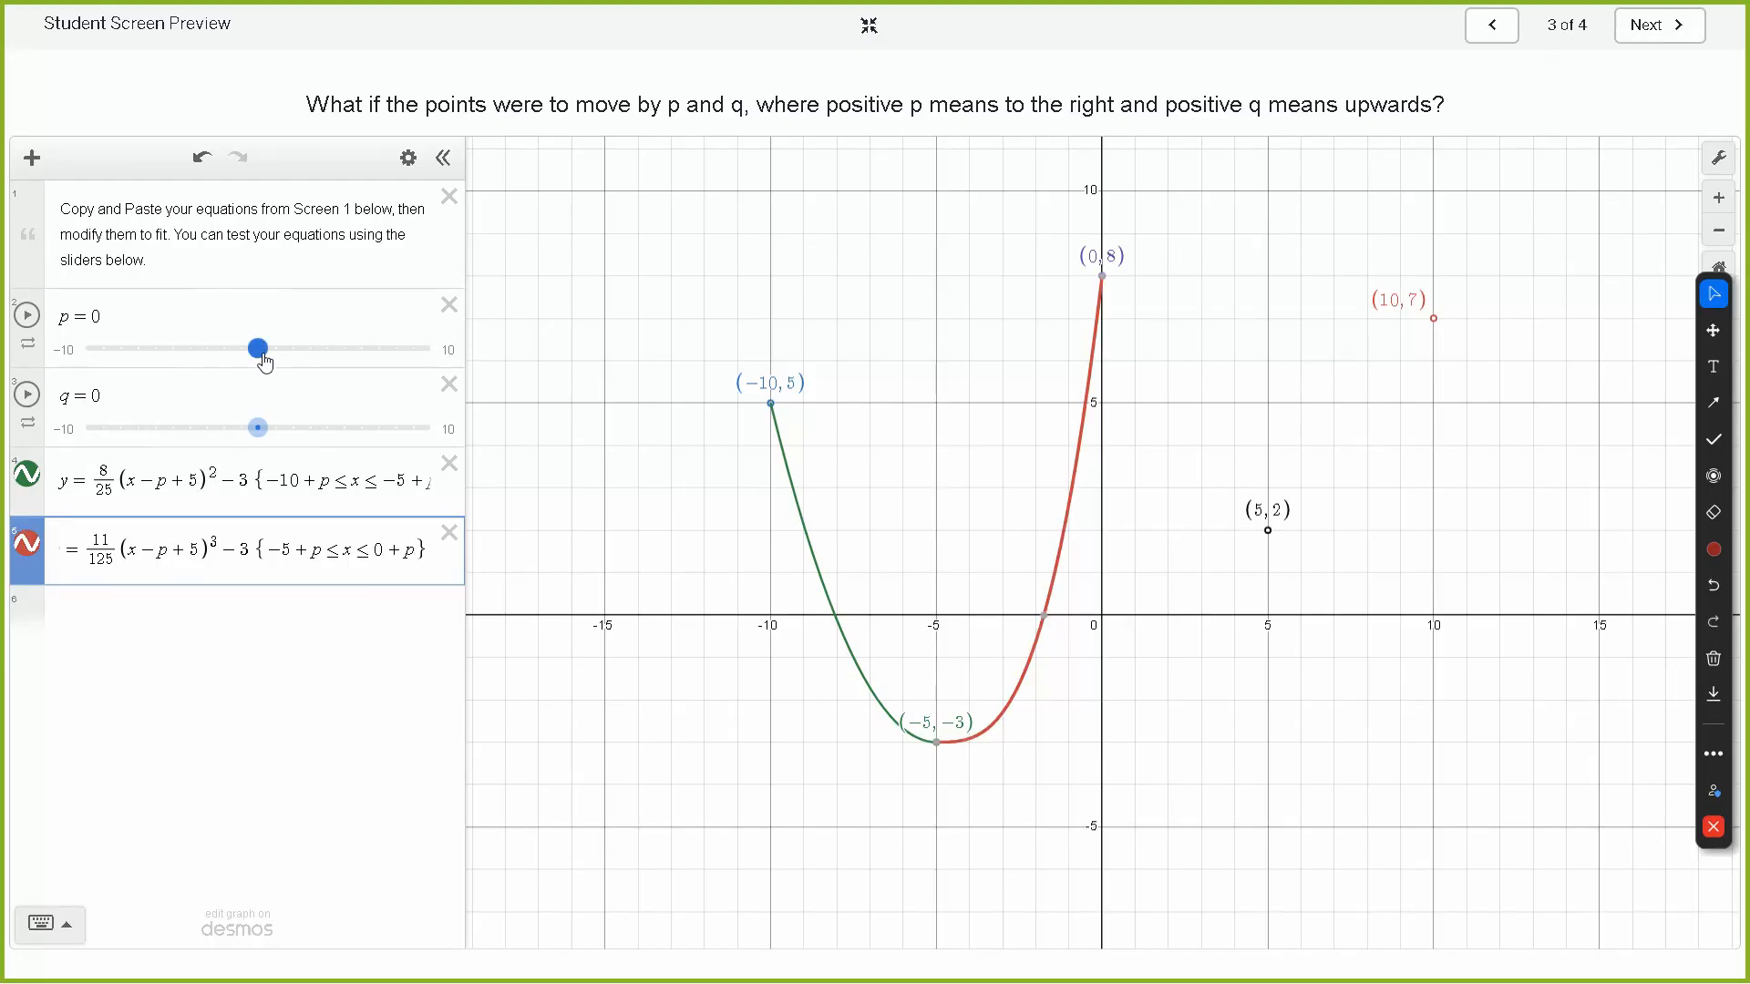
pyautogui.moveTo(258, 349)
pyautogui.mouseDown()
pyautogui.moveTo(311, 363)
pyautogui.moveTo(259, 361)
pyautogui.mouseUp()
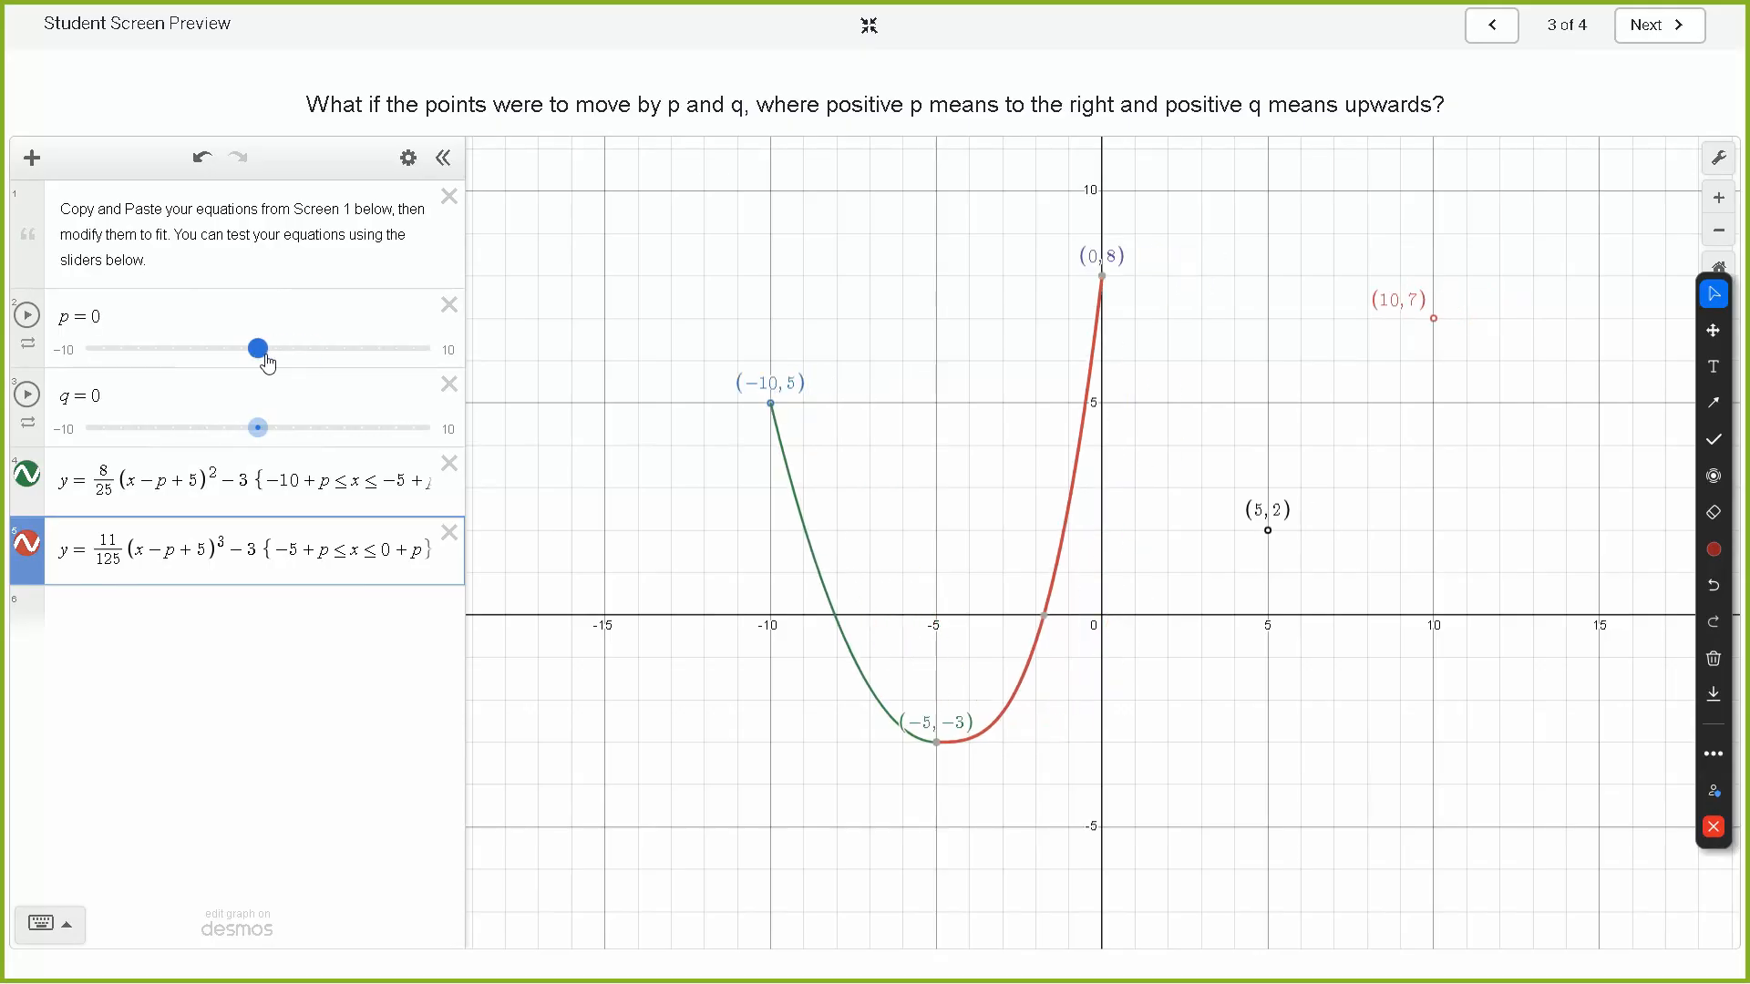
# Step: Widen the expression list to show both full equations and test the q slider, returning q to 0
pyautogui.moveTo(266, 422)
pyautogui.mouseDown()
pyautogui.moveTo(281, 440)
pyautogui.moveTo(263, 442)
pyautogui.moveTo(296, 441)
pyautogui.moveTo(272, 443)
pyautogui.mouseUp()
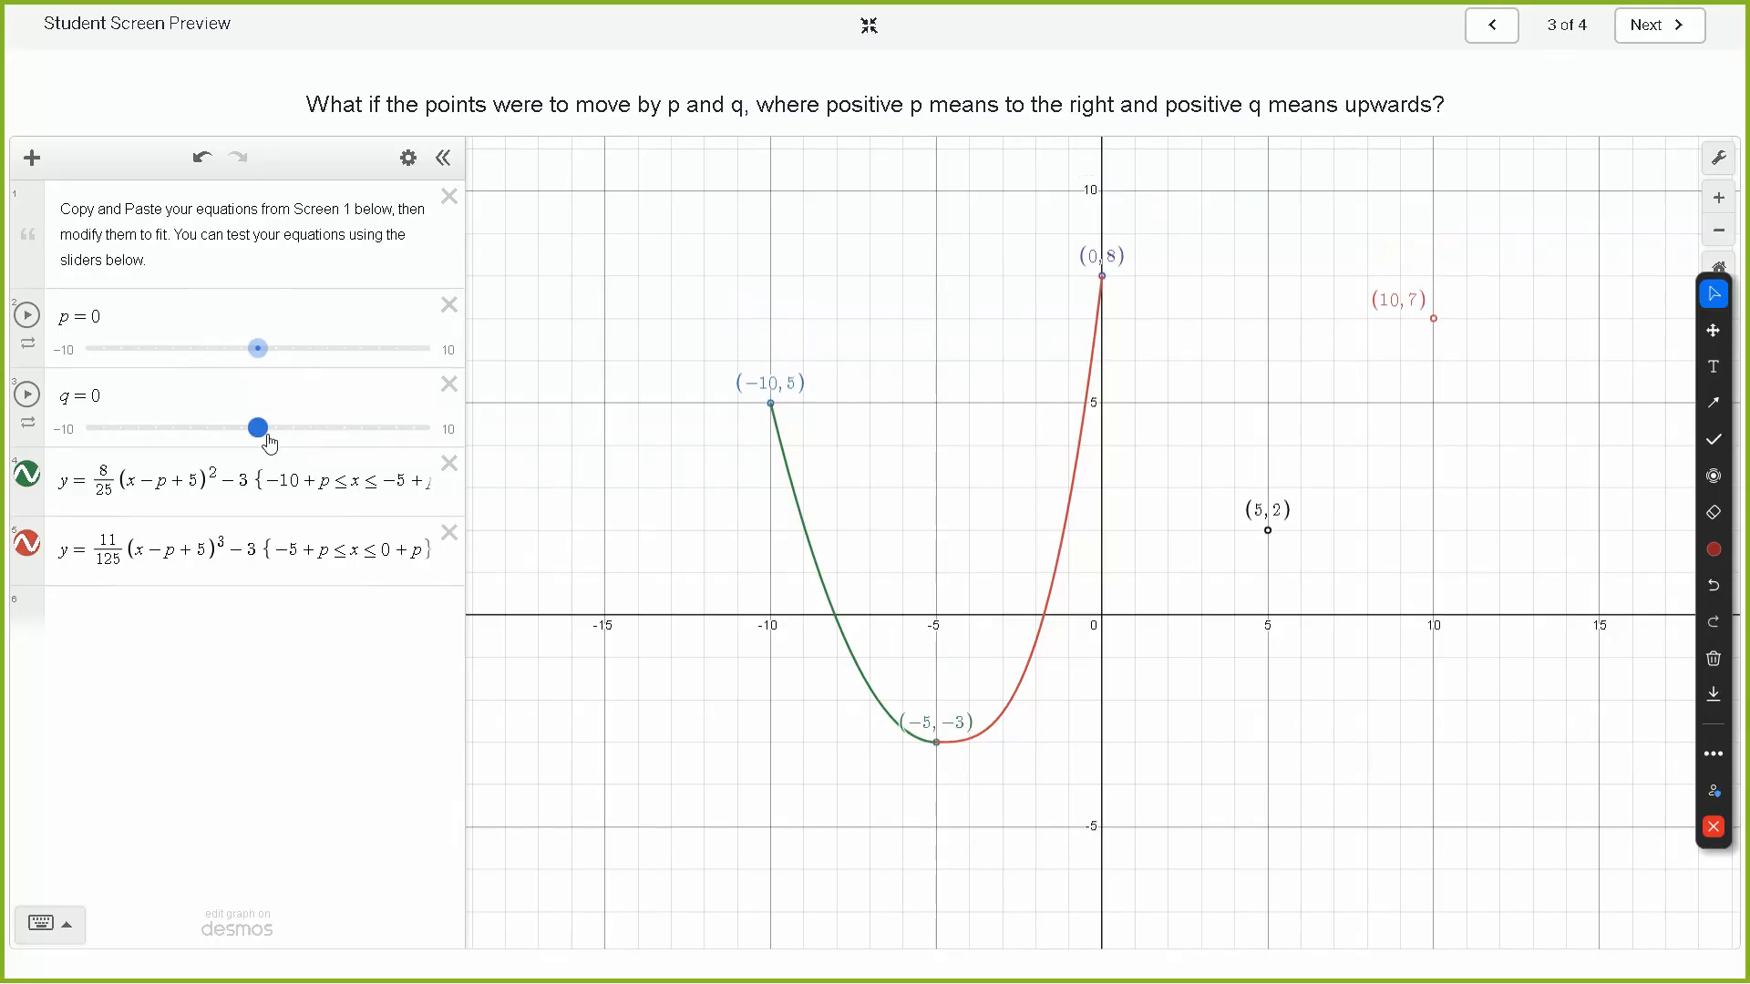
pyautogui.moveTo(466, 420); pyautogui.dragTo(634, 434)
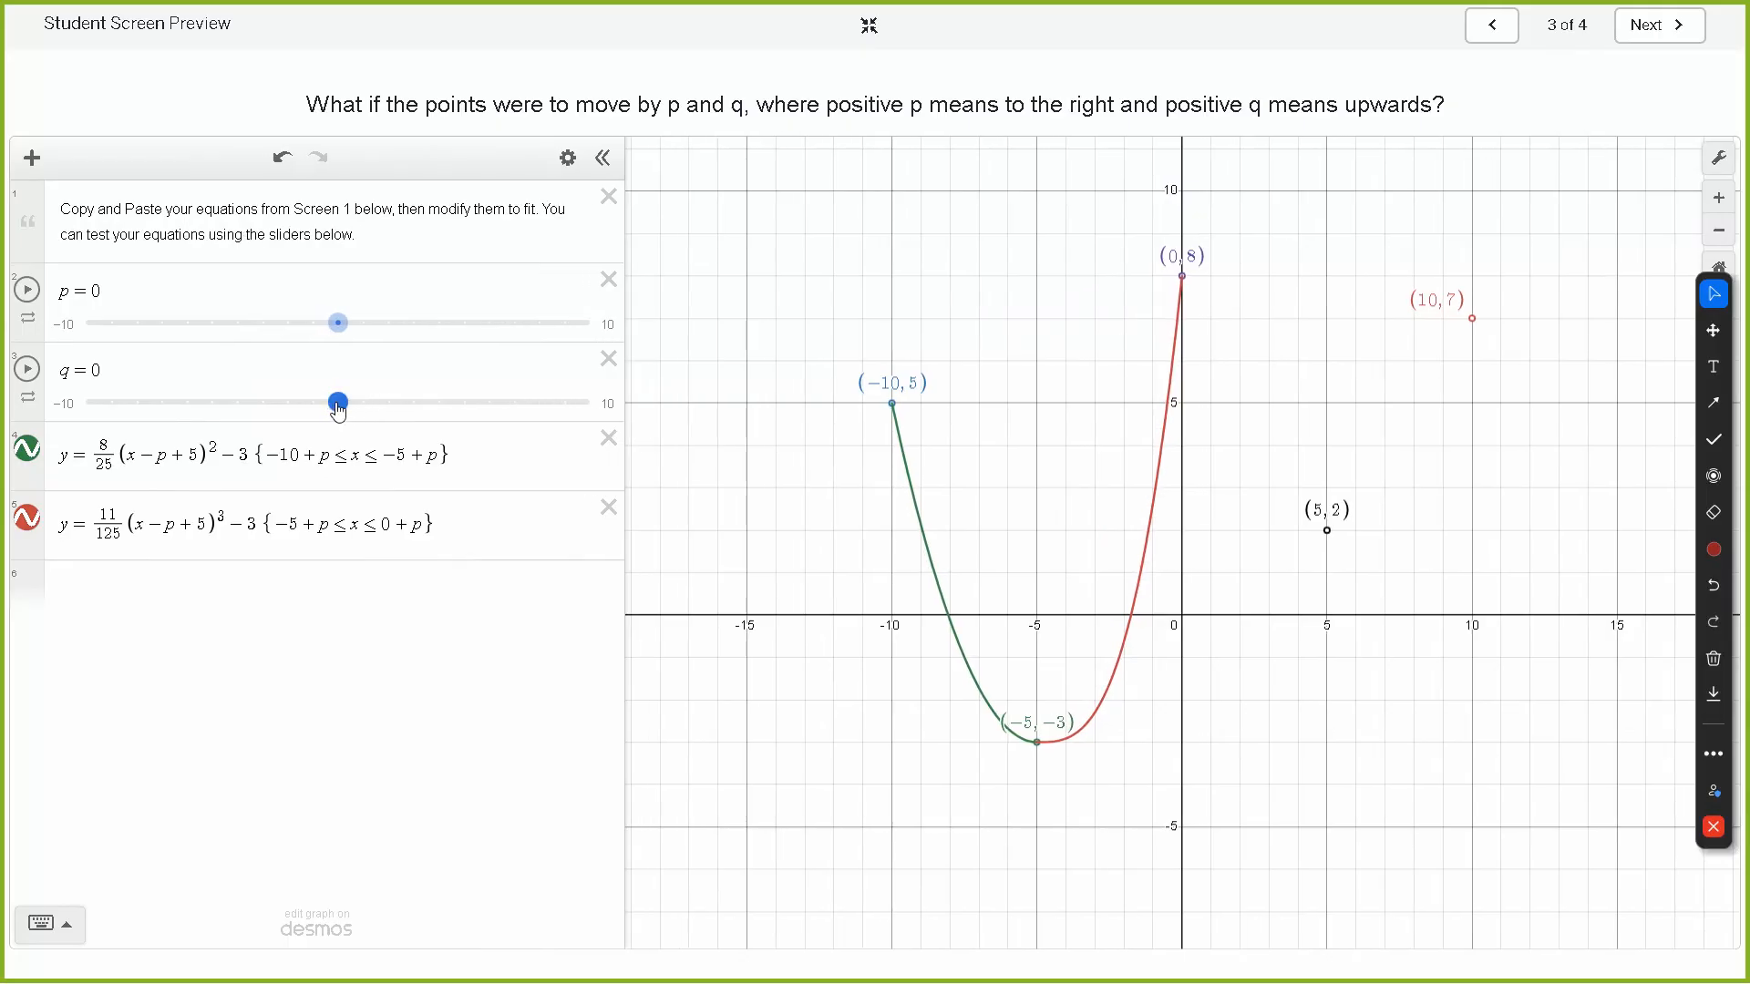
pyautogui.moveTo(338, 404)
pyautogui.mouseDown()
pyautogui.moveTo(361, 411)
pyautogui.moveTo(344, 410)
pyautogui.mouseUp()
# Step: Add +q after the -3 in the parabola equation
pyautogui.click(254, 477)
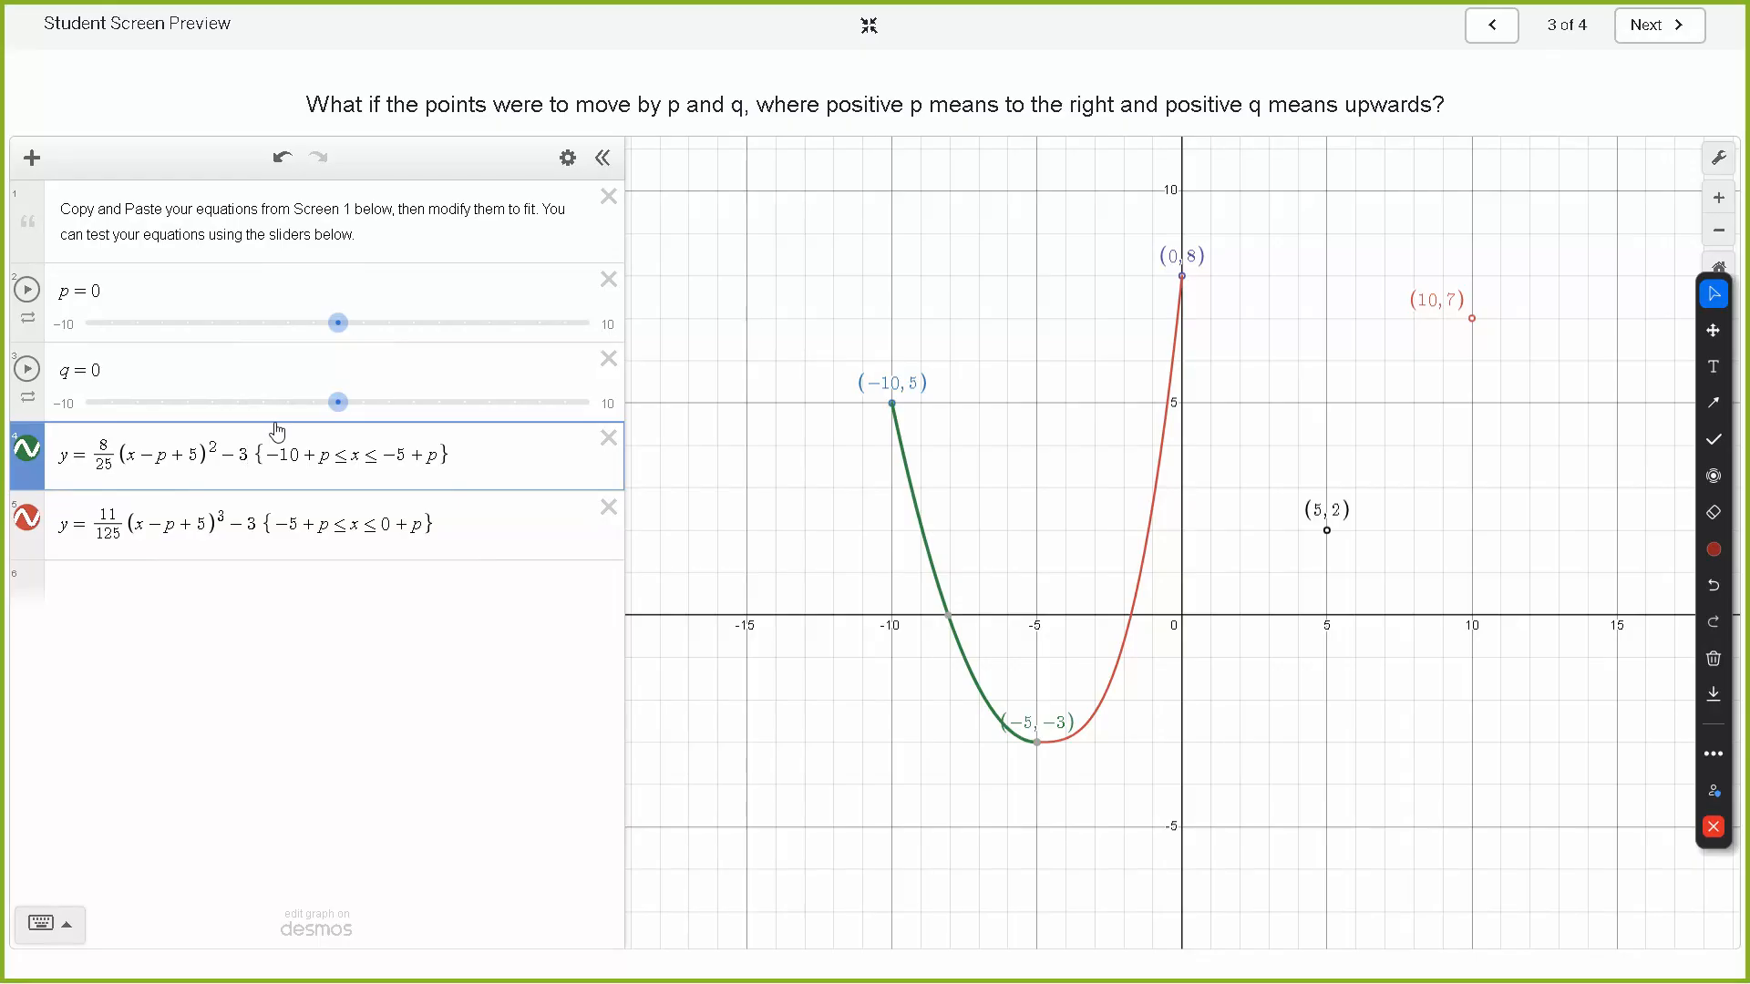
pyautogui.write('+q')
pyautogui.press('Down')
pyautogui.press('Down')
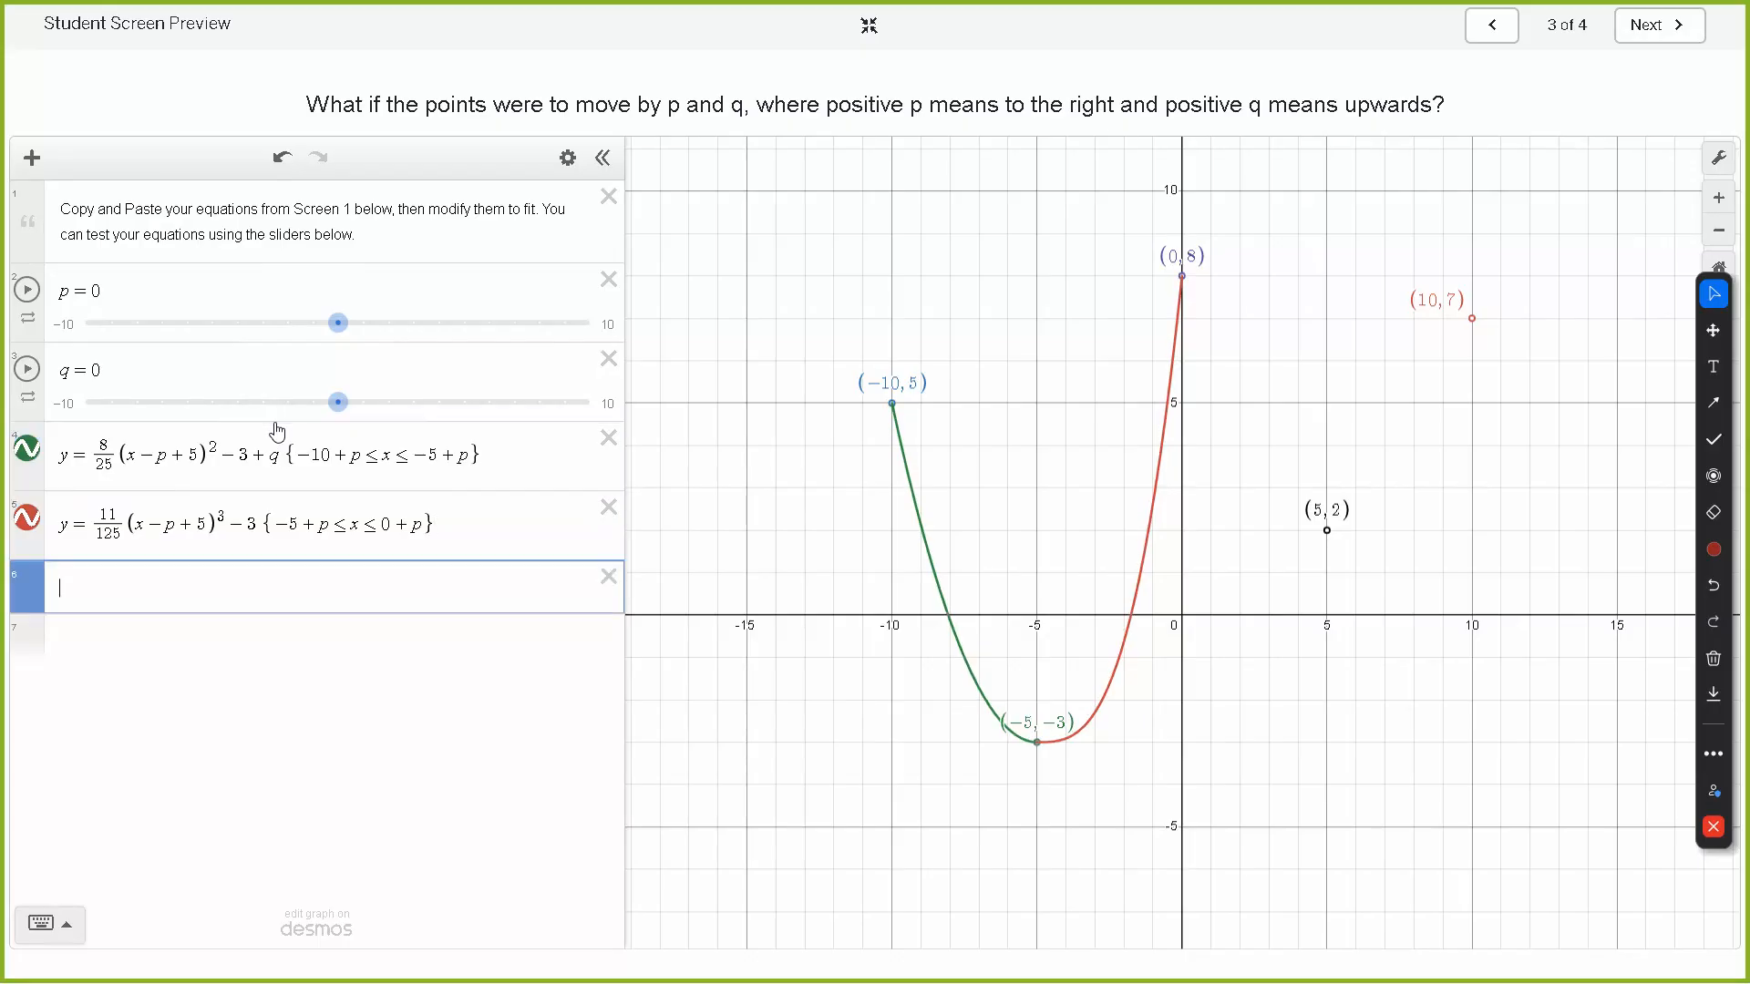
pyautogui.press('Up')
pyautogui.press('Up')
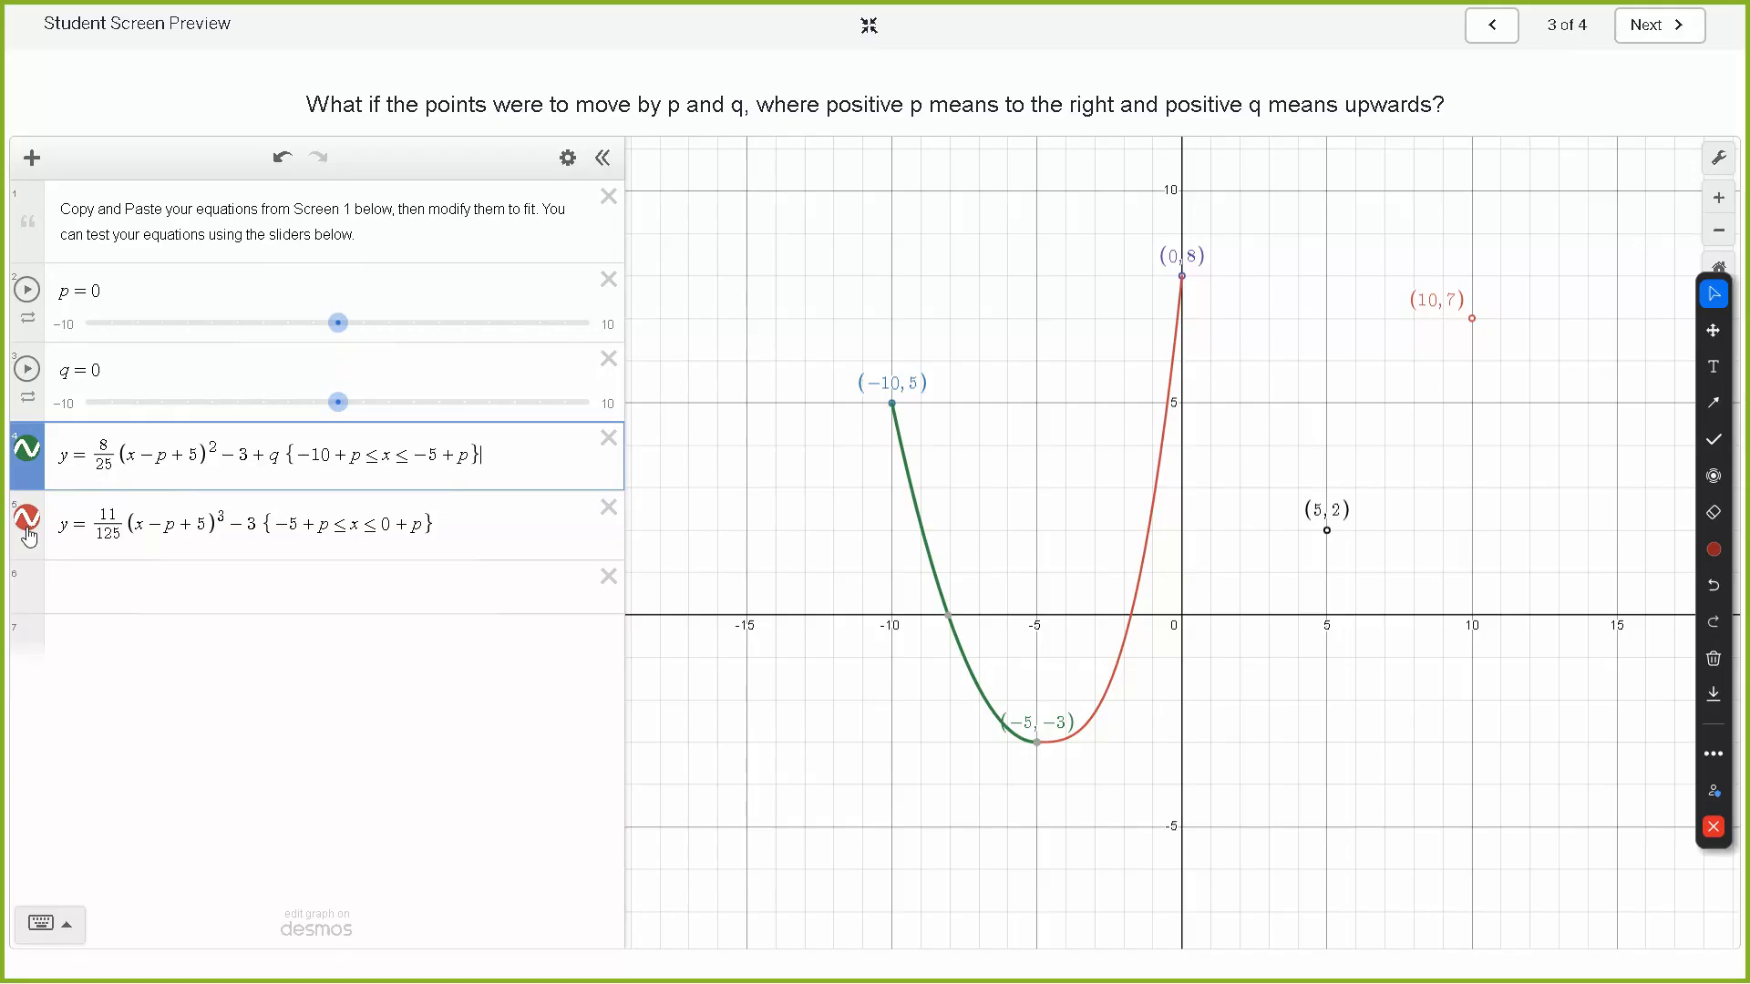
# Step: Hide the cubic curve and test the q slider with +q in the parabola equation and with it removed
pyautogui.click(27, 518)
pyautogui.moveTo(338, 402)
pyautogui.mouseDown()
pyautogui.moveTo(386, 405)
pyautogui.moveTo(340, 407)
pyautogui.mouseUp()
pyautogui.click(284, 458)
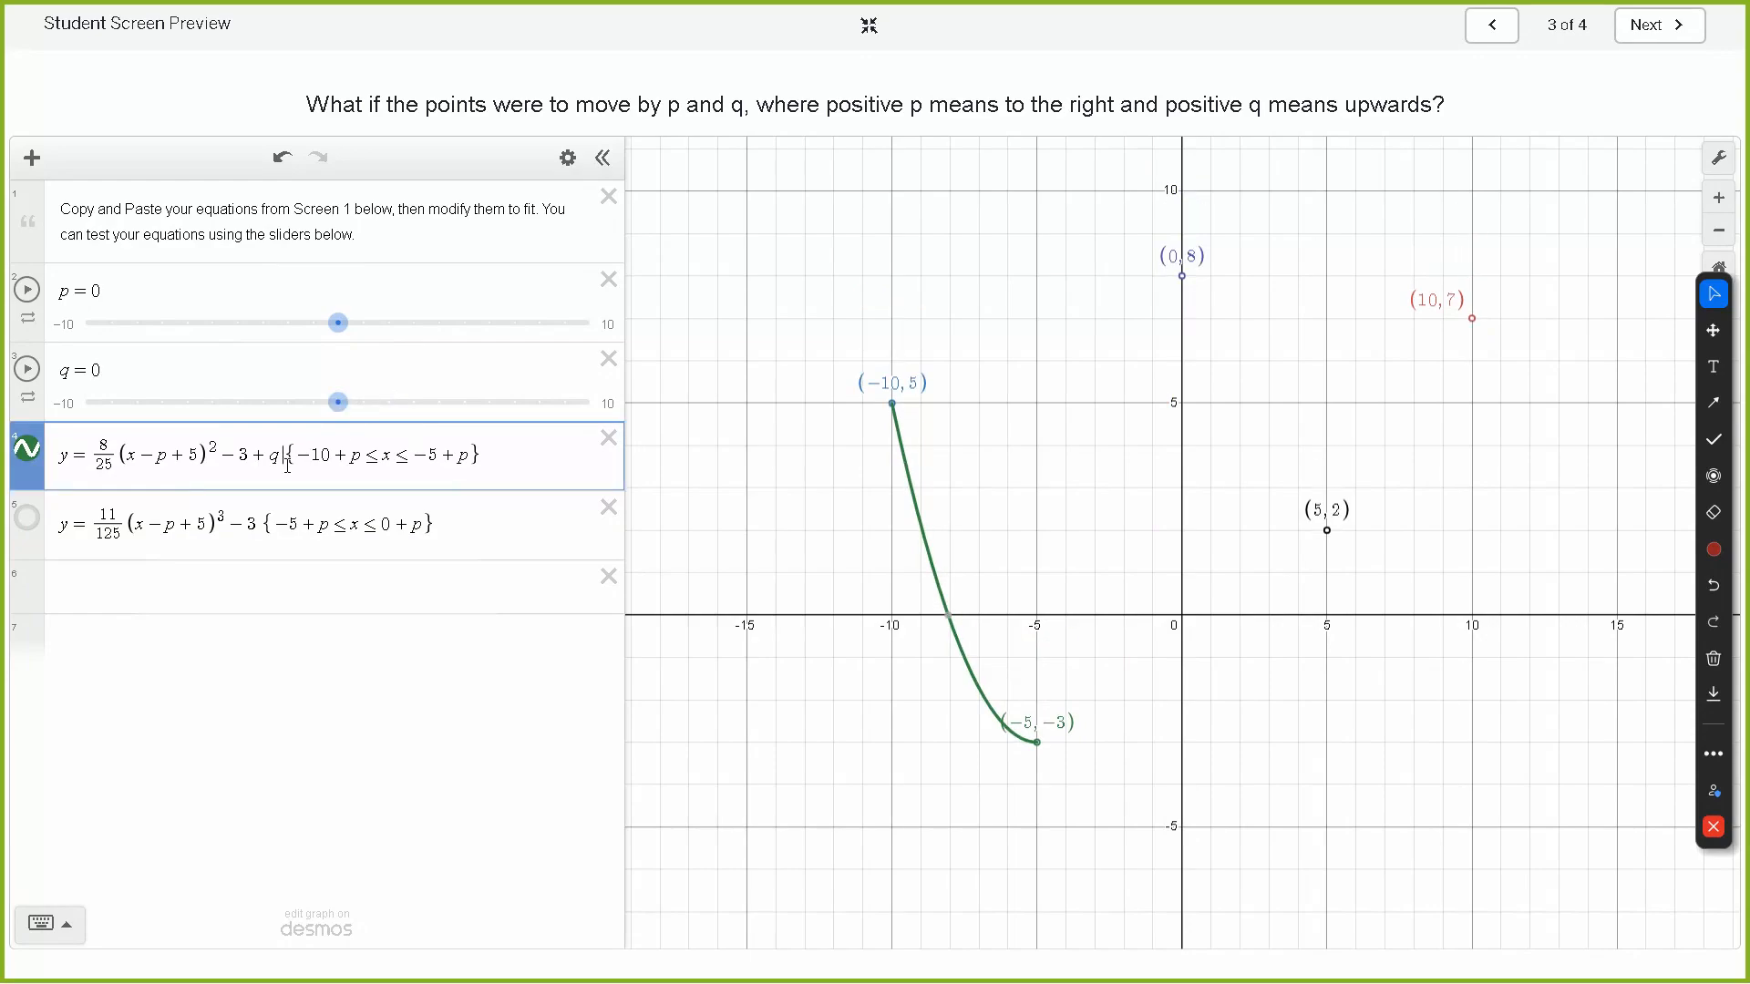
pyautogui.press('BackSpace')
pyautogui.press('BackSpace')
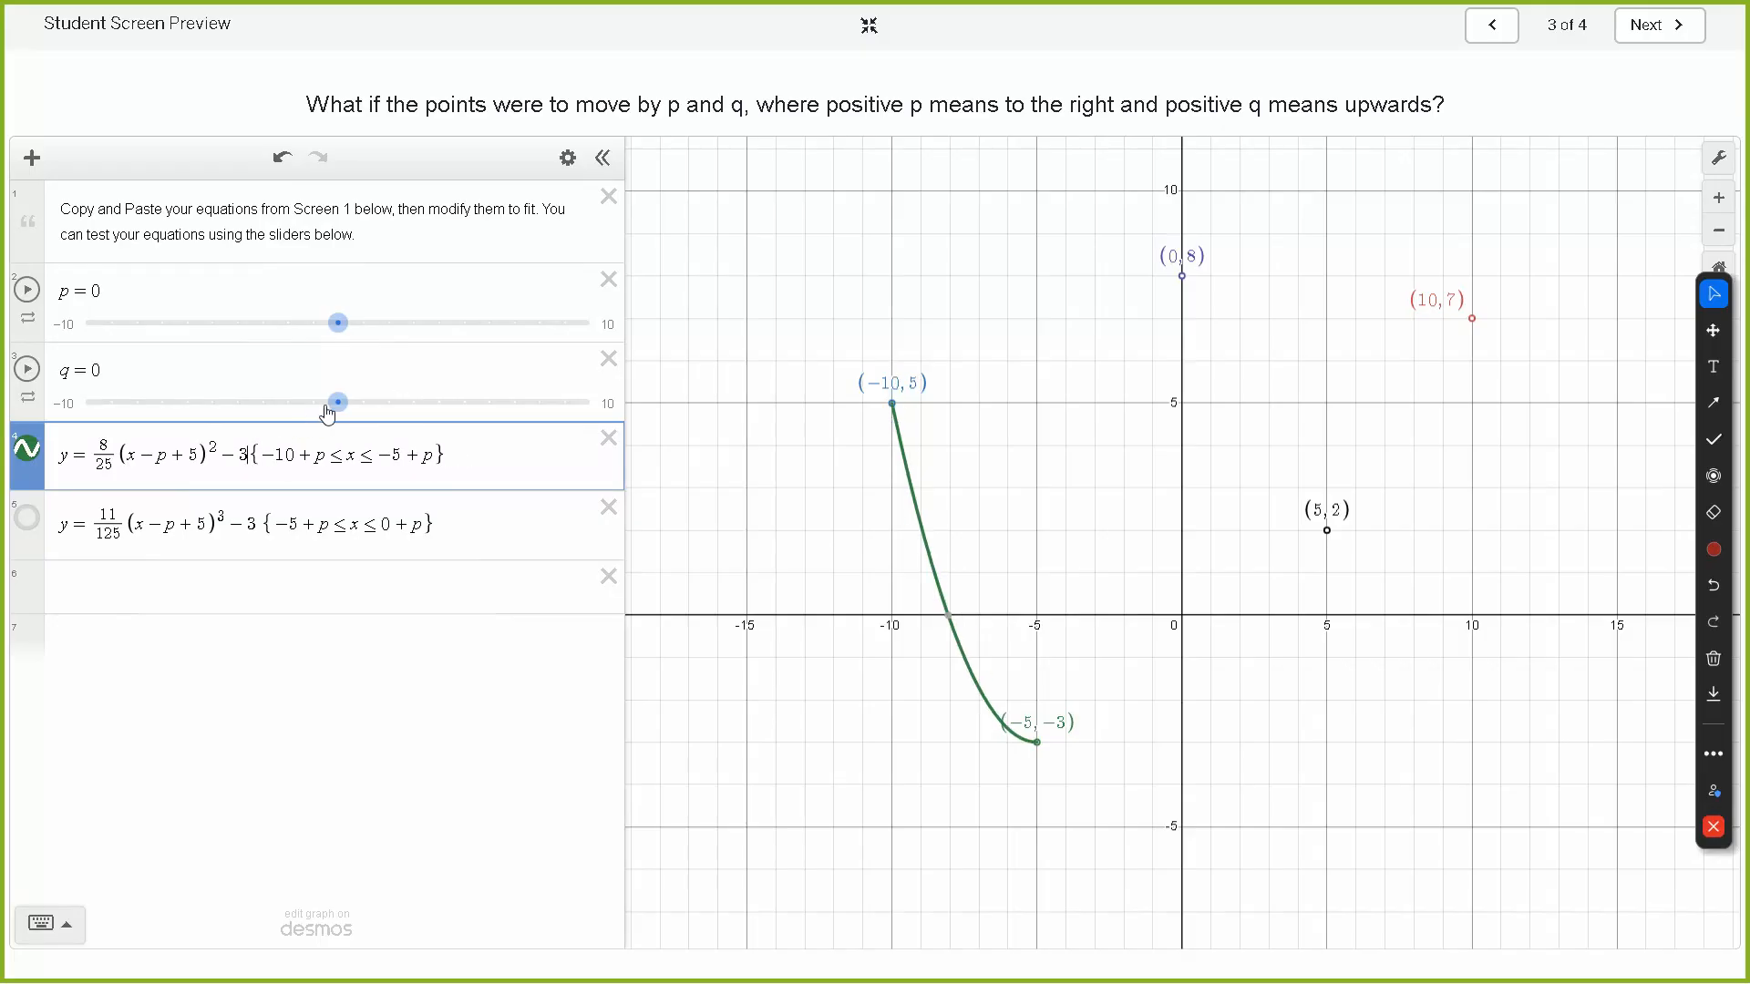
pyautogui.moveTo(347, 413)
pyautogui.mouseDown()
pyautogui.moveTo(394, 415)
pyautogui.moveTo(338, 413)
pyautogui.mouseUp()
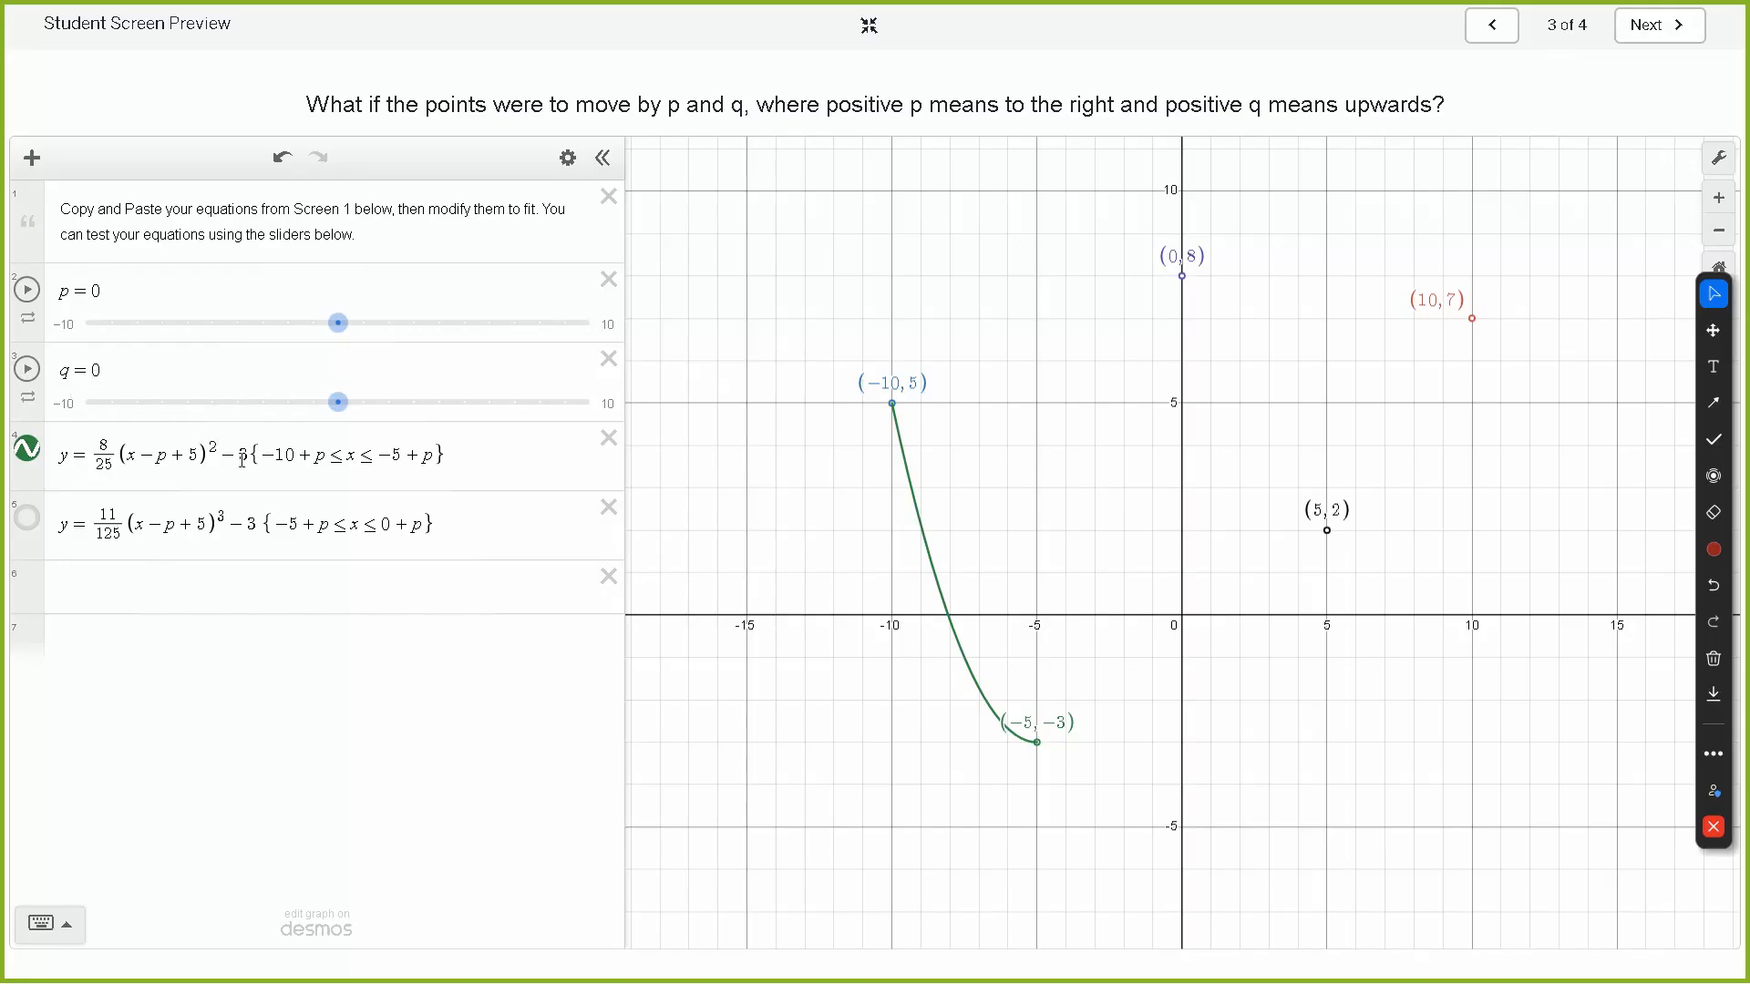
# Step: Add +q after the -3 in both the parabola and the cubic equations
pyautogui.click(249, 490)
pyautogui.write('+ ')
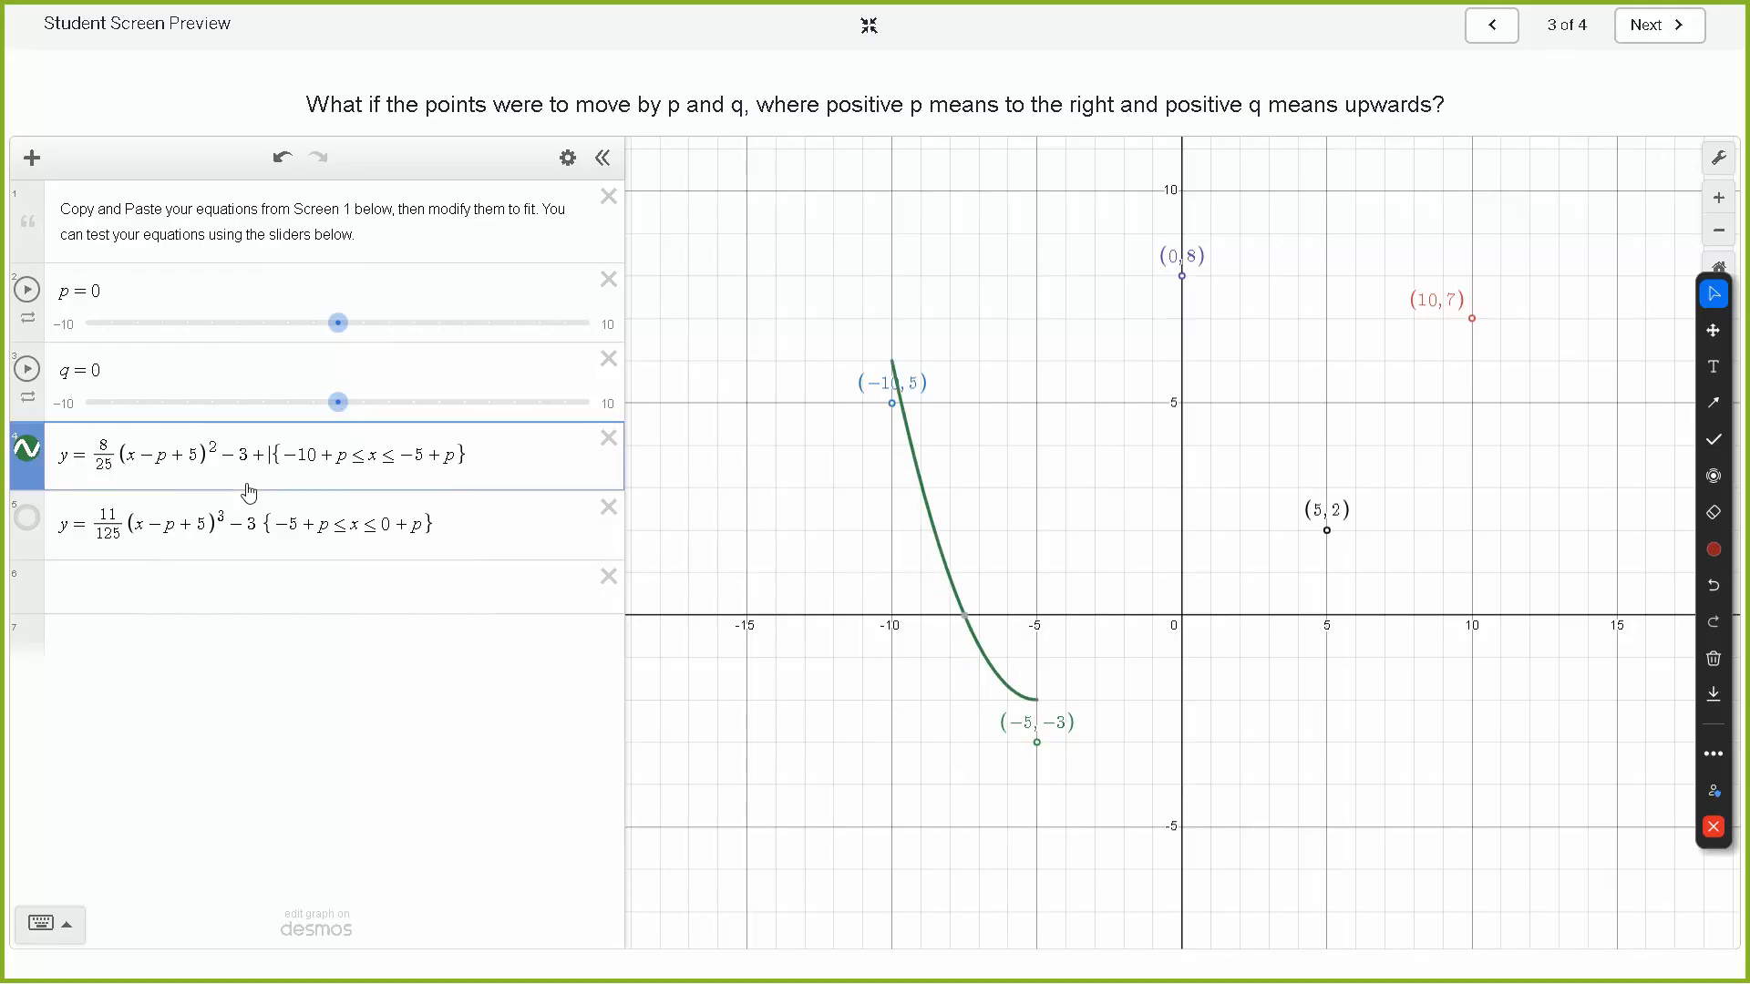
pyautogui.write('q')
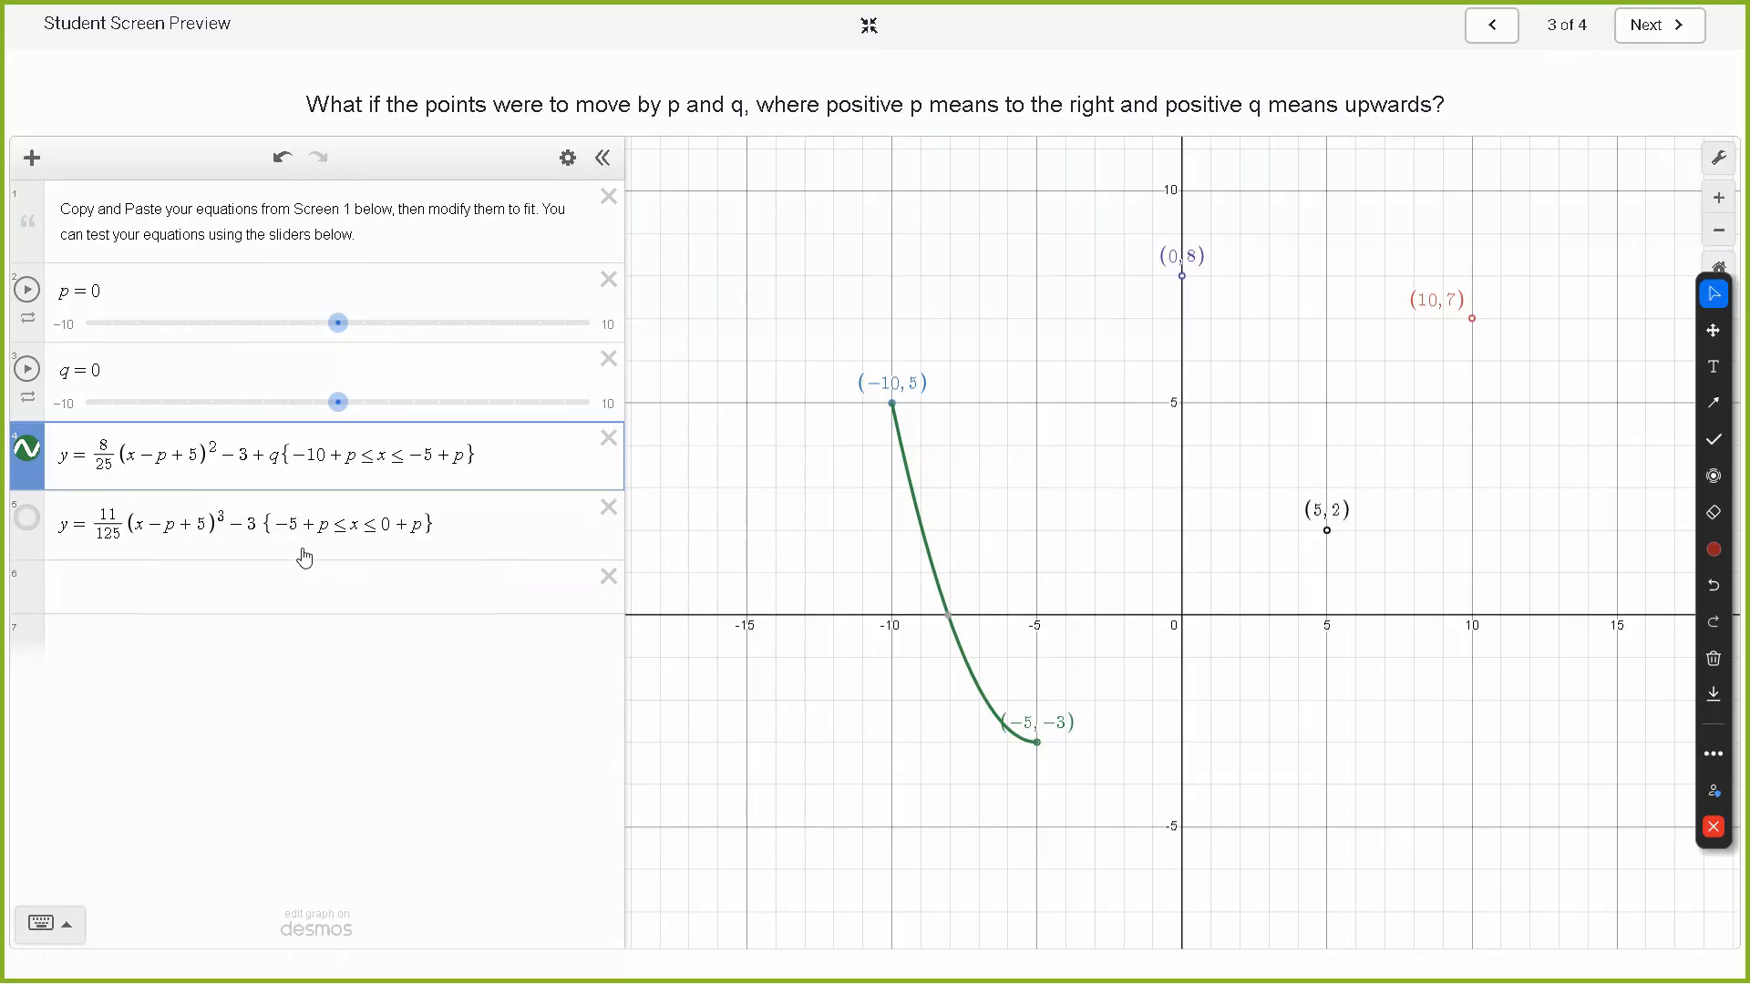
pyautogui.click(257, 523)
pyautogui.write('+ ')
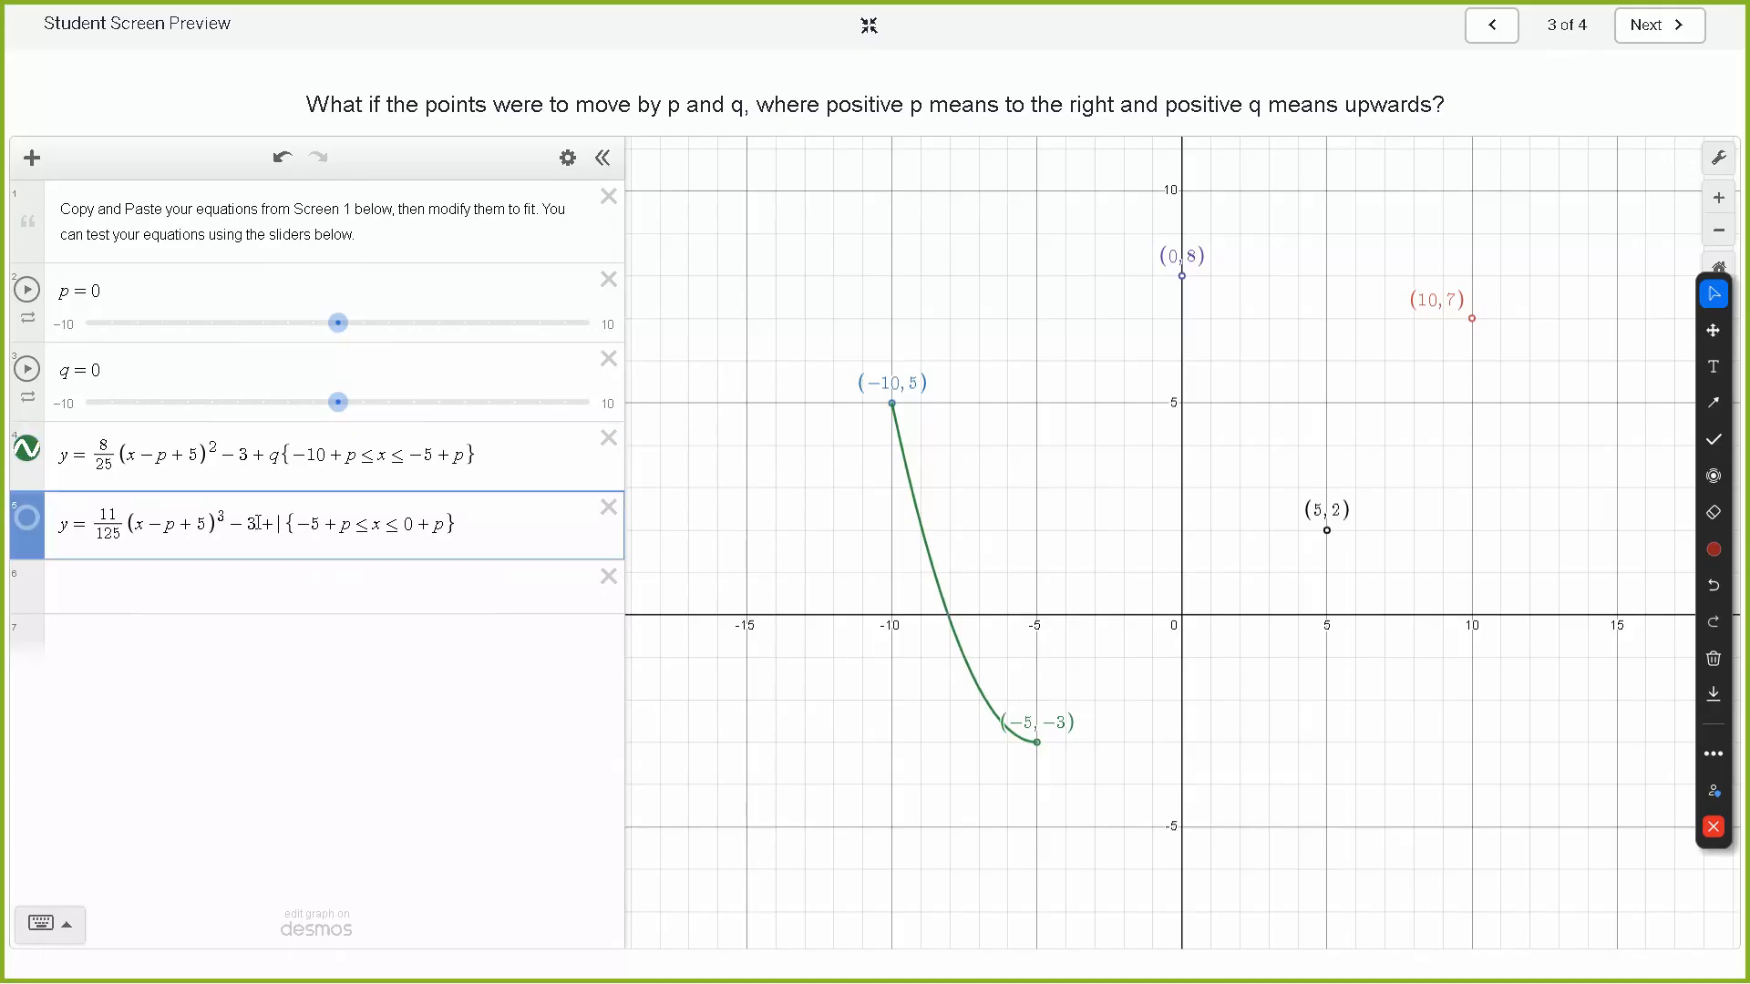
pyautogui.write('q')
# Step: Show the cubic curve and test both curves with the q slider, returning q to 0
pyautogui.moveTo(339, 403)
pyautogui.mouseDown()
pyautogui.moveTo(365, 413)
pyautogui.moveTo(339, 409)
pyautogui.mouseUp()
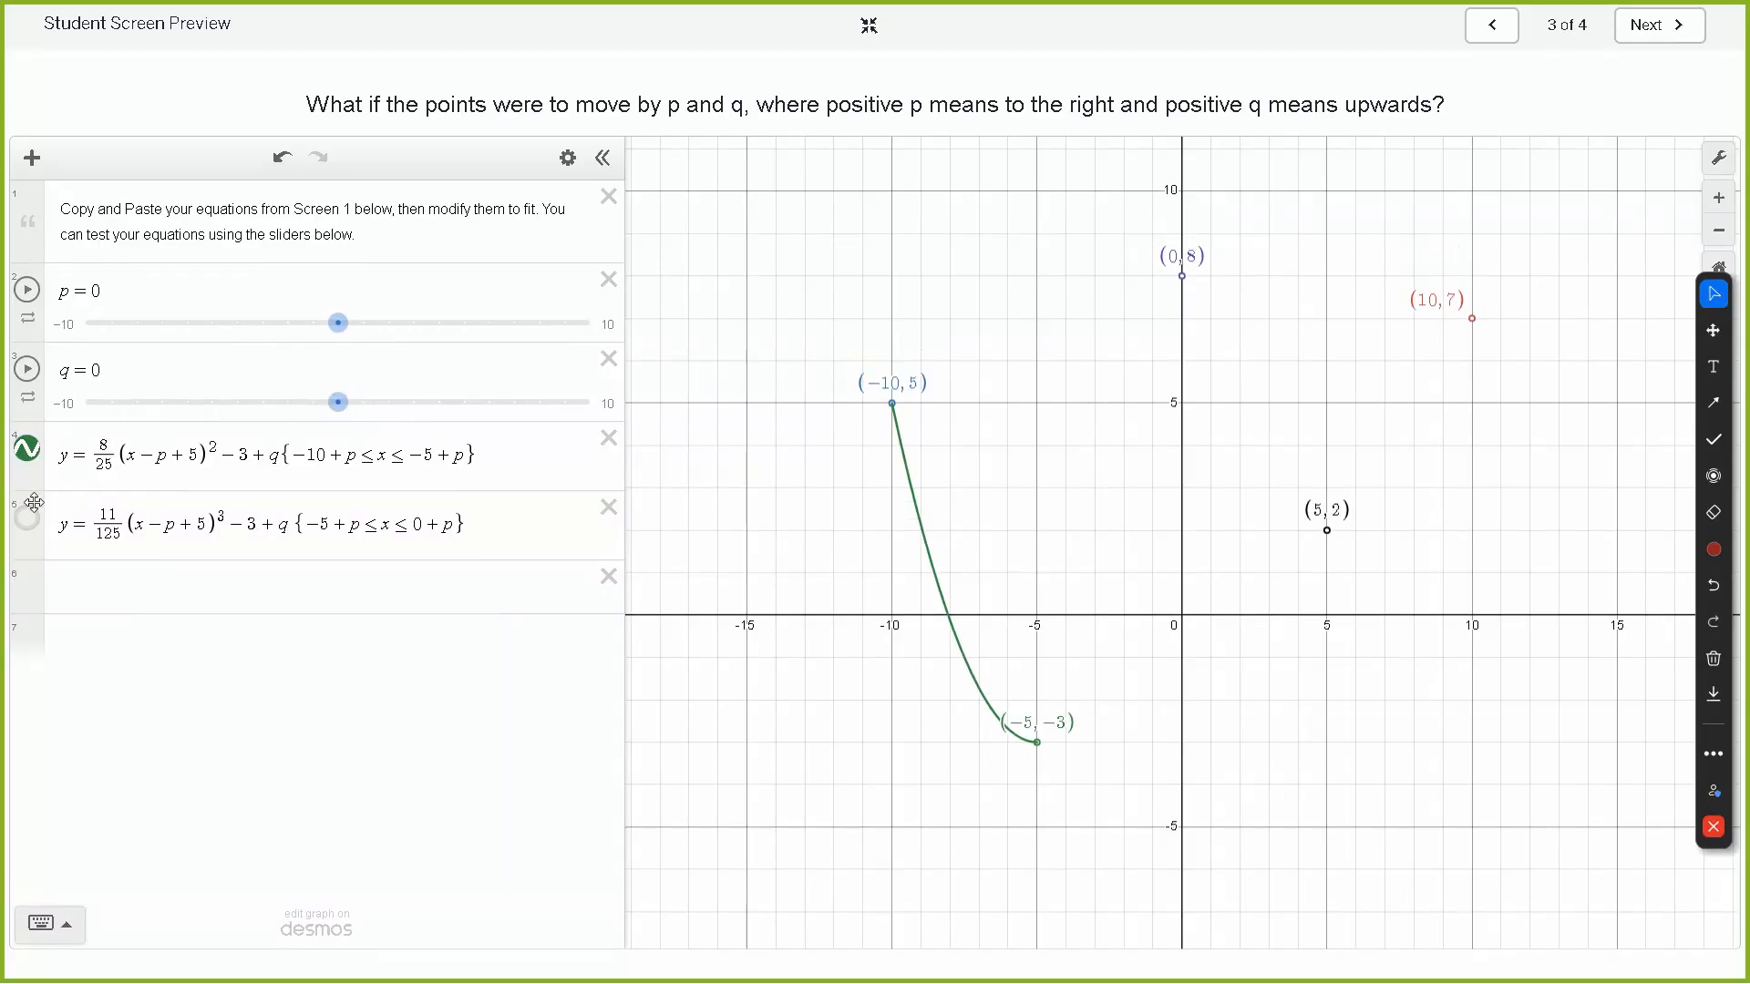
pyautogui.click(36, 520)
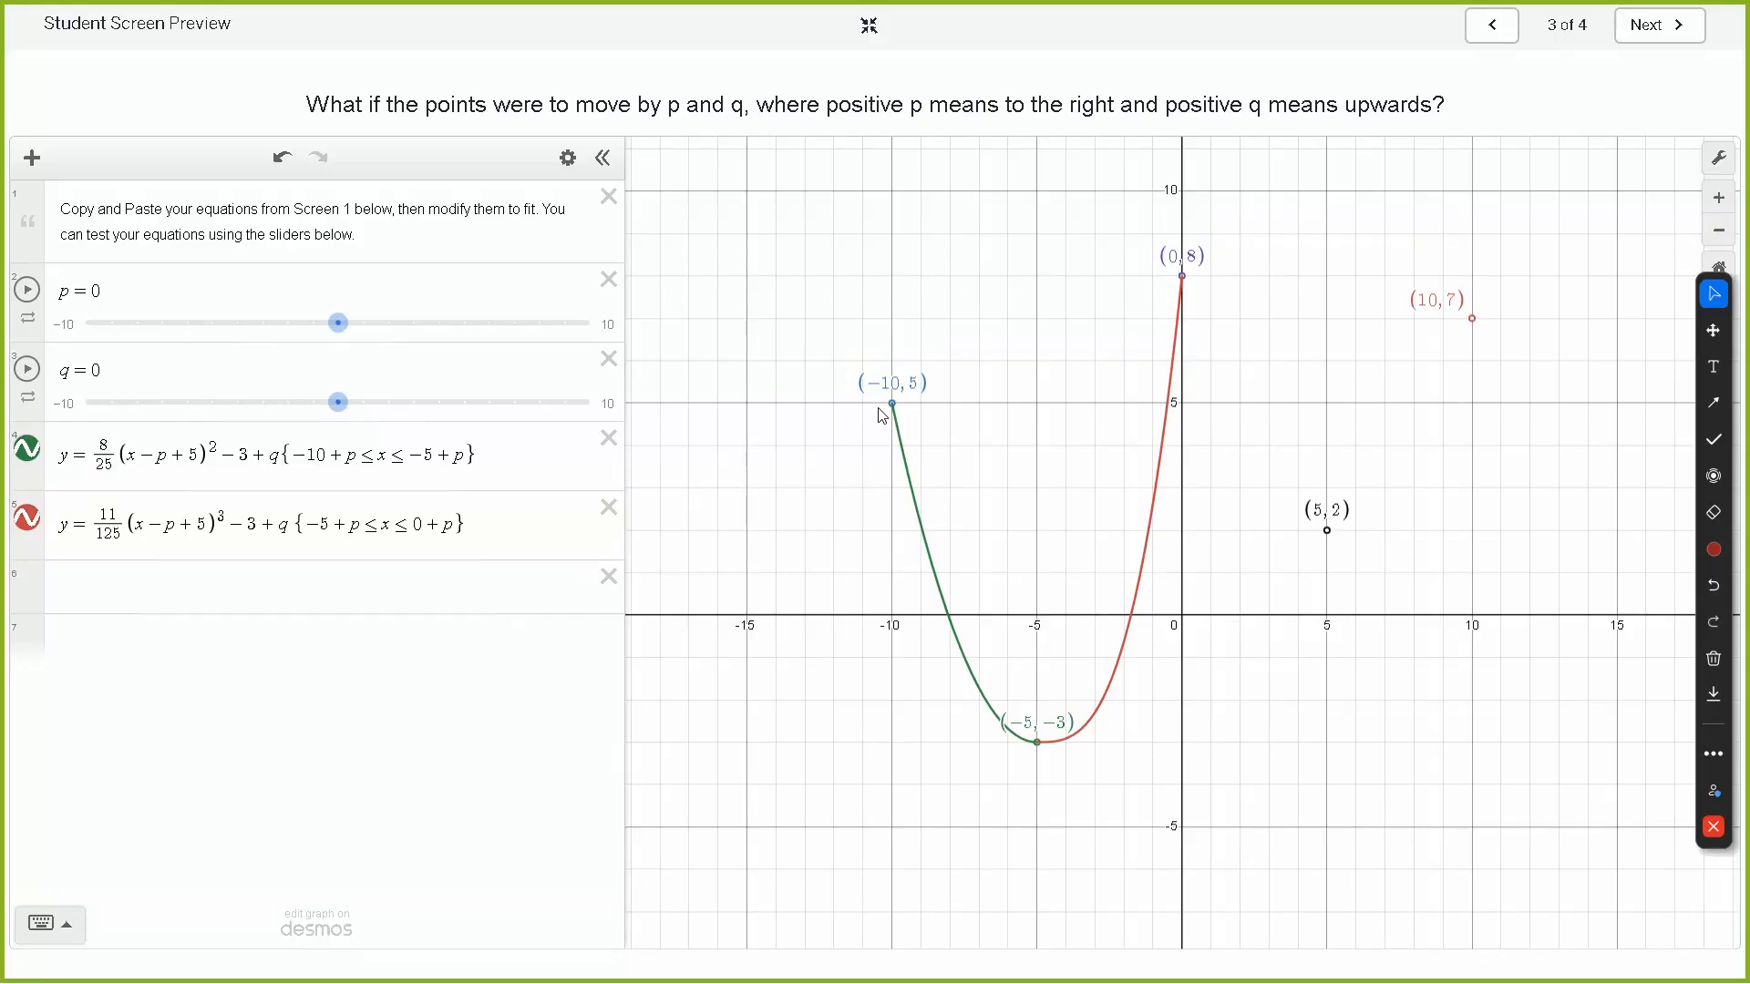
pyautogui.moveTo(364, 407)
pyautogui.mouseDown()
pyautogui.moveTo(312, 406)
pyautogui.moveTo(338, 405)
pyautogui.mouseUp()
# Step: Return to screen 2 with the shifted equations
pyautogui.click(1495, 40)
pyautogui.click(1495, 40)
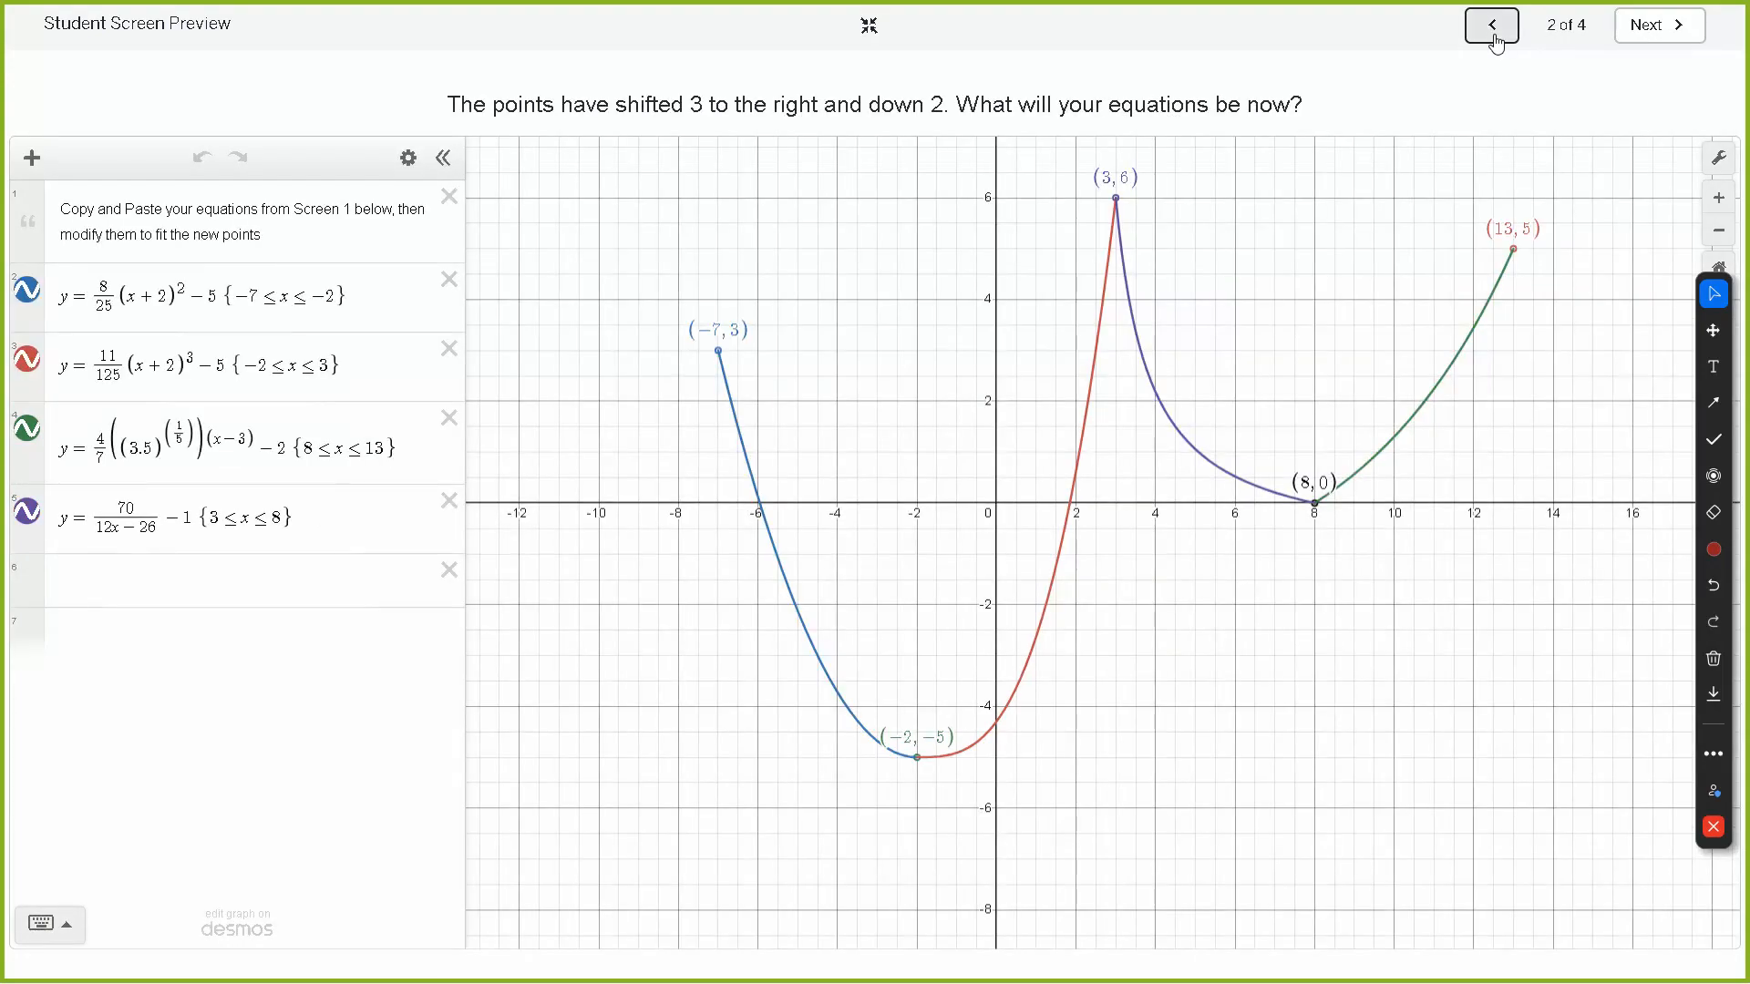